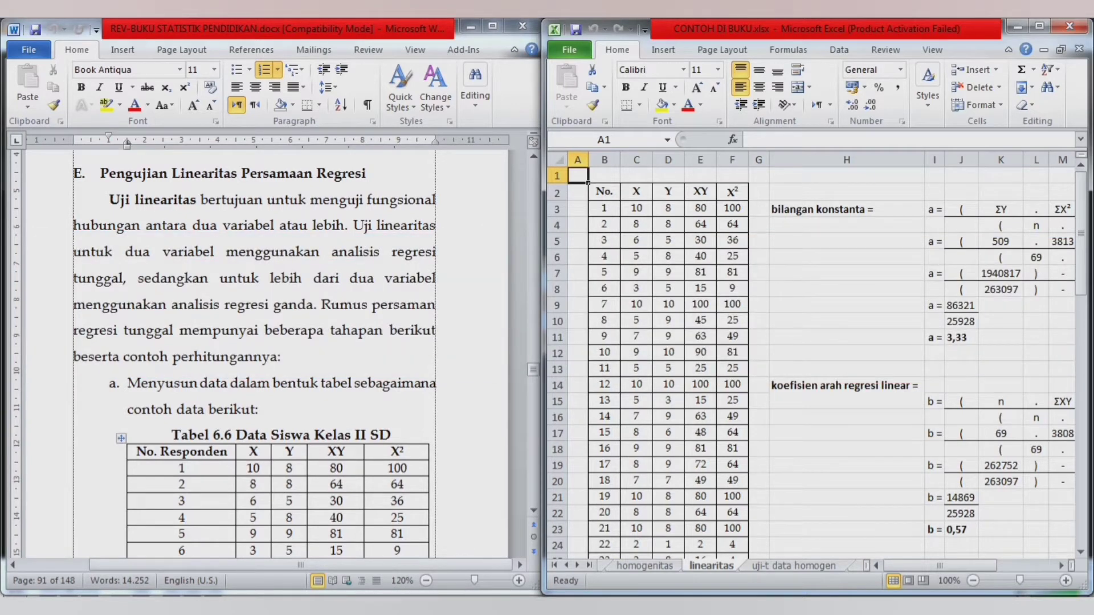
Step: Highlight the opening sentence defining "Uji linearitas" in section E of the Word document
left_click(109, 200)
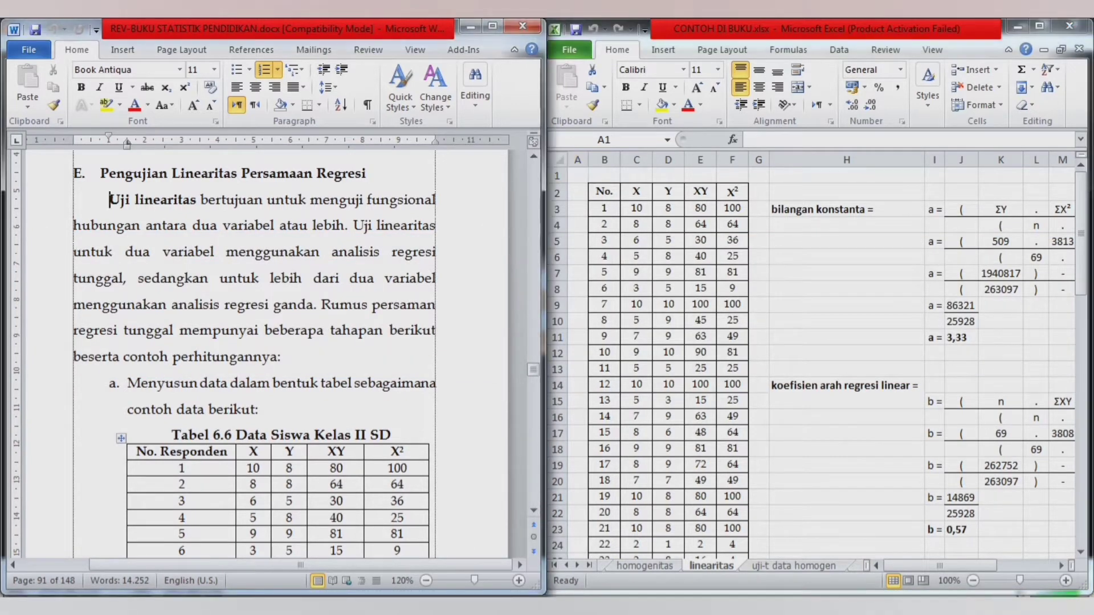
key("shift+Down")
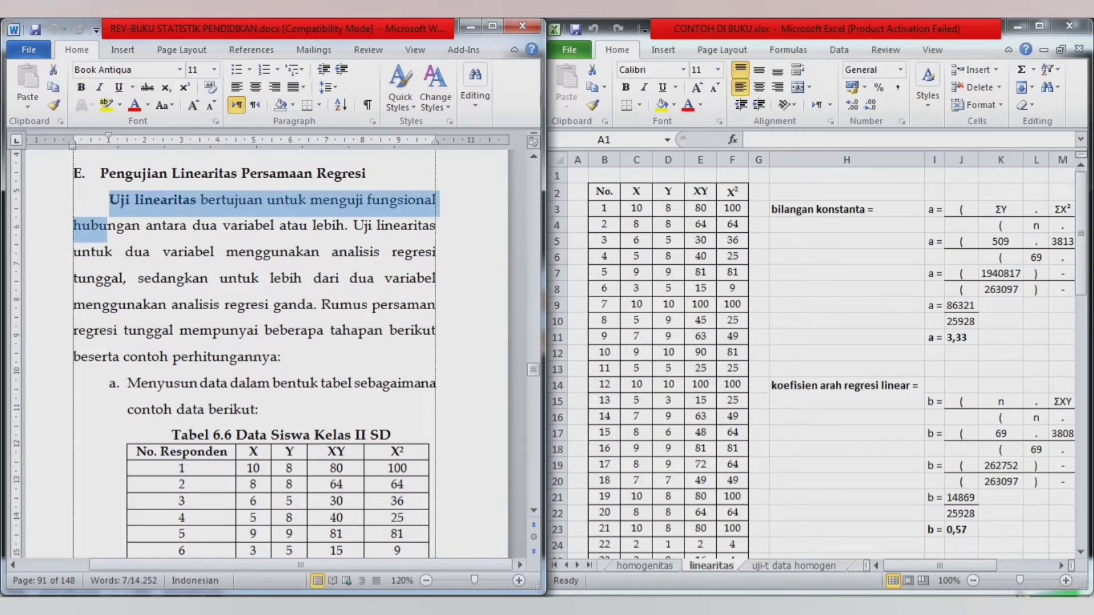
key("shift+Right")
key("shift+Right")
key("shift+Right")
key("shift+Right")
key("shift+Right")
key("shift+Right")
key("shift+Right")
key("shift+Right")
key("shift+Right")
key("shift+Right")
key("shift+Right")
key("shift+Right")
key("shift+Right")
key("shift+Right")
key("shift+Right")
key("shift+Right")
key("shift+Right")
key("shift+Right")
key("shift+Right")
key("shift+Right")
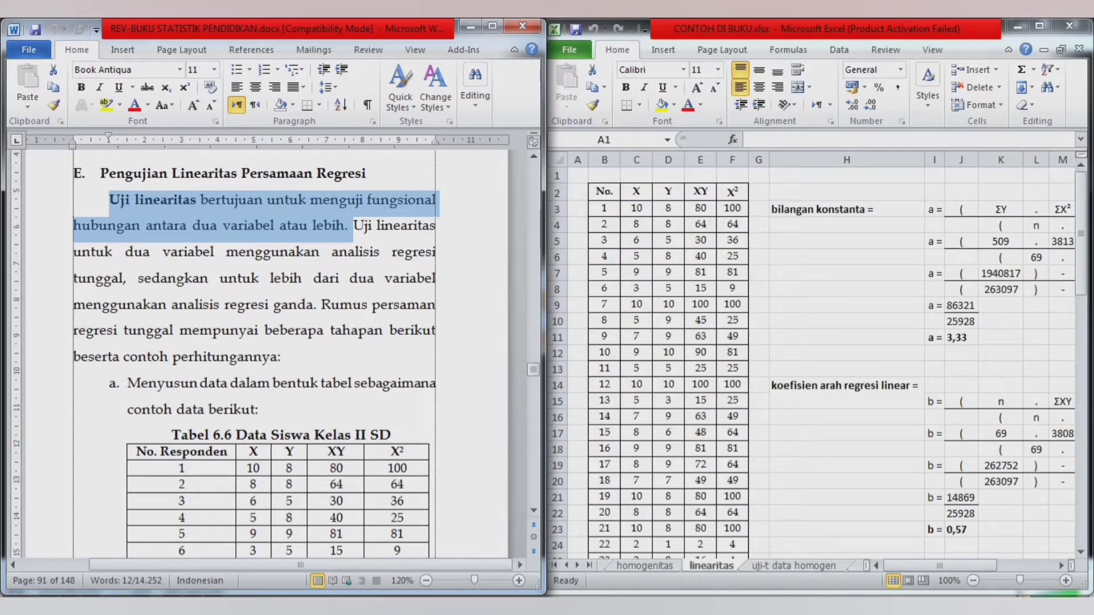
left_click(301, 331)
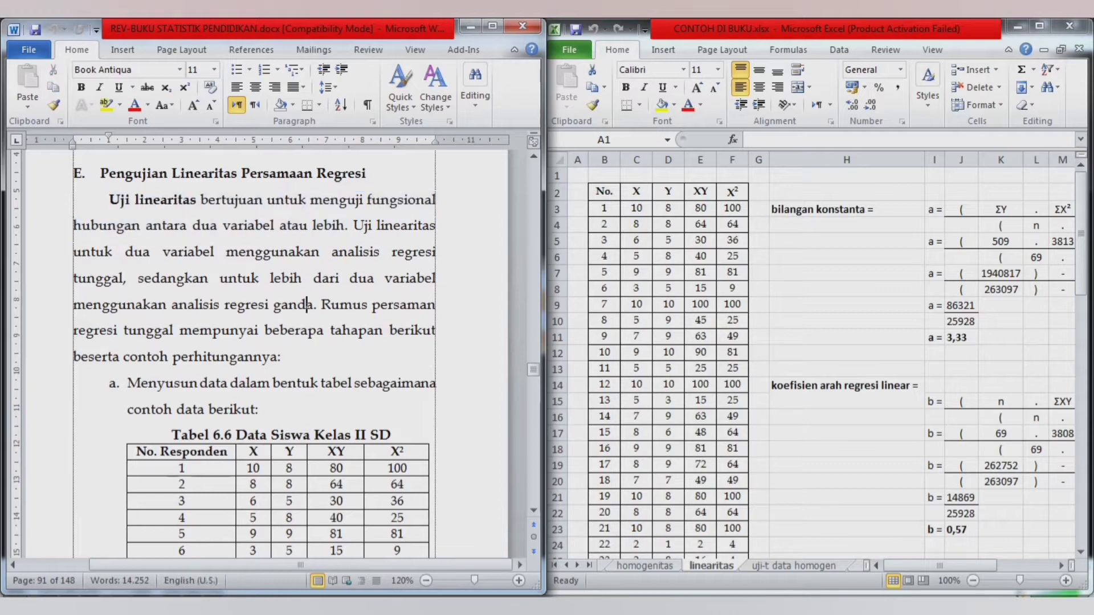
key("Up")
key("Right")
key("ctrl+Up")
key("ctrl+Up")
key("ctrl+Up")
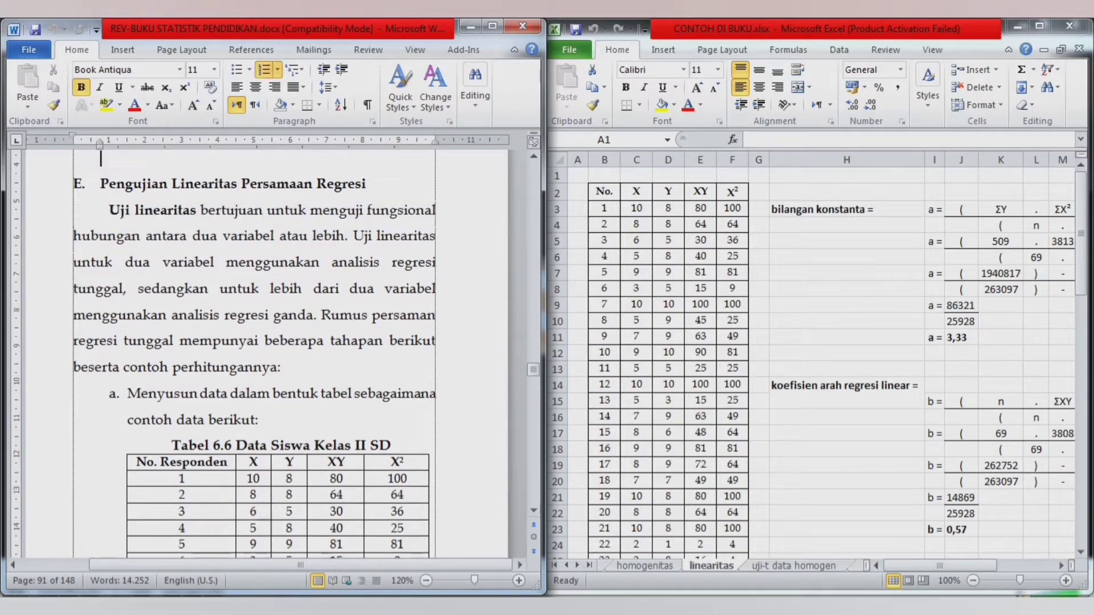
key("ctrl+Down")
key("ctrl+Down")
Step: Highlight the passage on two-variable testing, "menggunakan analisis regresi tunggal, sedangkan", in the section E paragraph
left_click(380, 236)
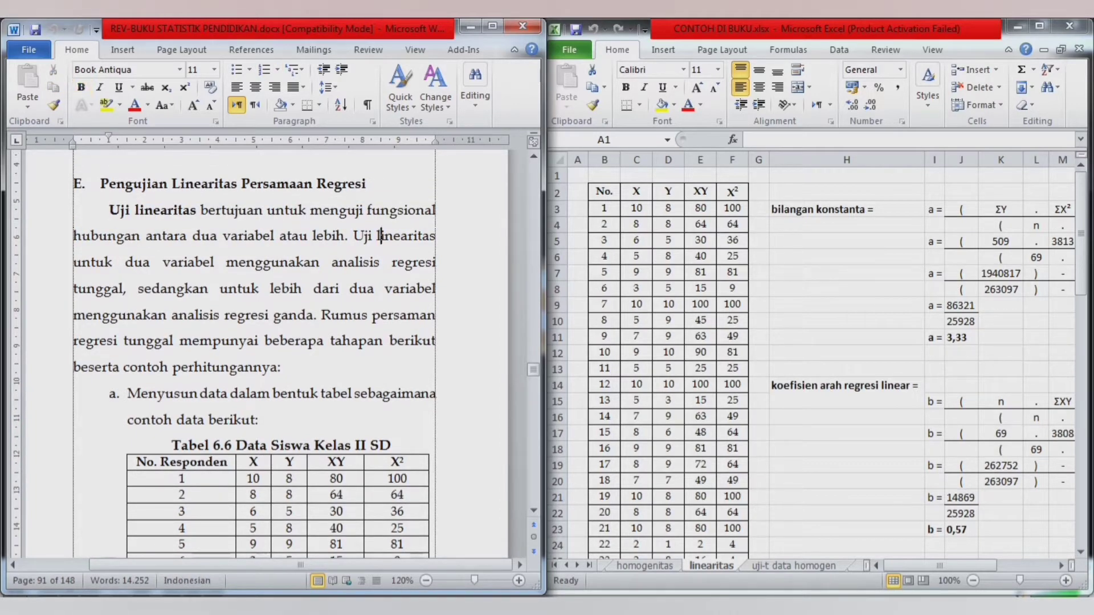
key("ctrl+Right")
key("ctrl+Right")
key("ctrl+Right")
key("ctrl+Right")
key("ctrl+Right")
key("ctrl+Left")
key("ctrl+shift+Right")
key("ctrl+shift+Right")
key("ctrl+shift+Right")
key("ctrl+shift+Right")
key("ctrl+shift+Right")
key("ctrl+shift+Right")
key("ctrl+shift+Left")
key("ctrl+shift+Left")
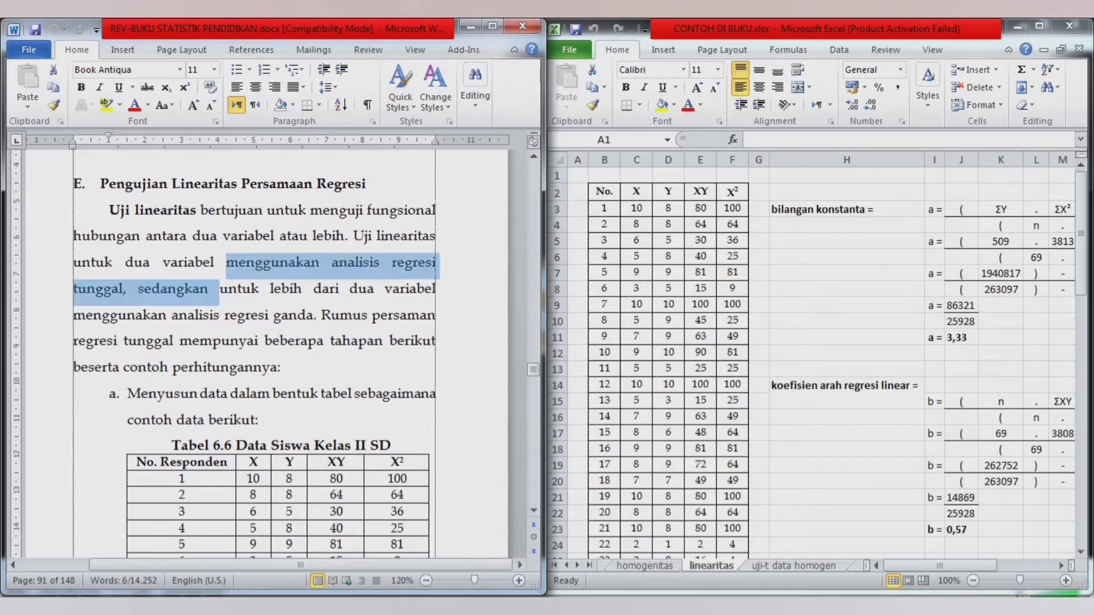
key("Right")
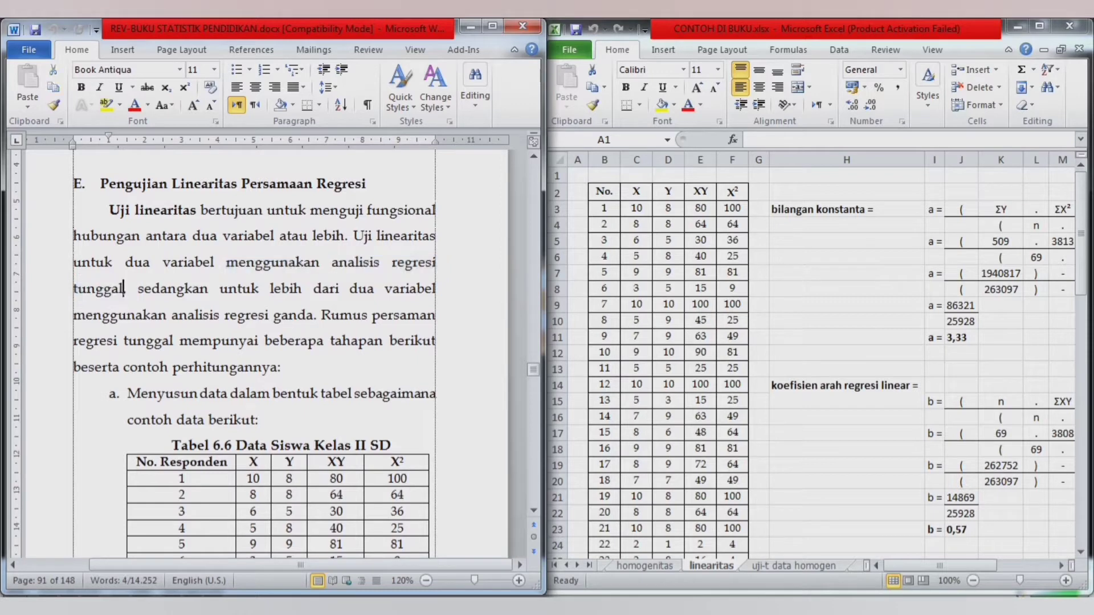
Step: Highlight the phrase "analisis regresi ganda" in the same paragraph
key("Down")
key("Right")
key("ctrl+Right")
key("ctrl+shift+Right")
key("ctrl+shift+Right")
key("ctrl+shift+Right")
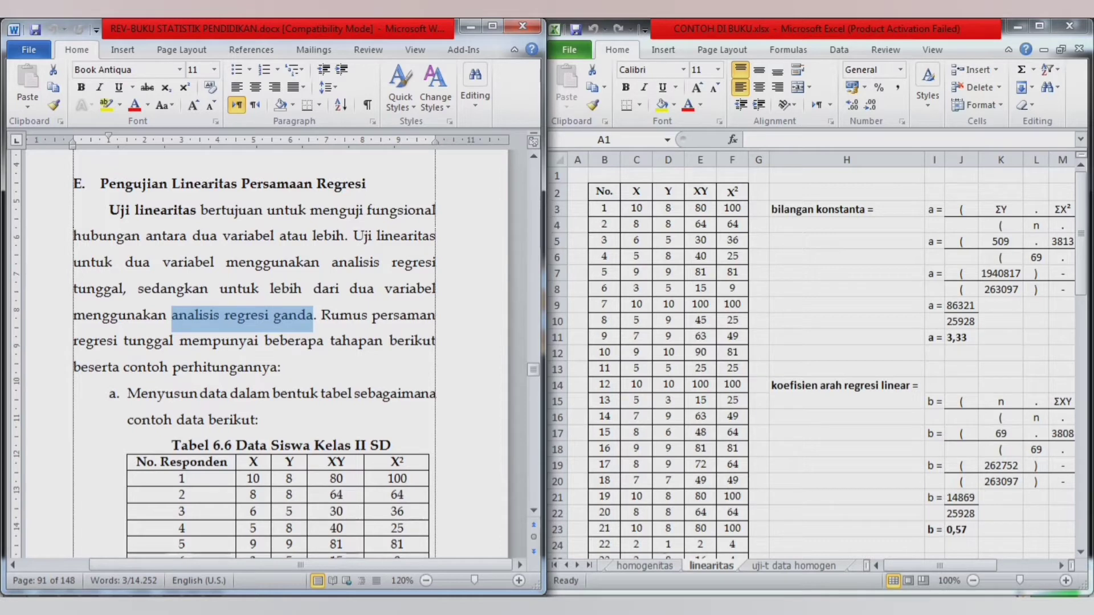
Step: Go through step a on arranging the data and examine the first rows of Tabel 6.6
left_click(315, 289)
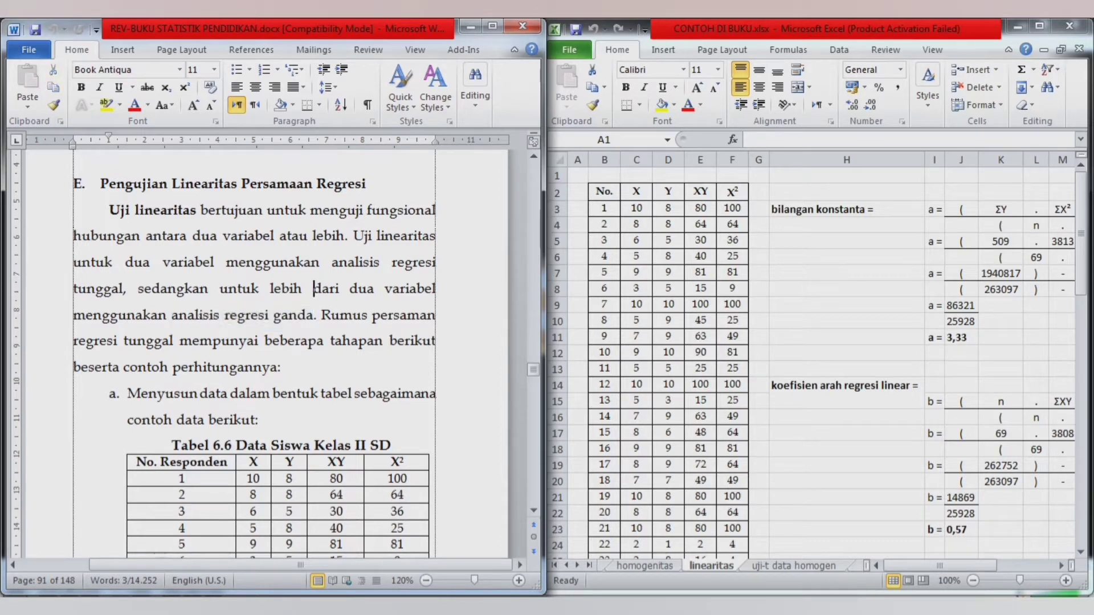
left_click(221, 367)
key("Down")
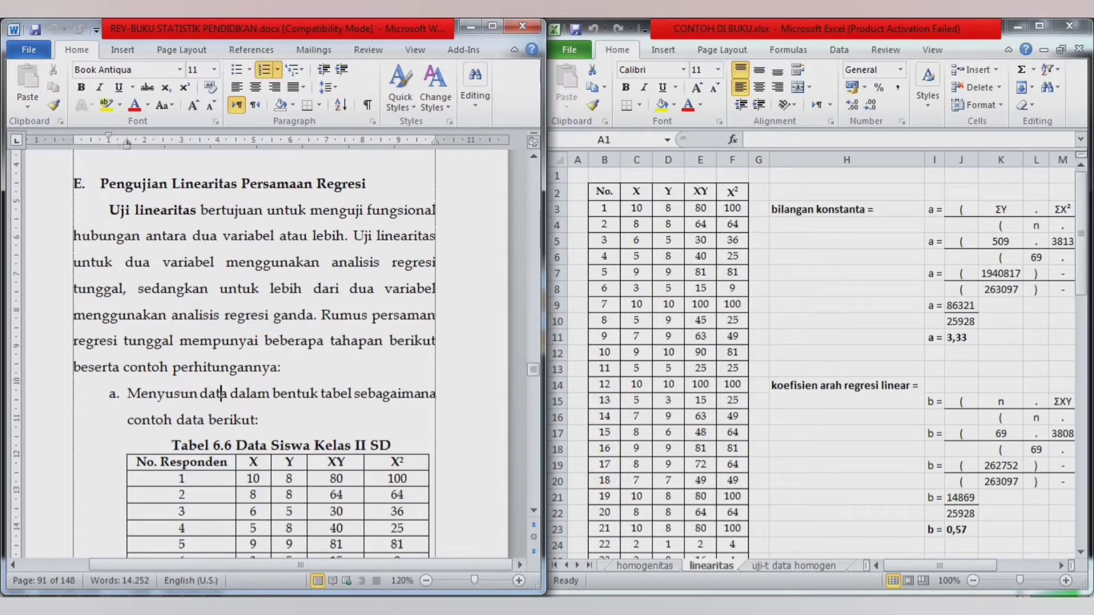
key("ctrl+Left")
key("ctrl+Left")
key("Down")
key("Down")
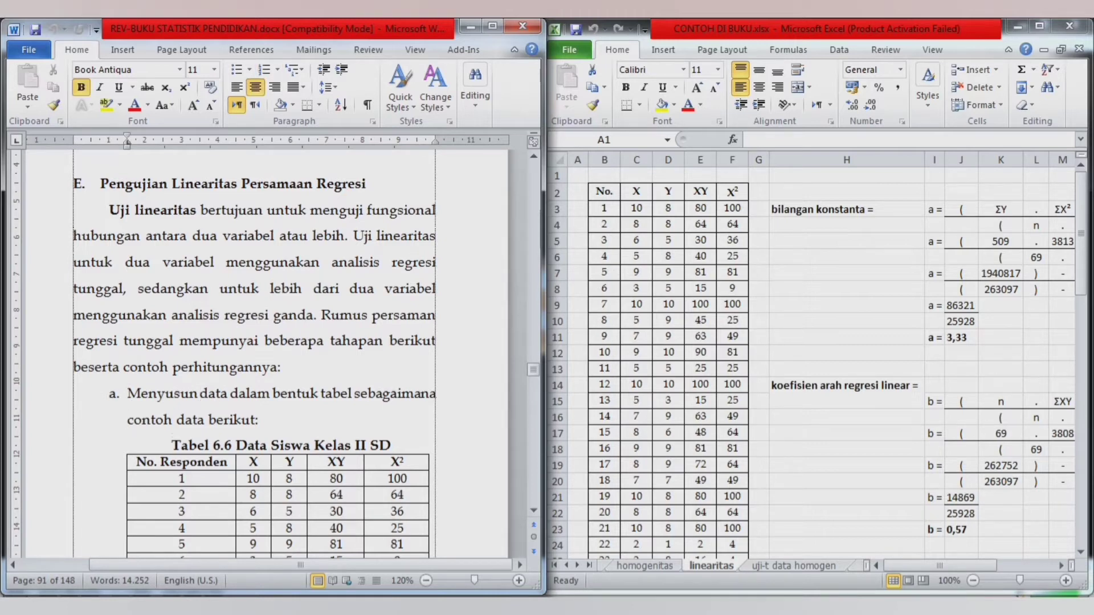
key("Down")
key("Down")
key("Down")
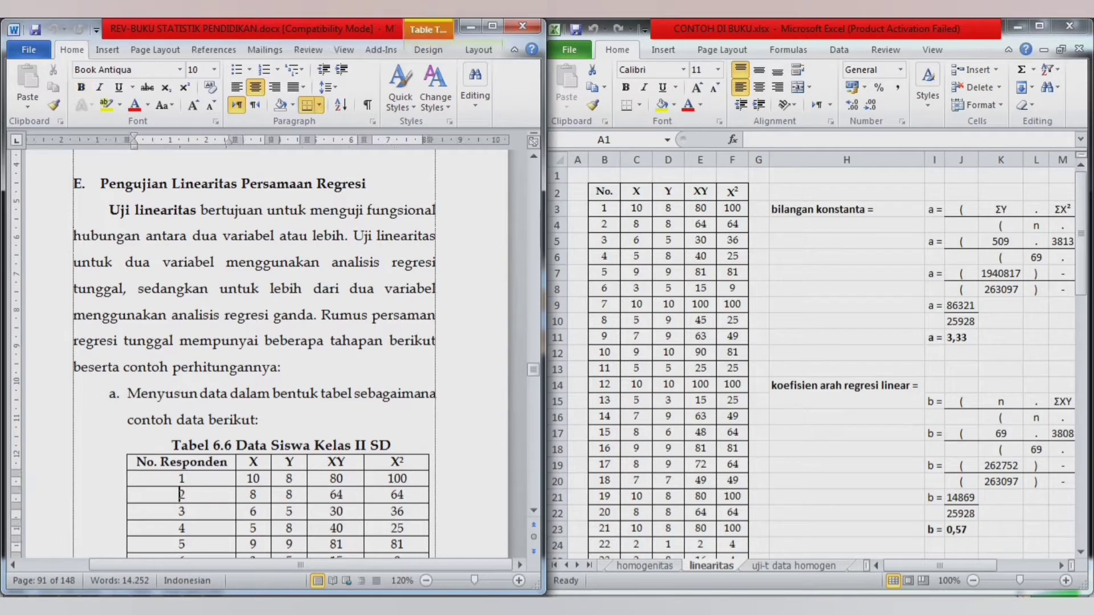
key("Down")
key("Down")
key("Down")
key("Down")
key("Down")
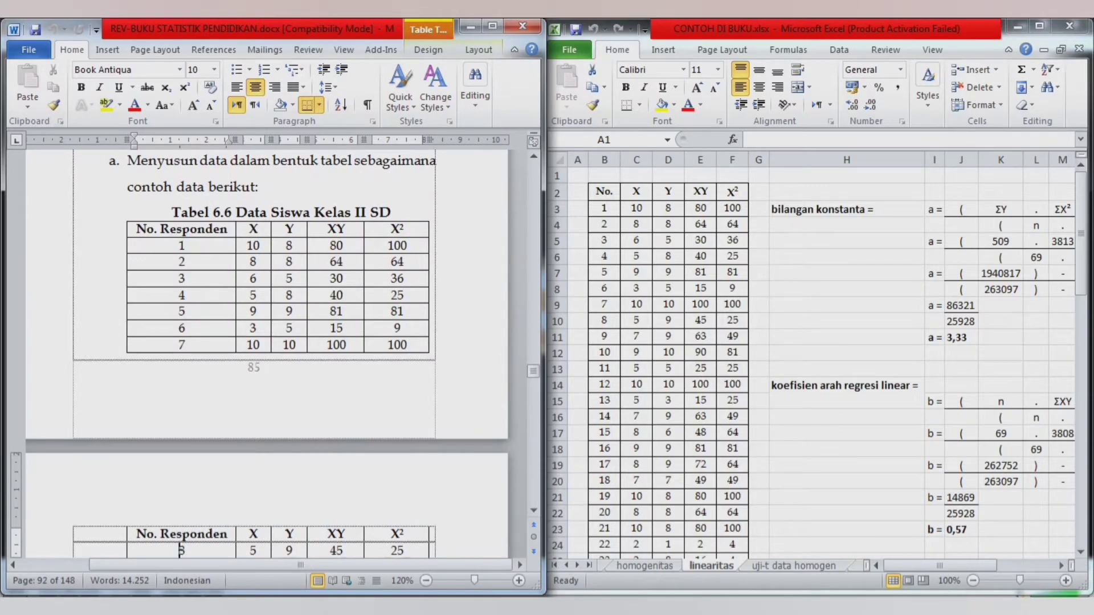
Step: Select Tabel 6.6 from its header row through the Σ row and copy it
key("Up")
key("Down")
key("Up")
key("Up")
key("Up")
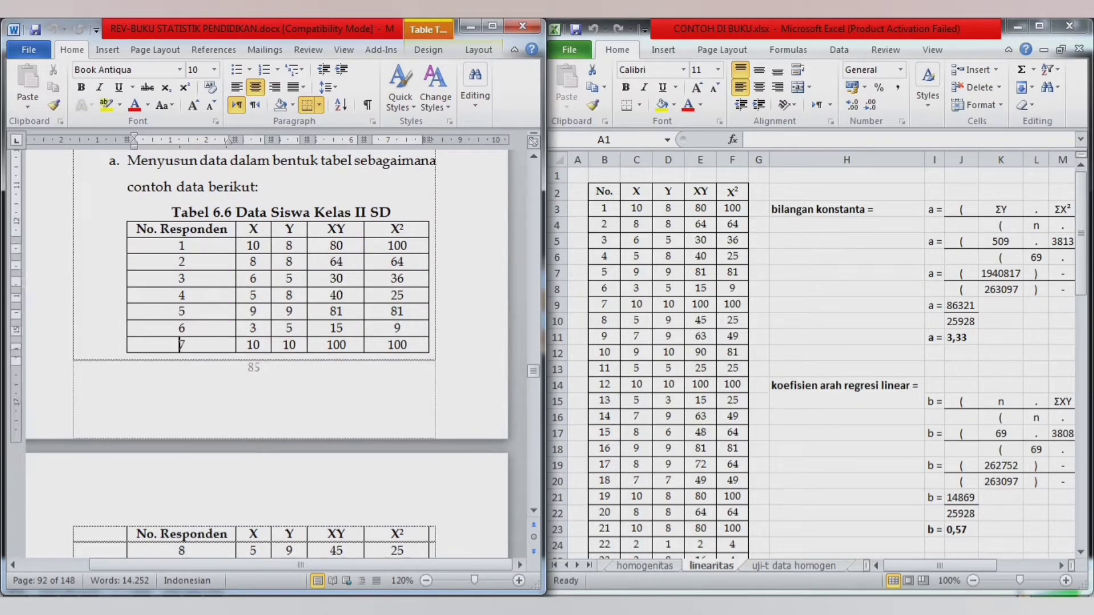
key("Up")
key("Up")
key("Up")
key("Up")
key("Up")
key("Home")
key("shift+End")
key("shift+Right")
key("shift+Down")
key("shift+Down")
key("shift+Down")
key("shift+Down")
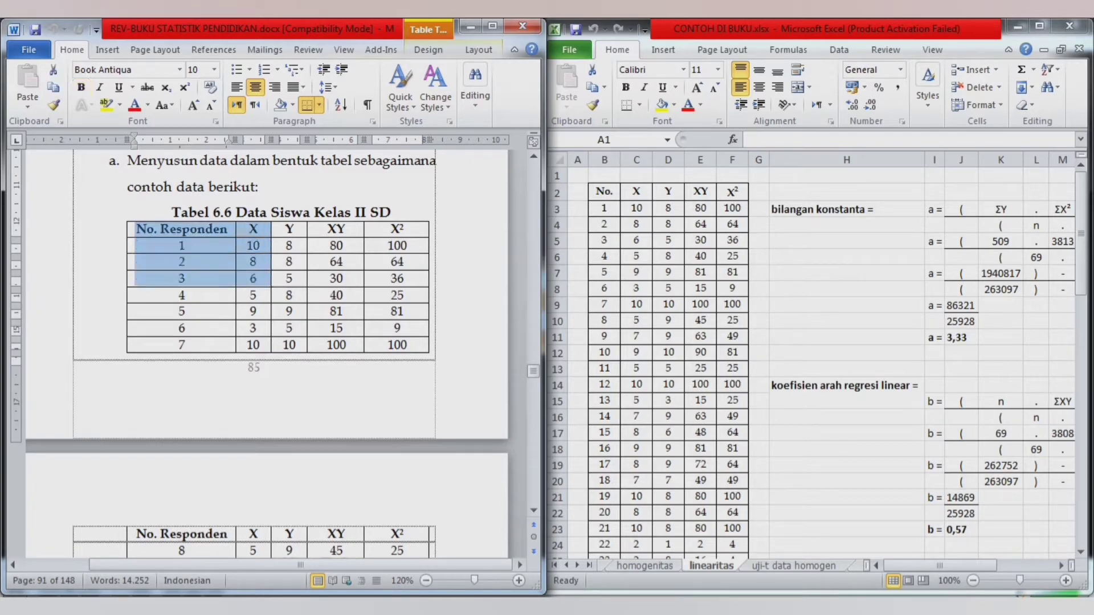
scroll(253, 285, "down", 11)
left_click_drag(253, 267, 397, 349)
scroll(253, 302, "down", 12)
key("ctrl+c")
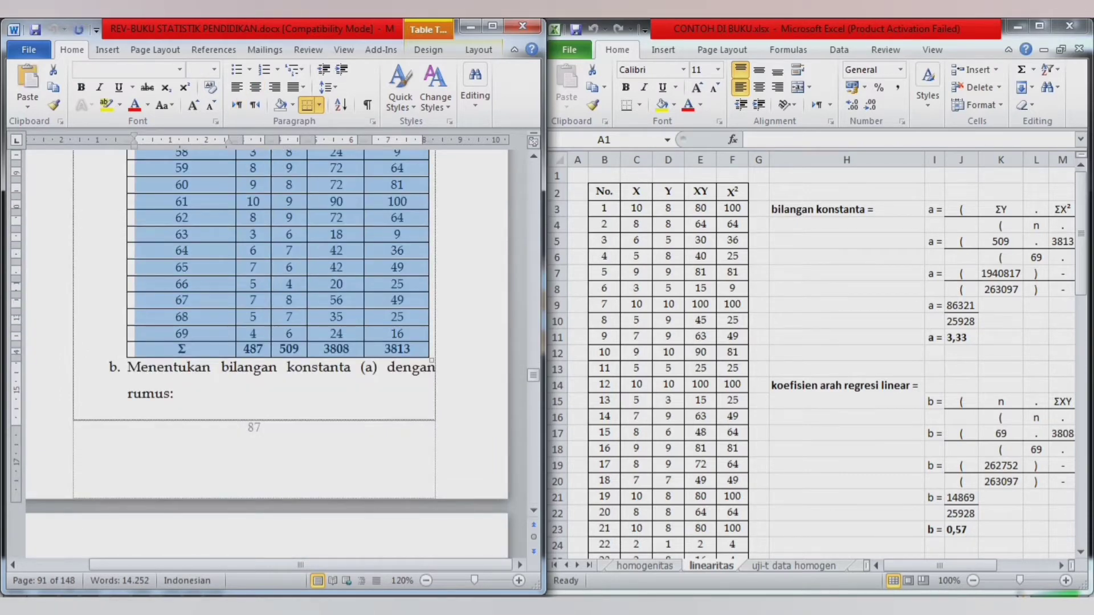
Step: Switch to the Excel workbook and inspect the data table on the linearitas sheet, including the last X² formula and the Σ row
key("alt+Tab")
left_click(604, 192)
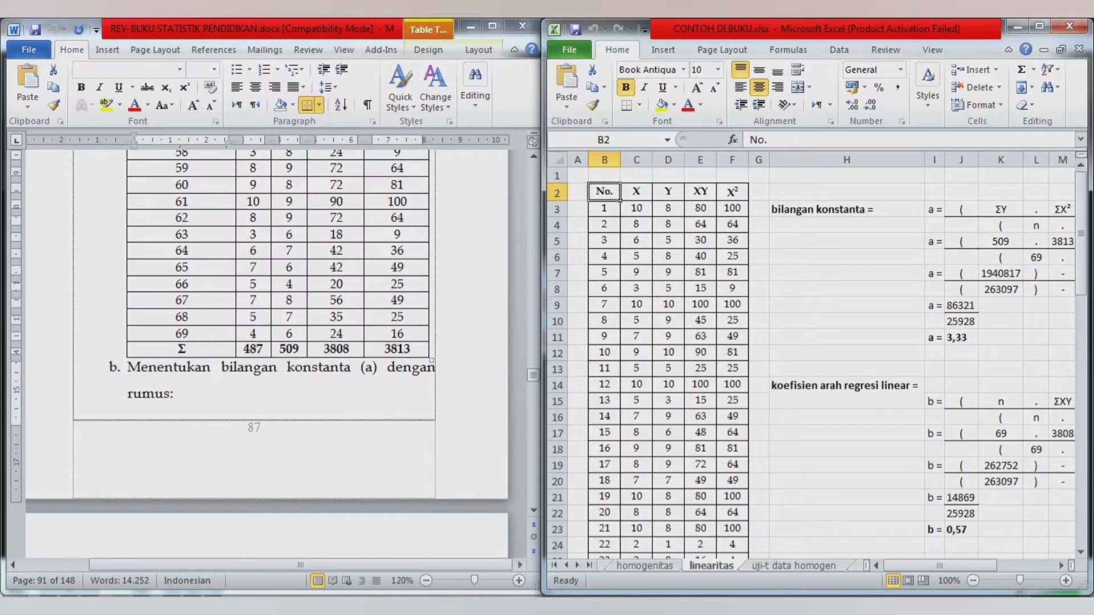
key("ctrl+Down")
key("Up")
key("ctrl+Right")
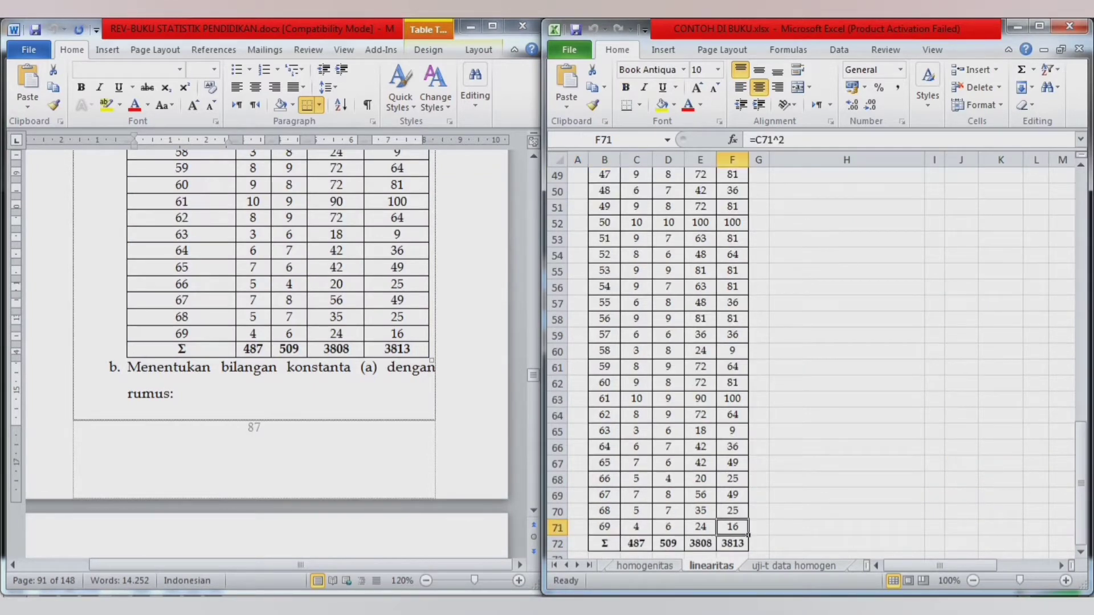
key("Down")
key("ctrl+Left")
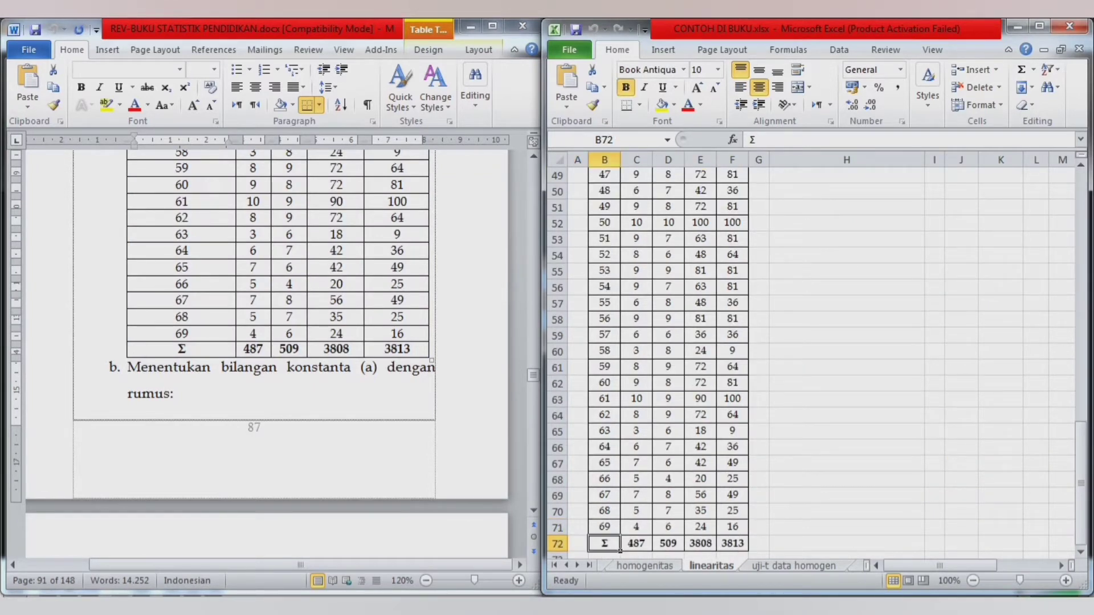
Step: Total the X column in cell C72 with the formula =SUM(C3:C71)
key("Right")
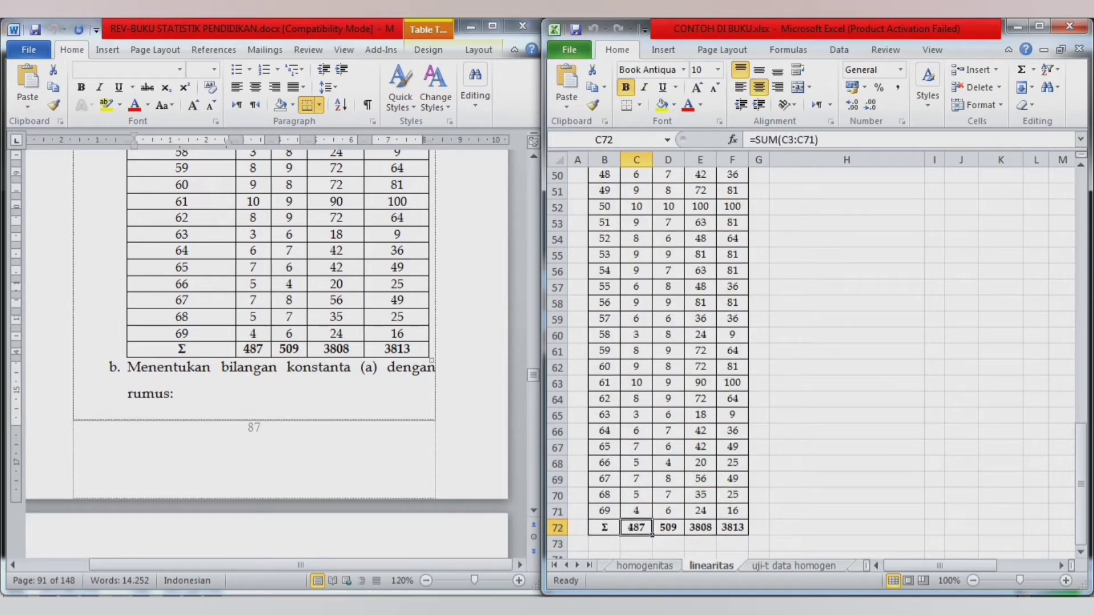
type("=sum")
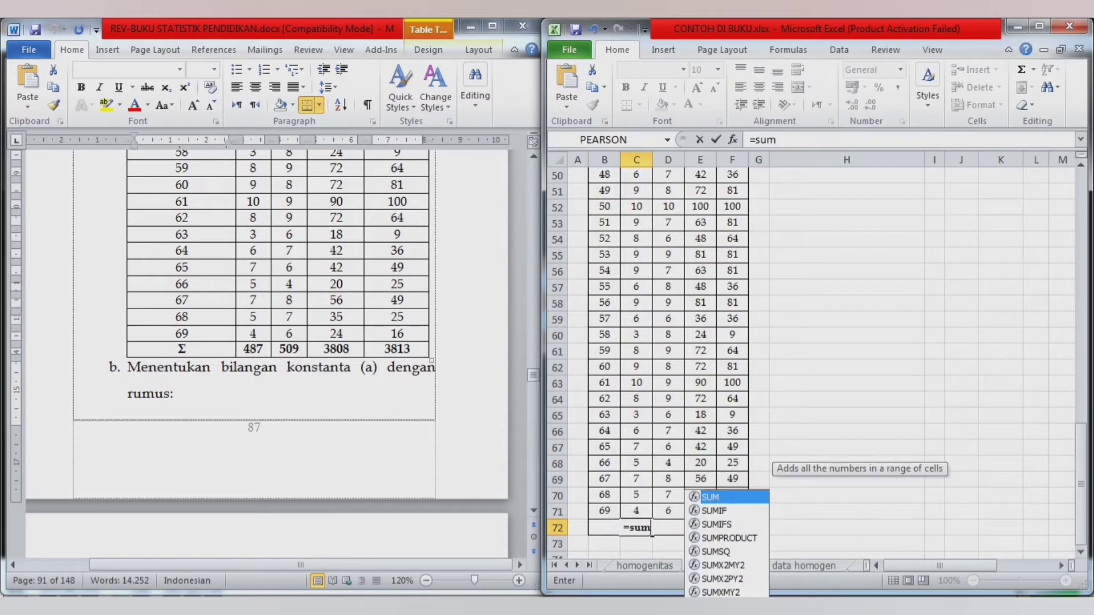
type("(")
left_click_drag(637, 510, 637, 188)
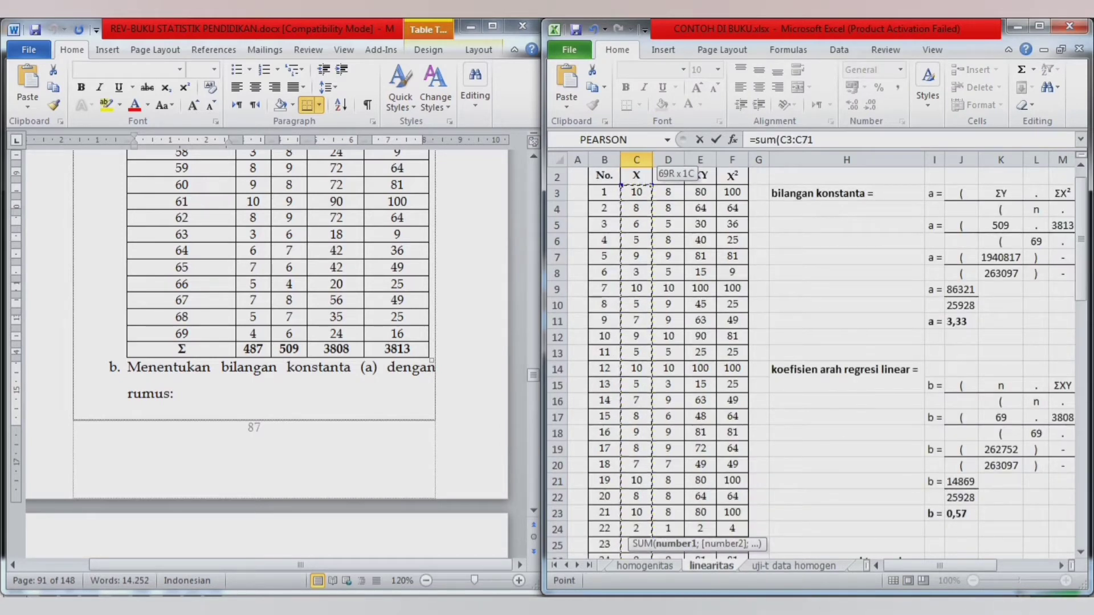
type(")")
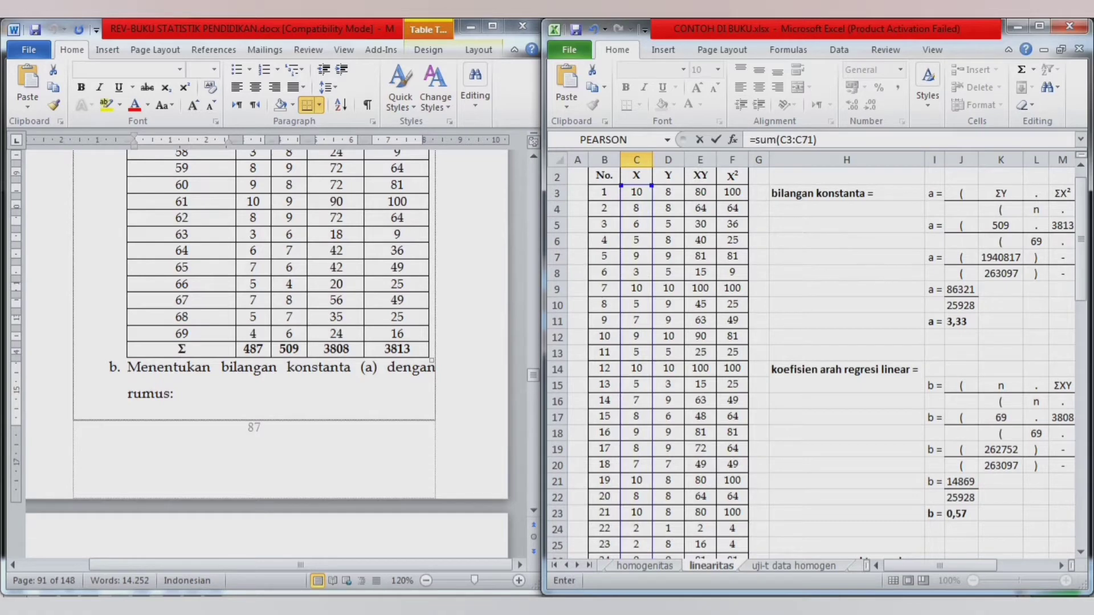
key("Return")
Step: Copy the X total formula in C72 across the Σ row to the Y, XY and X² columns (through F72)
key("Up")
key("ctrl+c")
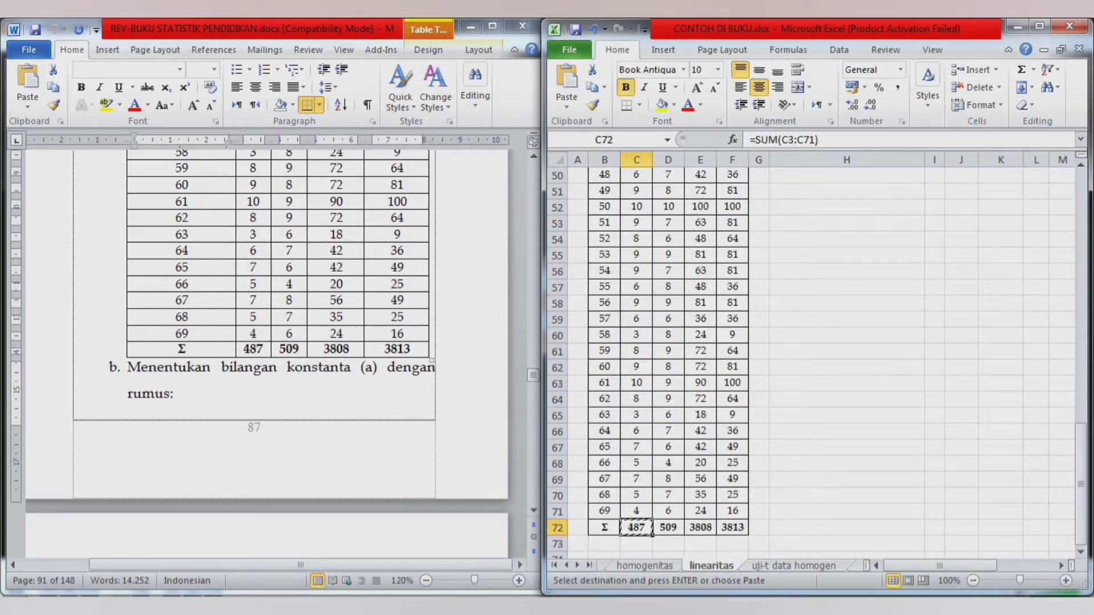
key("shift+Right")
key("shift+Right")
key("shift+Right")
key("ctrl+v")
key("Return")
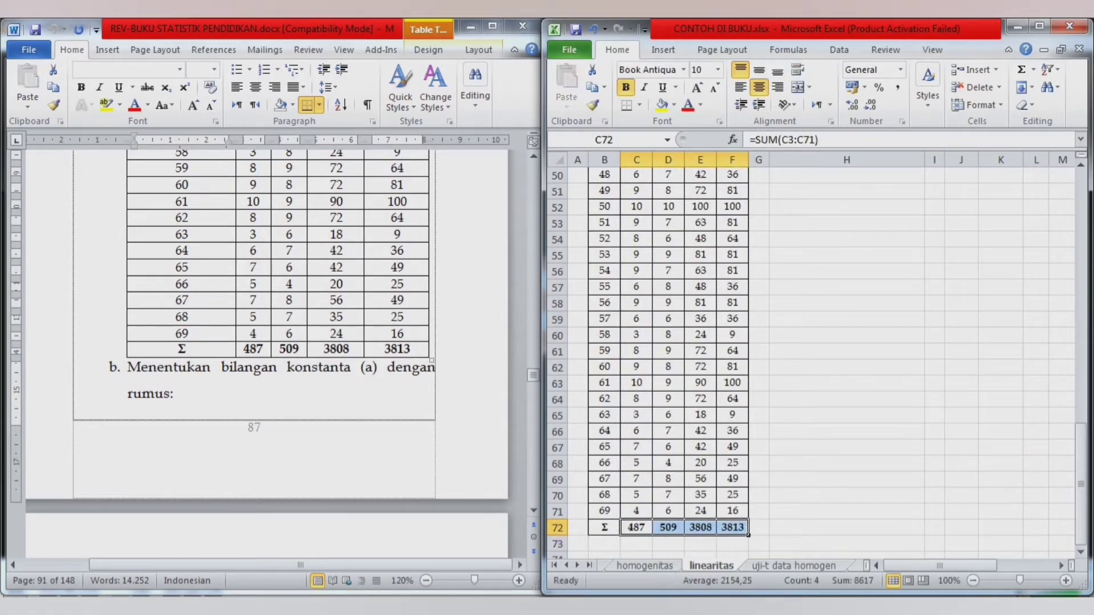
Step: Check the SUM formulas in the Σ row from C72 to F72
key("Right")
key("Right")
key("Right")
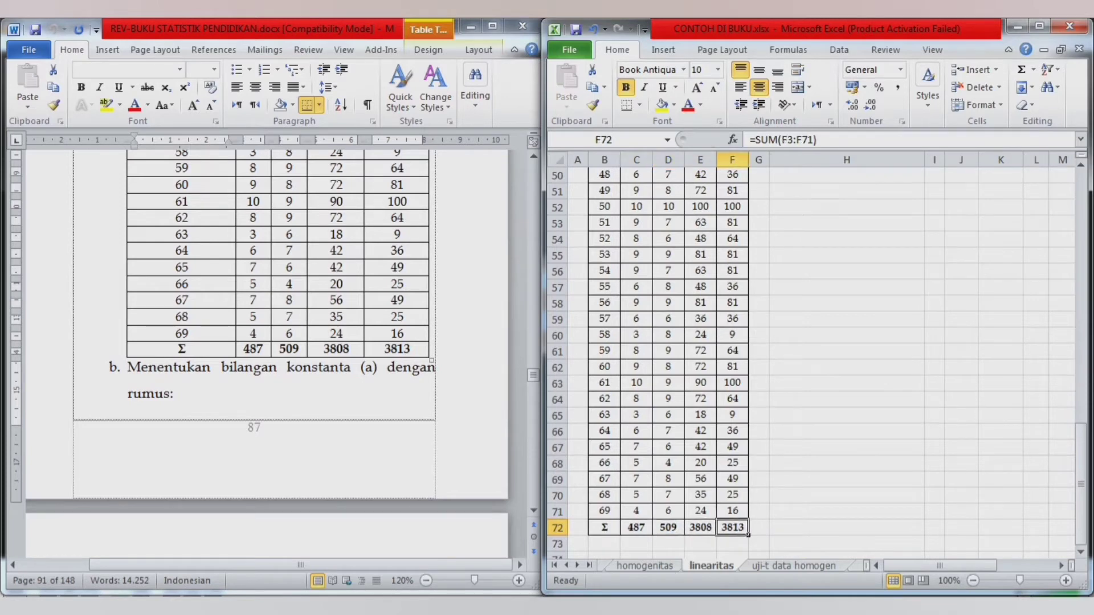
key("Left")
key("Left")
key("Left")
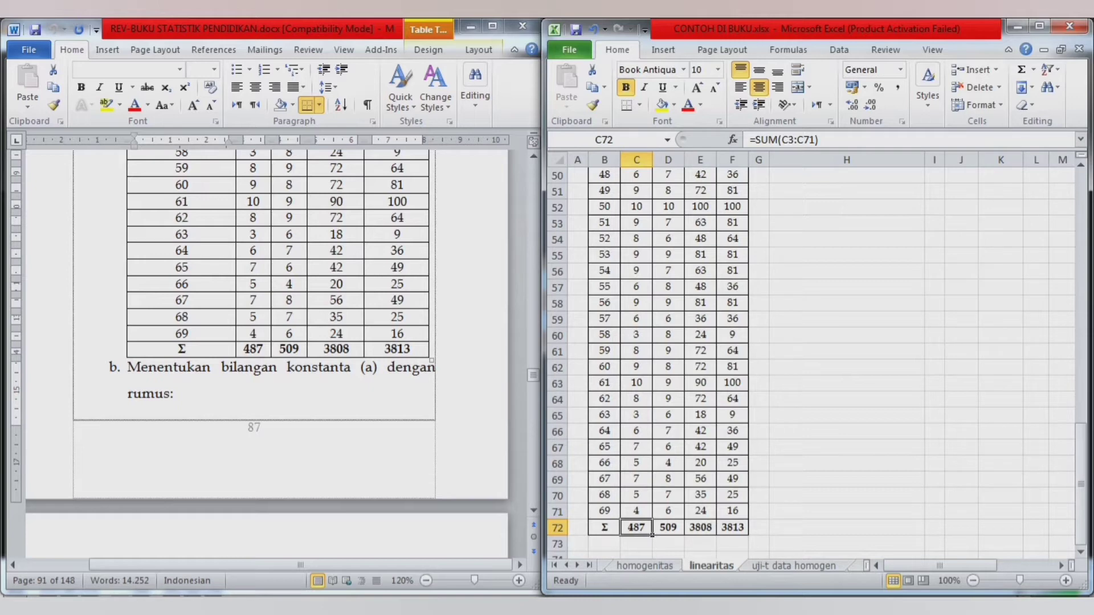
Step: Switch back to the Word document and examine the step b formula and worked calculation for the constant a
key("alt+Tab")
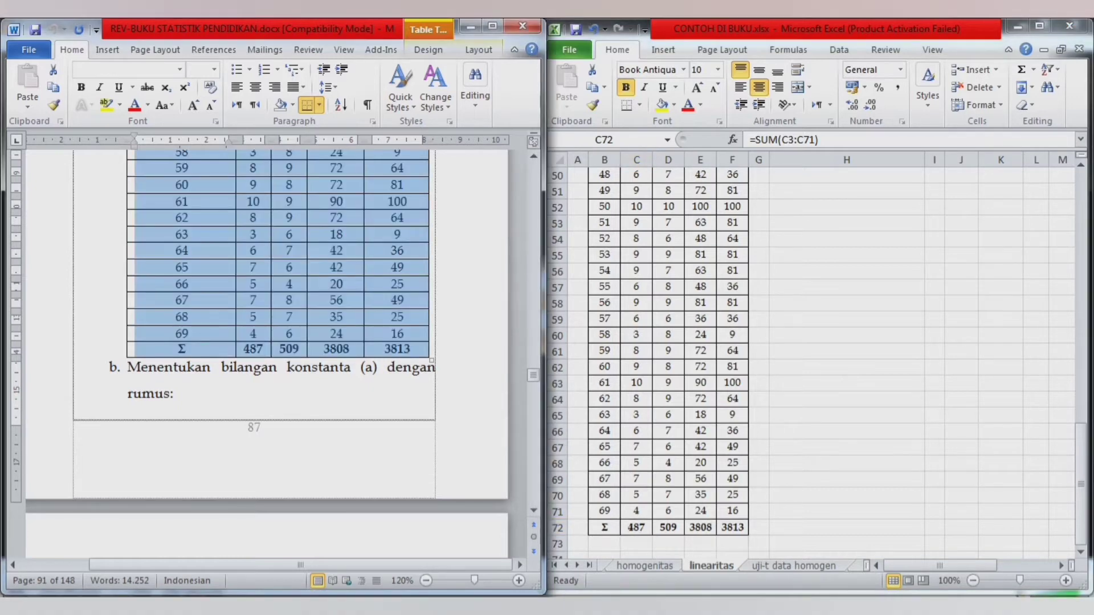
left_click(175, 394)
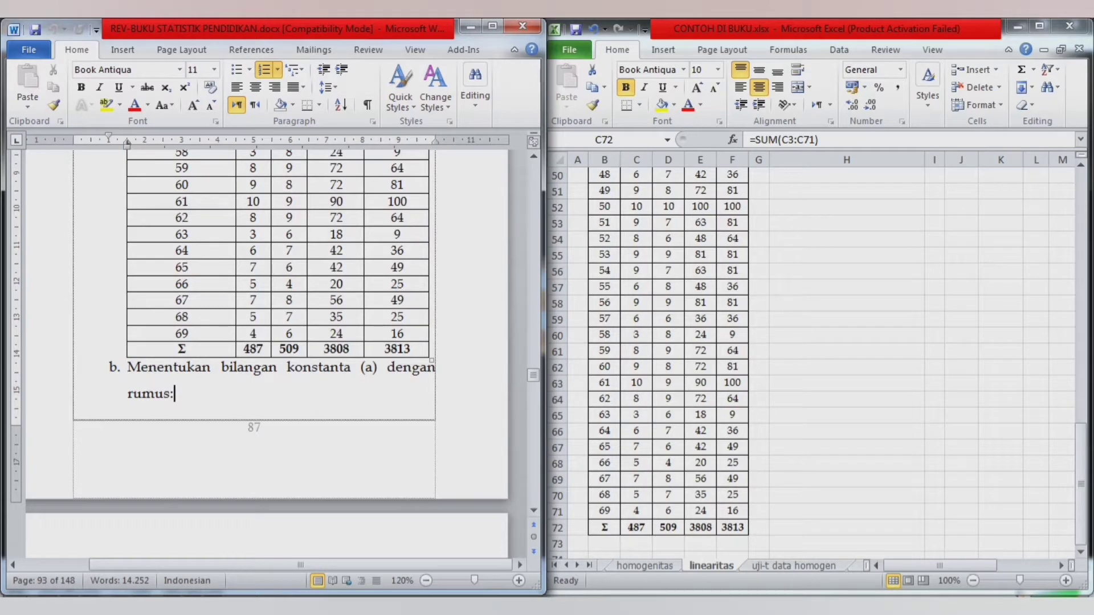
key("Down")
key("Down")
key("Down")
key("Down")
key("Down")
key("Down")
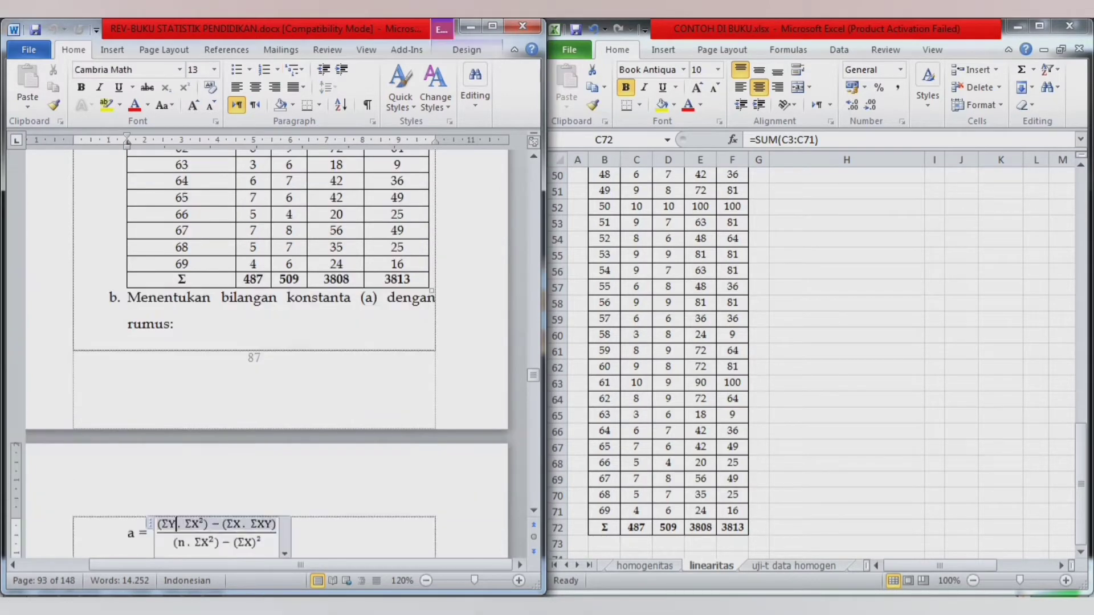
key("Down")
key("Down")
key("Down")
key("Down")
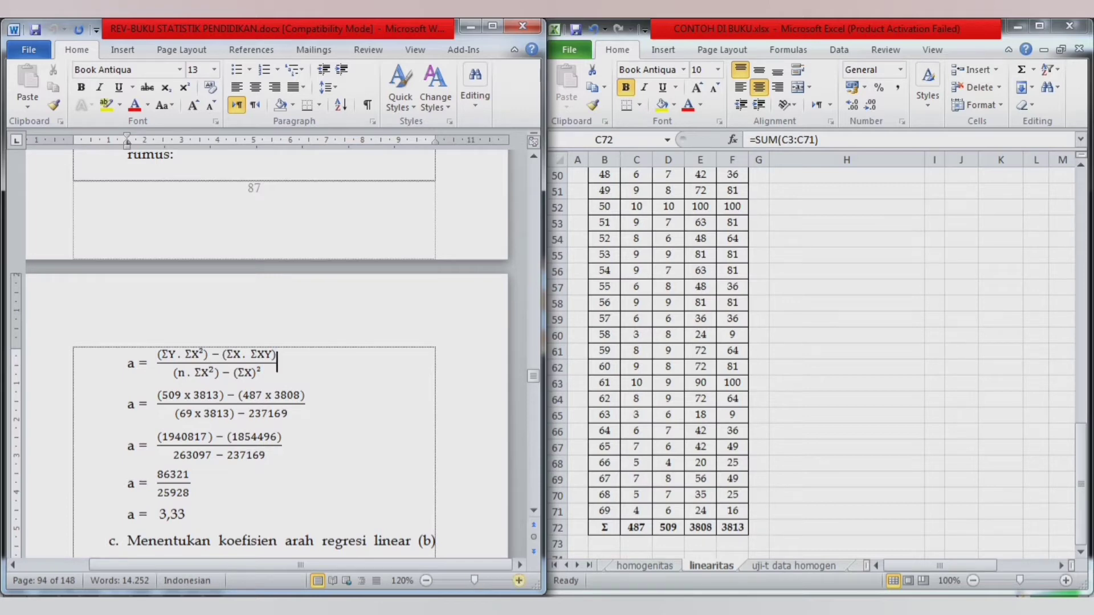
Step: Enlarge the Word document view to 270% for reading the formula of the constant a
left_click(519, 580)
left_click(519, 580)
left_click(518, 581)
left_click(518, 581)
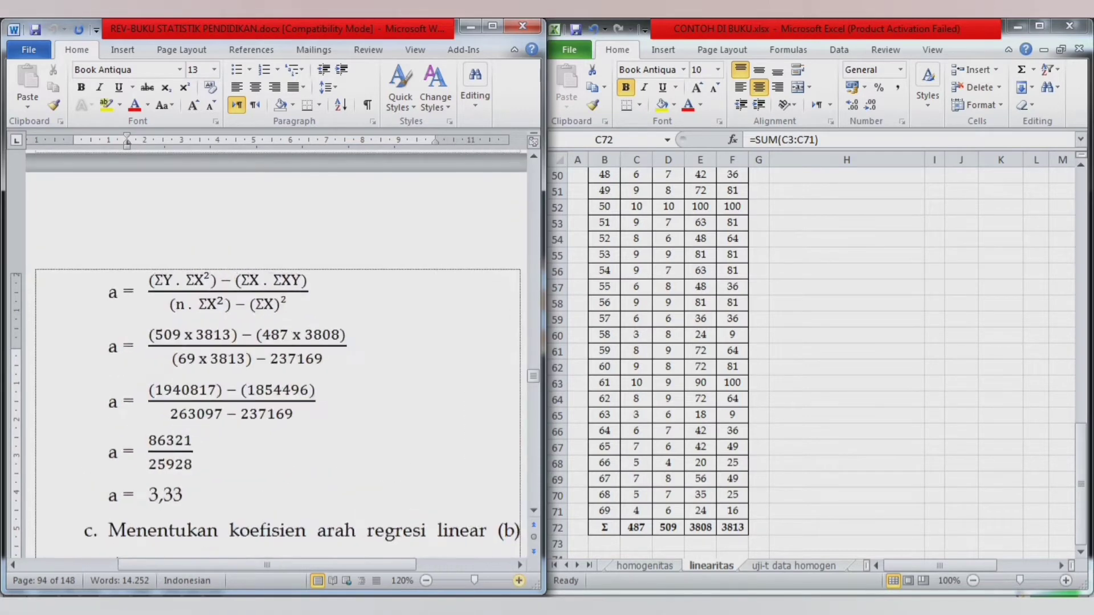
left_click(518, 581)
left_click(519, 581)
left_click(519, 581)
left_click(519, 580)
left_click(518, 581)
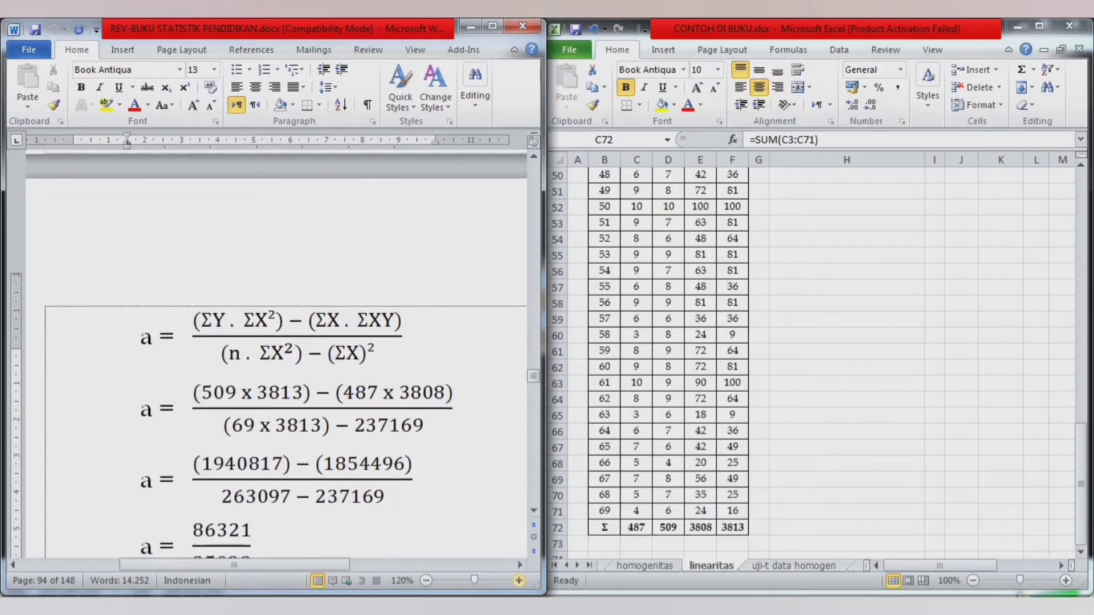
left_click(518, 581)
left_click(519, 581)
left_click(519, 581)
left_click(519, 580)
left_click(518, 581)
left_click(518, 581)
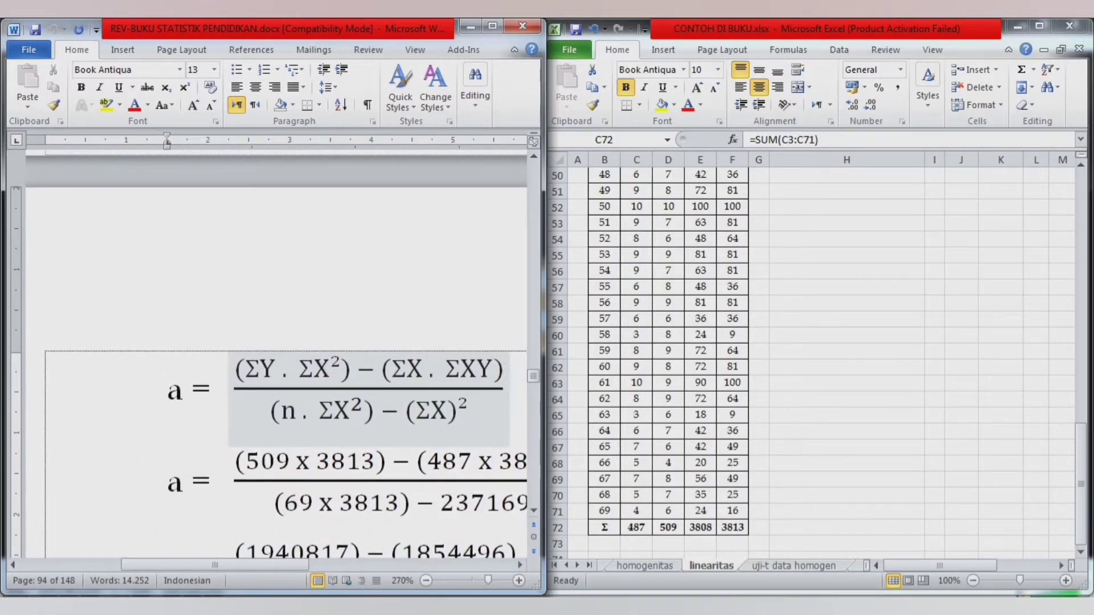
Step: Examine the X column of the linearitas table from its header down to the Σ row
left_click(636, 528)
key("ctrl+Up")
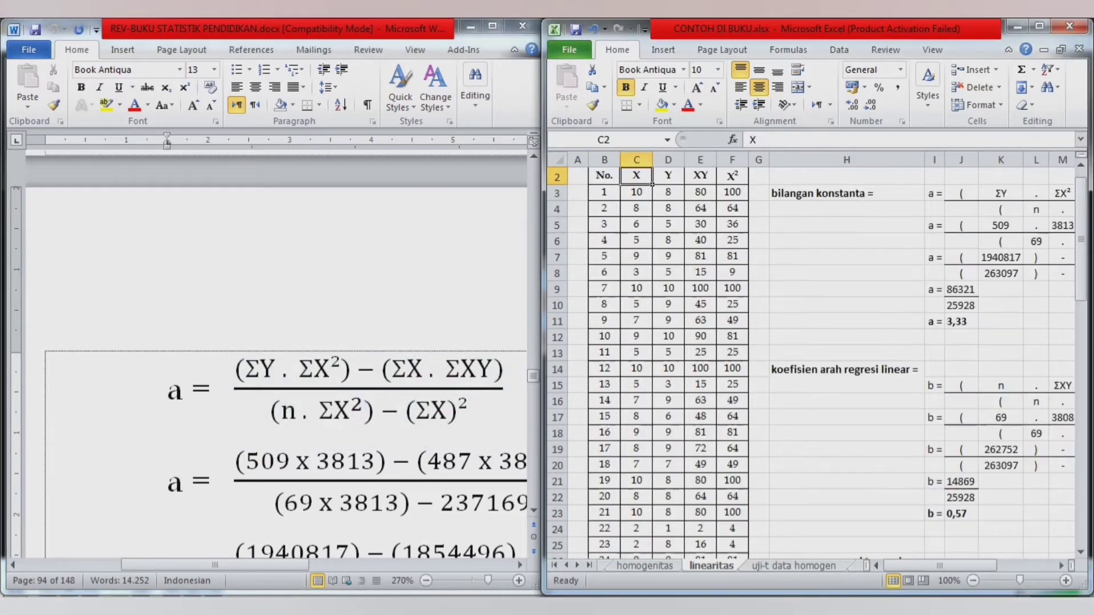
key("Right")
key("Left")
key("Right")
key("Up")
key("Down")
key("Left")
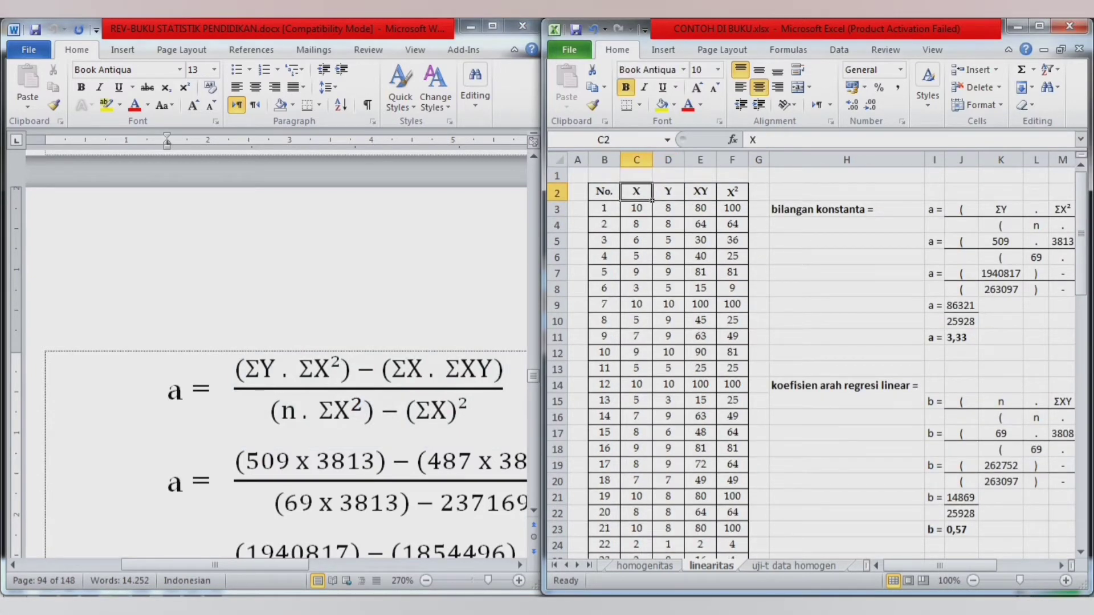
key("ctrl+shift+Down")
key("ctrl+Up")
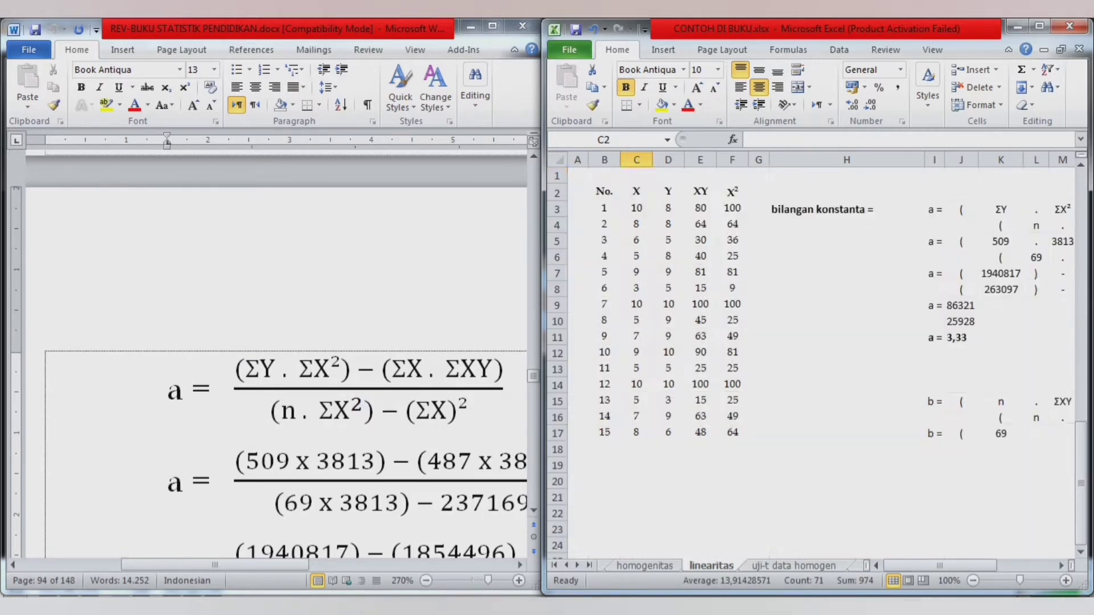
Step: Examine the Y column from its header down to its total in D72
key("Down")
key("Right")
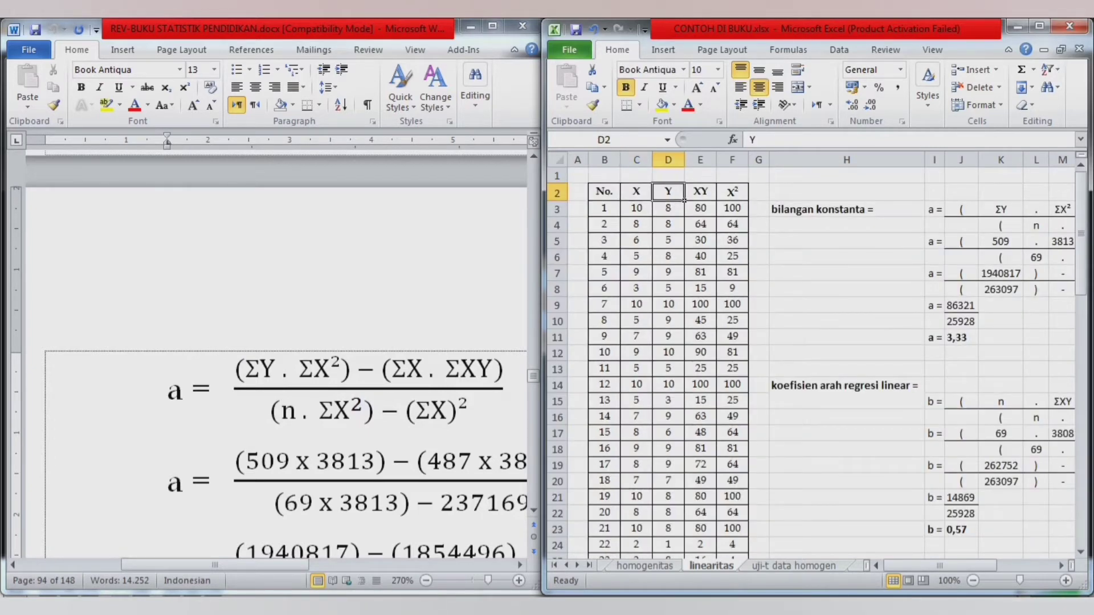
key("ctrl+shift+Down")
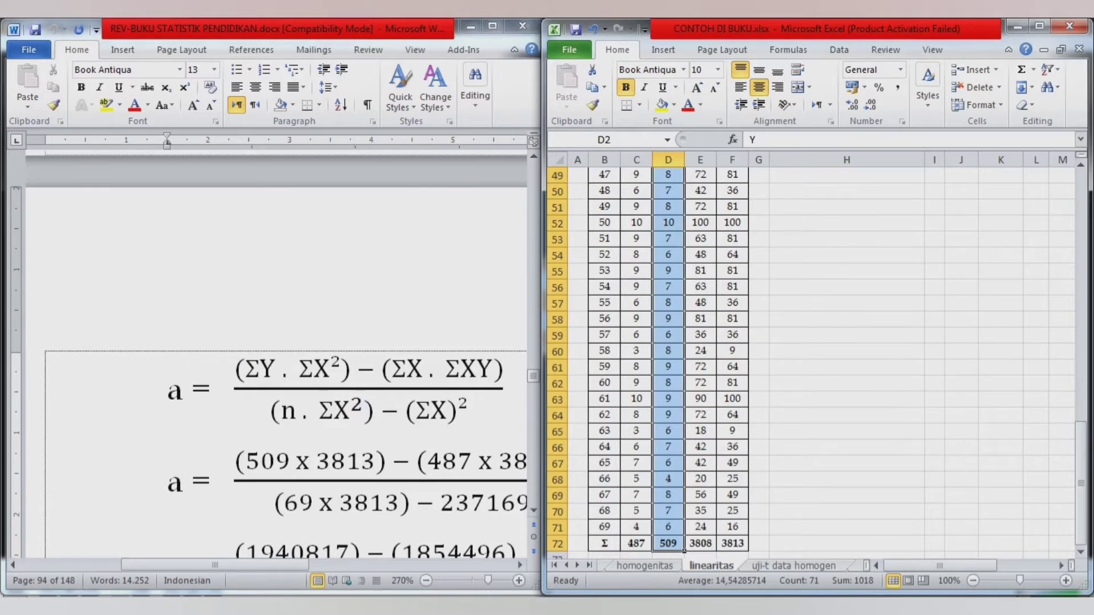
key("ctrl+Up")
key("Down")
key("Right")
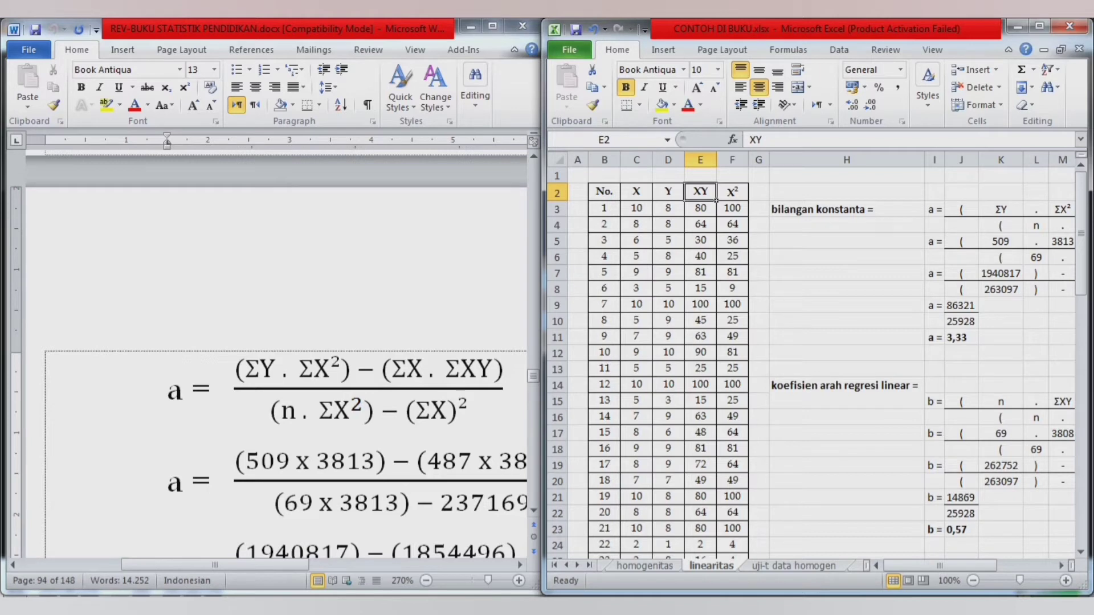
Step: Highlight ΣXY in the Word formula for a and trace the Excel XY column down to its total in E72
left_click(460, 370)
double_click(469, 370)
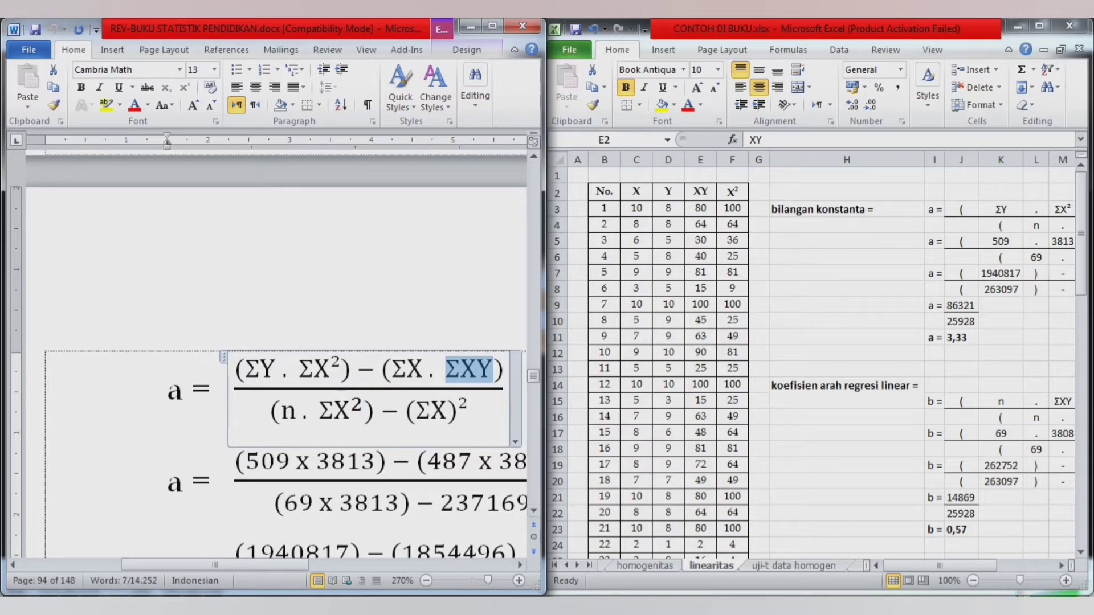
left_click(700, 192)
left_click(700, 289)
key("ctrl+Down")
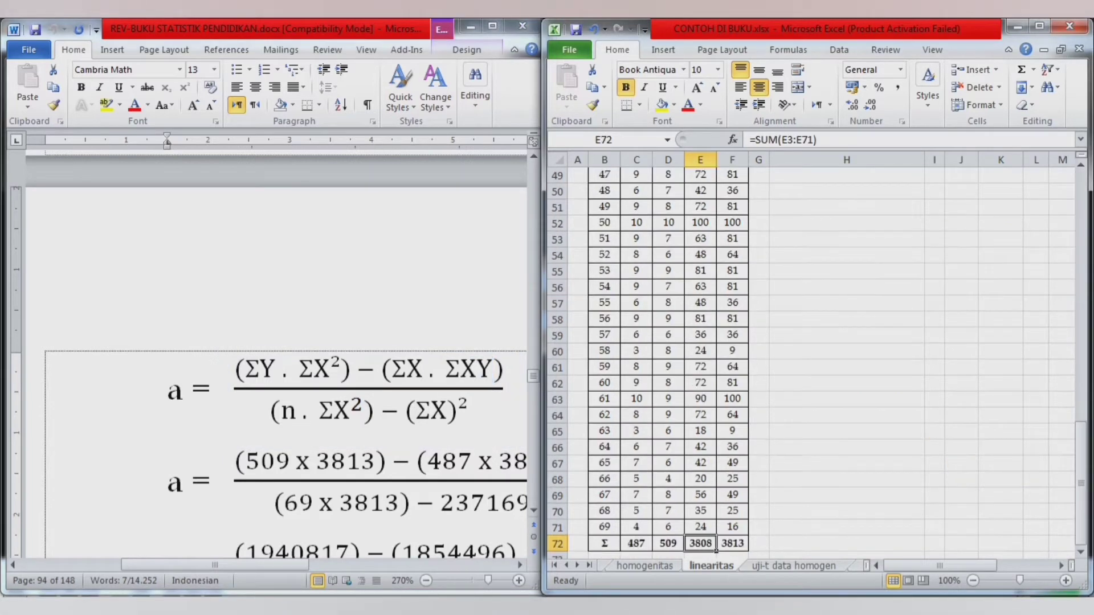
key("ctrl+Up")
key("ctrl+Down")
Step: Review the neighbouring totals and the X² column, and highlight ΣX² in the numerator of the Word formula for a
key("Right")
key("Left")
key("Left")
key("Right")
key("Right")
key("ctrl+Up")
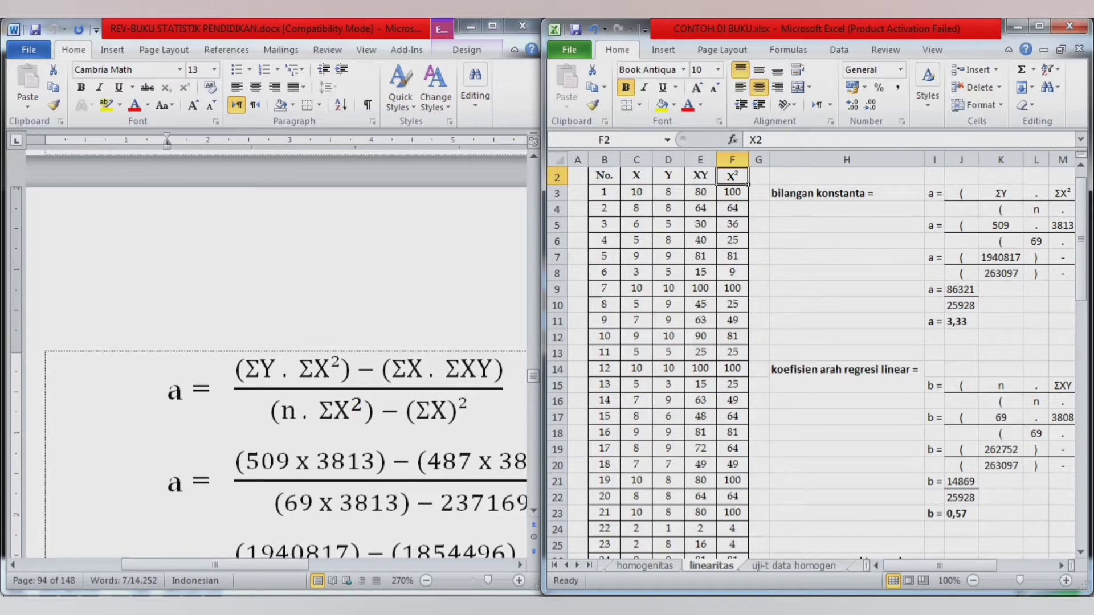
key("alt+Tab")
left_click(315, 370)
key("Left")
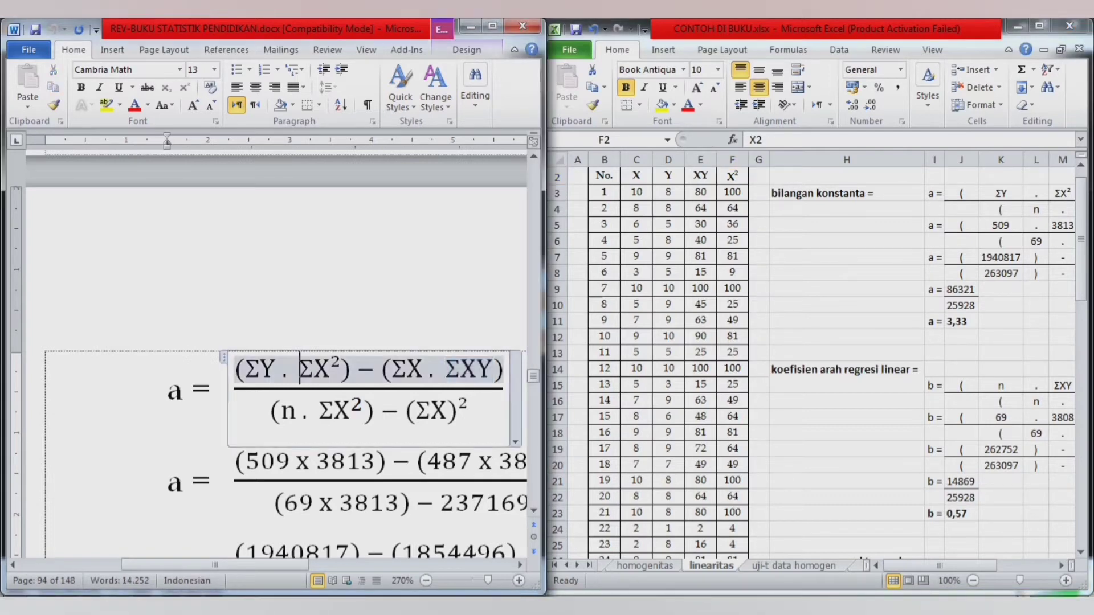
key("shift+Right")
key("shift+Right")
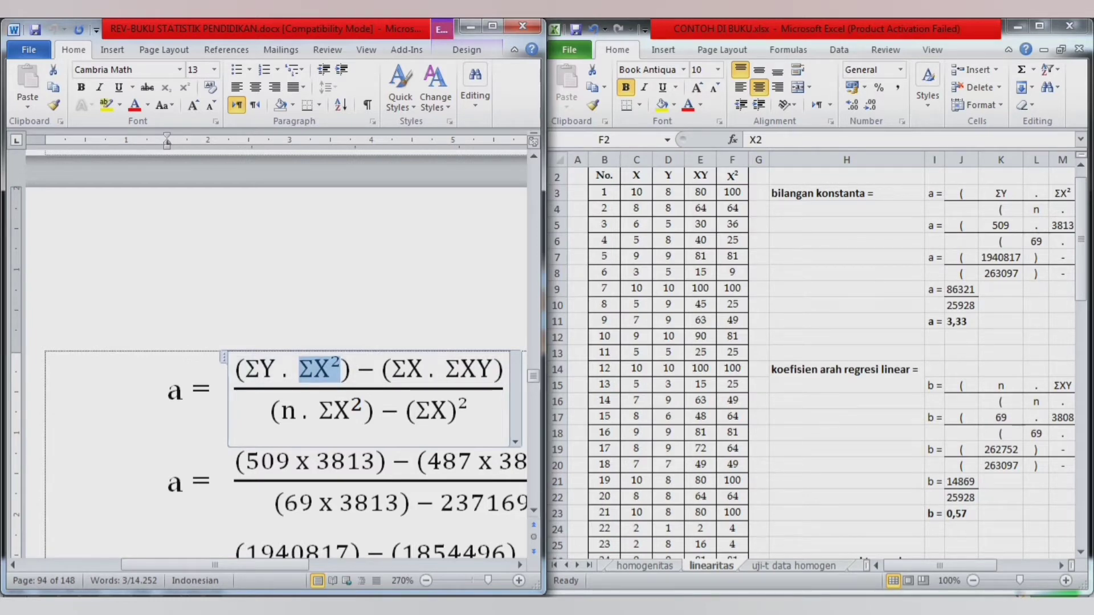
Step: Switch back to Excel and examine the X² column, from the formula in F3 to the total in F72
key("alt+Tab")
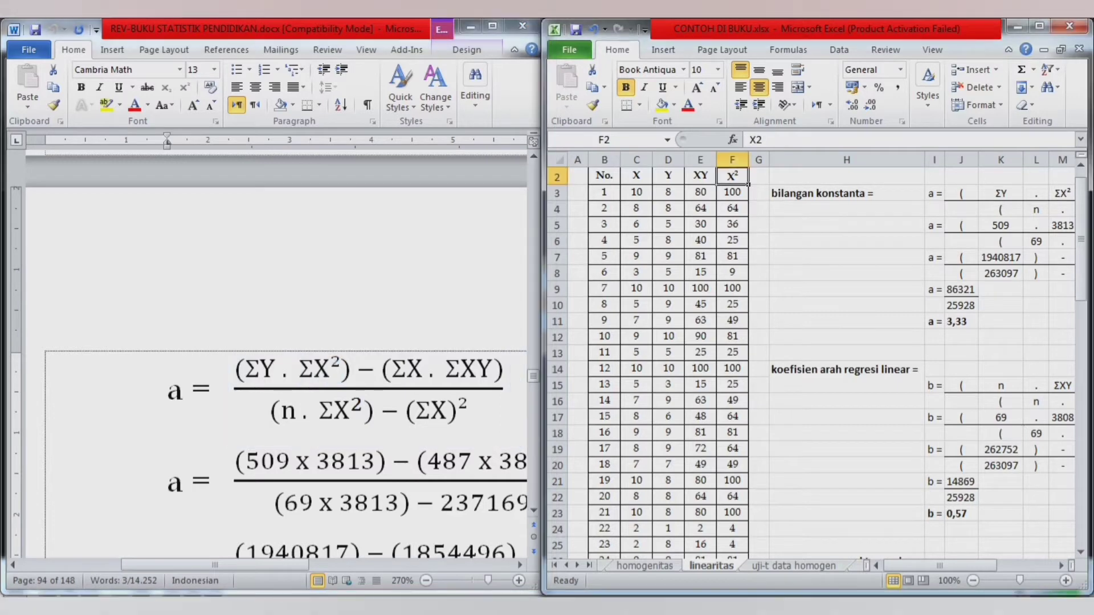
key("Down")
key("ctrl+Left")
key("ctrl+Right")
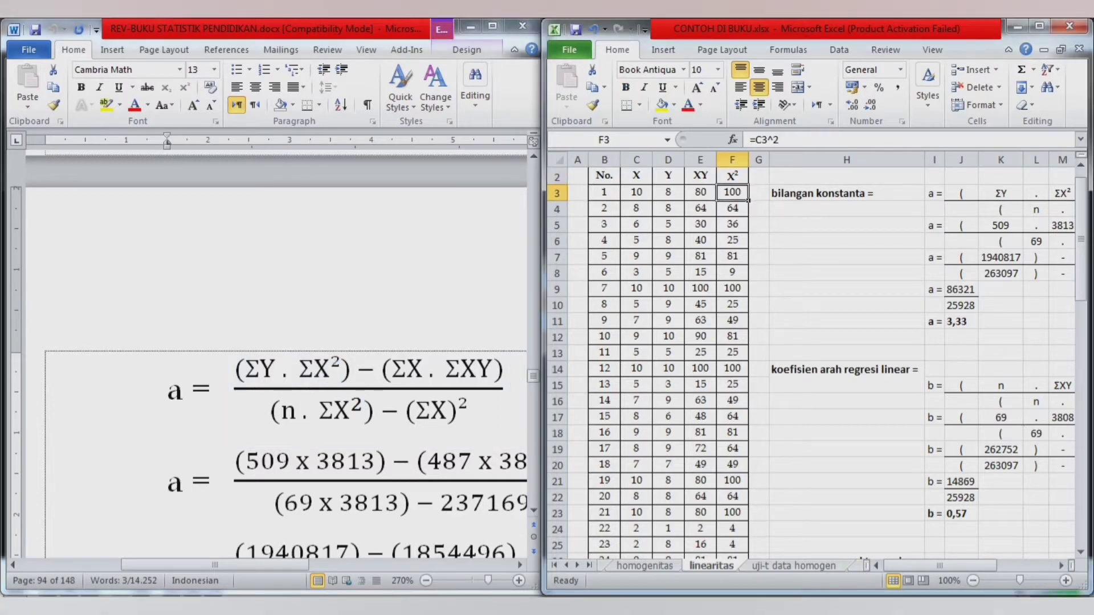
key("Up")
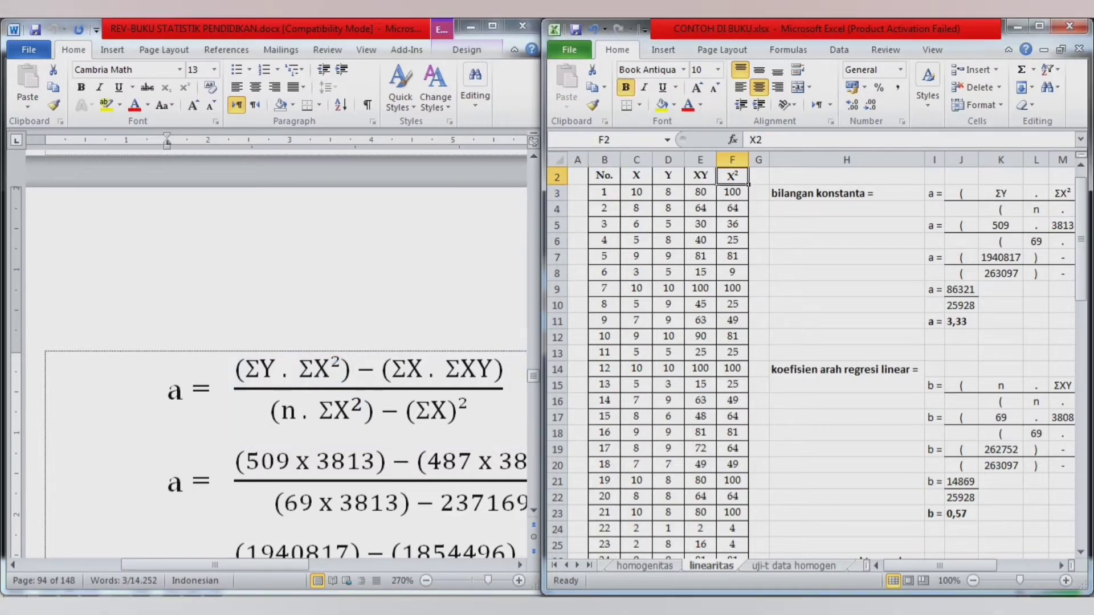
key("ctrl+shift+Down")
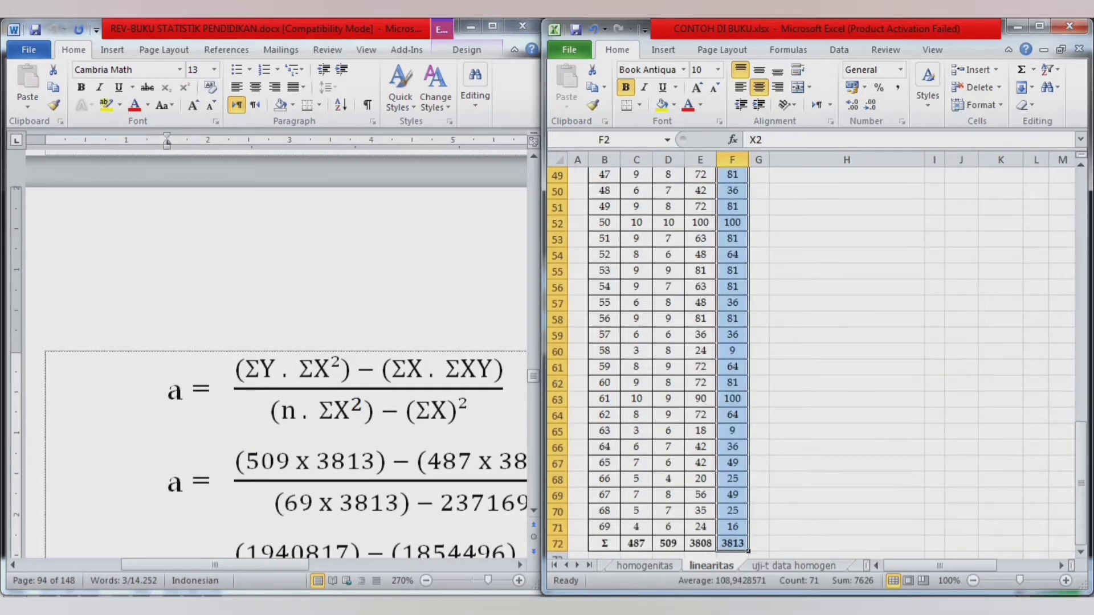
key("Up")
key("Down")
key("Right")
key("Left")
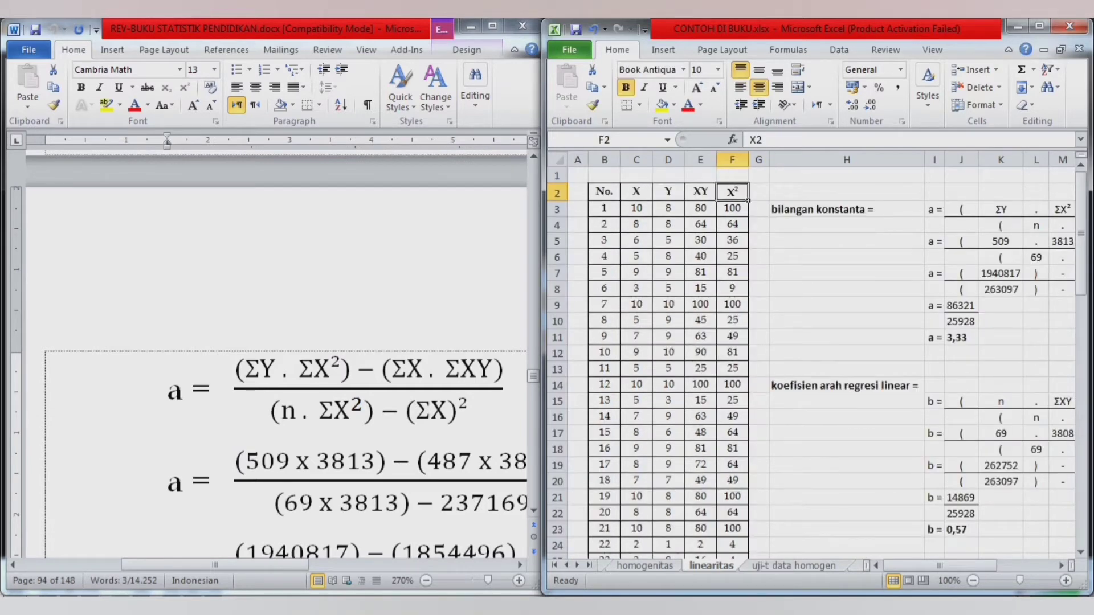
key("Right")
key("Right")
key("Left")
key("Left")
key("Left")
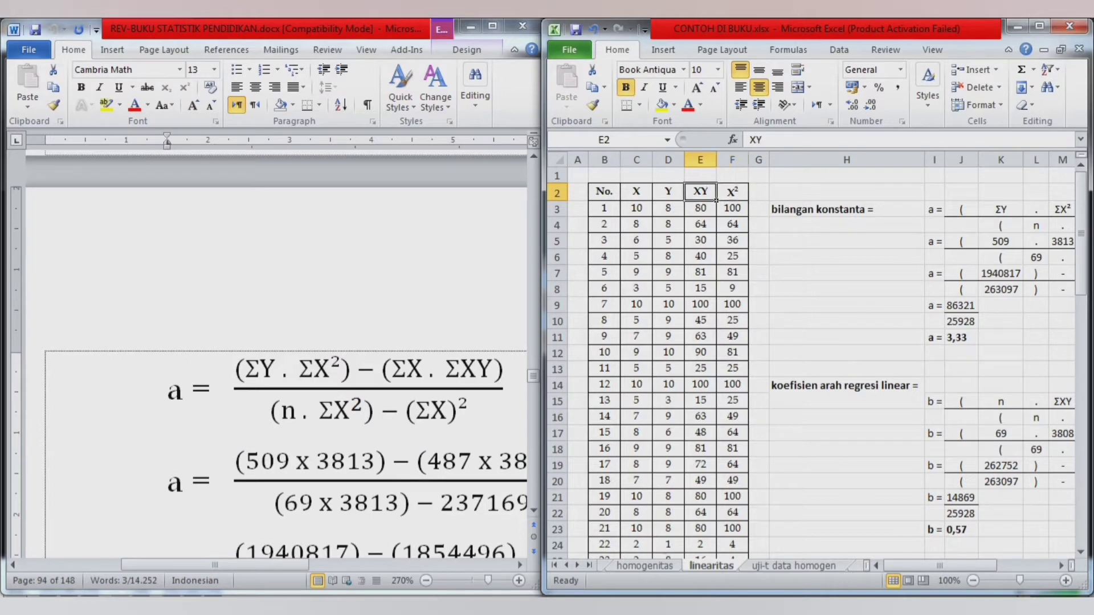
key("Right")
key("Right")
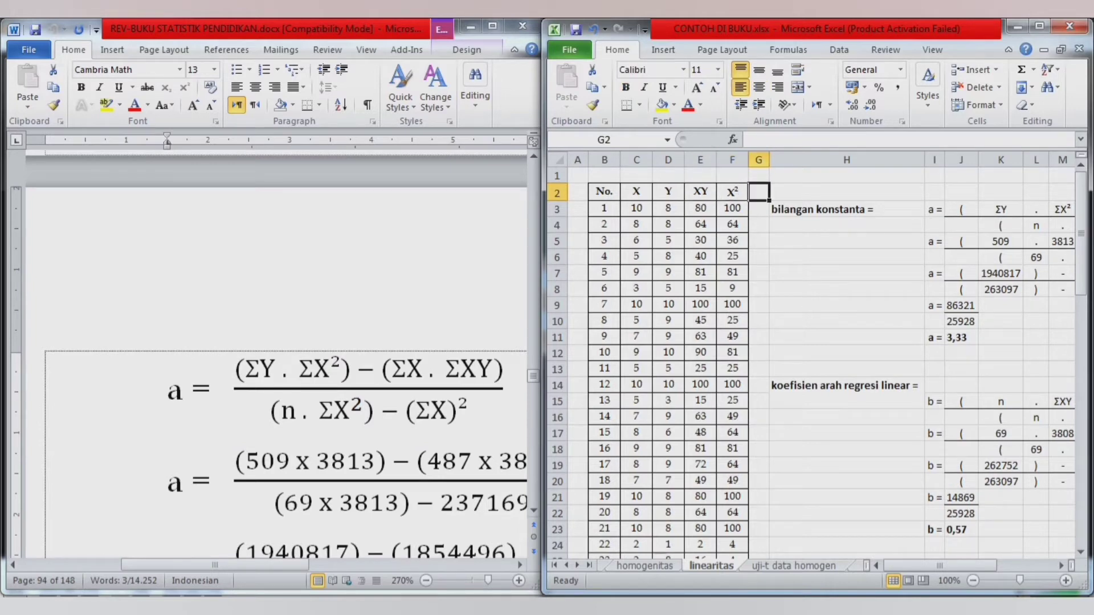
Step: Examine the bilangan konstanta and koefisien arah regresi linear calculation blocks across to column T
left_click(847, 338)
key("Down")
key("Right")
key("Right")
key("Right")
key("Right")
key("Right")
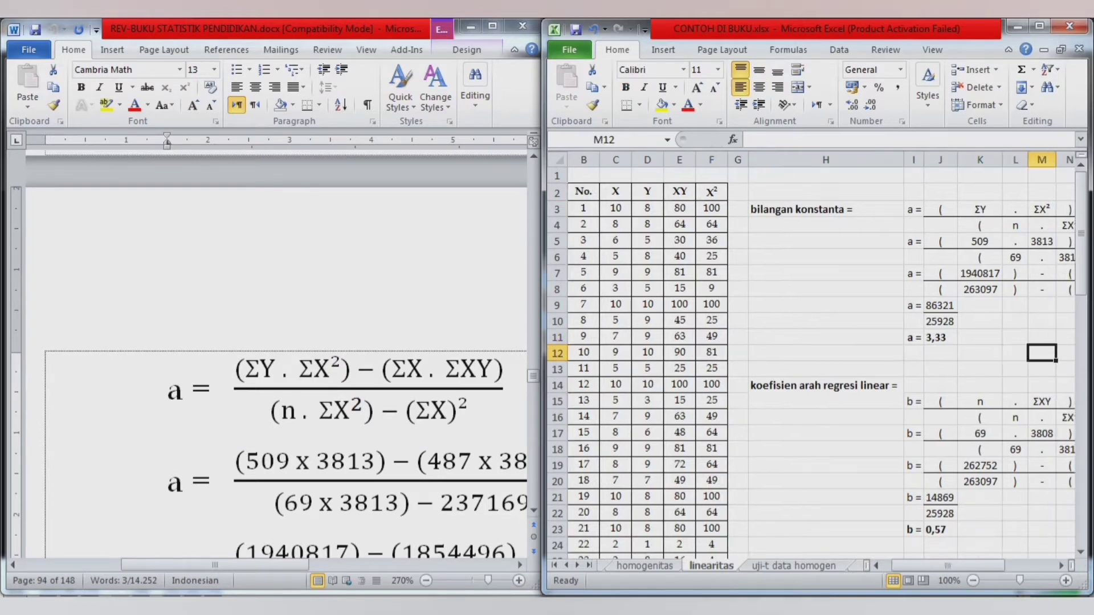
key("Right")
key("Right")
key("Right")
key("Right")
key("Right")
key("Right")
key("Right")
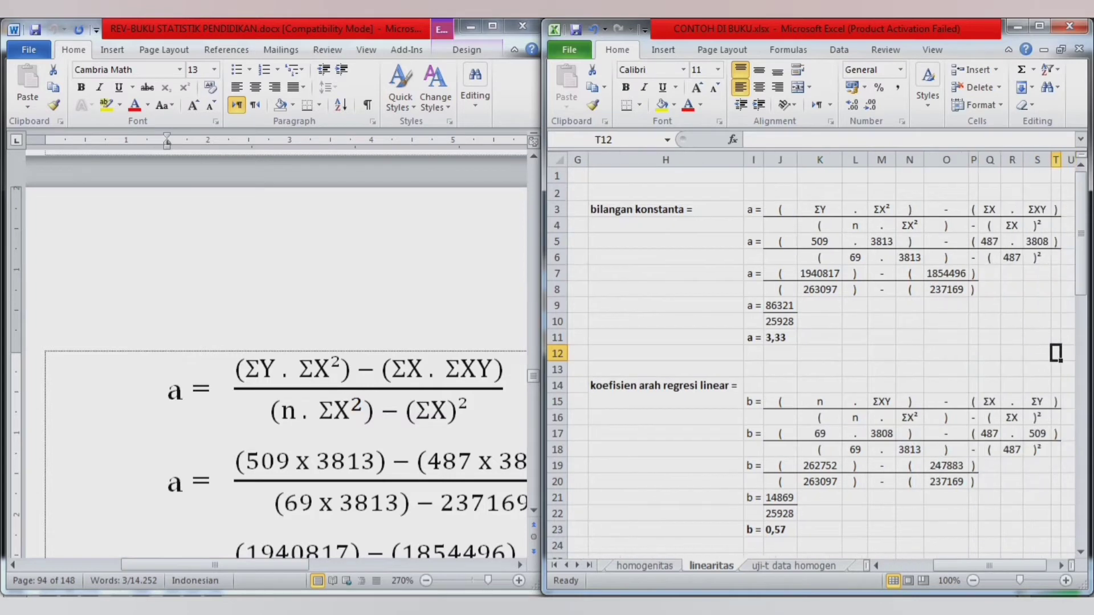
Step: Return across the sheet to the data table and select the bilangan konstanta label in H3
key("Left")
key("Left")
key("Left")
key("Left")
key("Left")
key("Left")
key("Left")
key("Left")
key("Left")
key("Left")
key("Left")
key("Left")
key("Left")
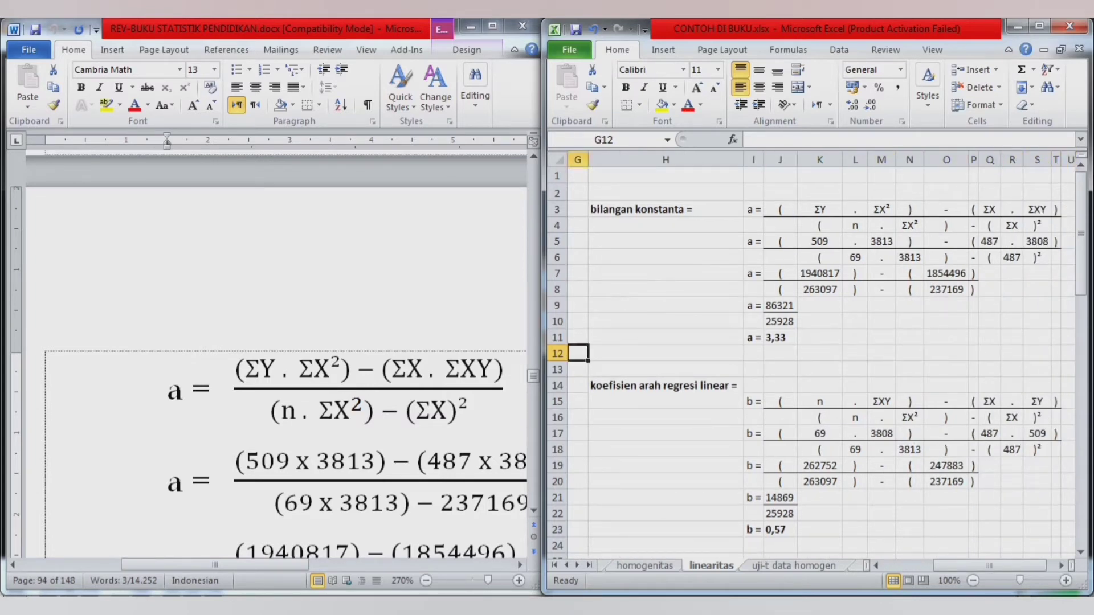
key("Left")
key("Left")
key("Left")
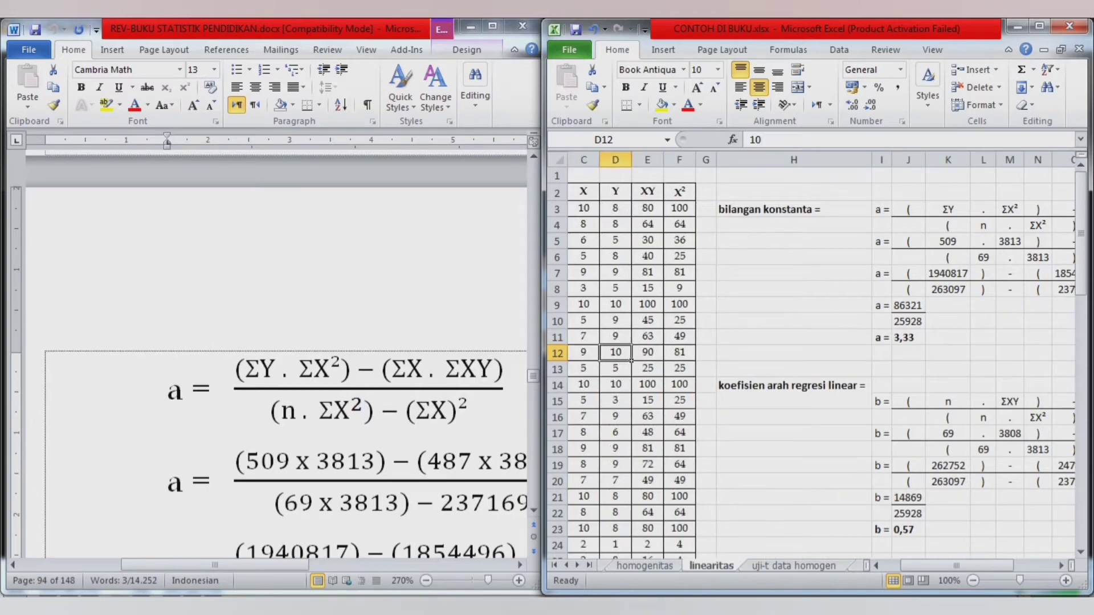
key("Left")
key("Right")
key("Right")
key("Right")
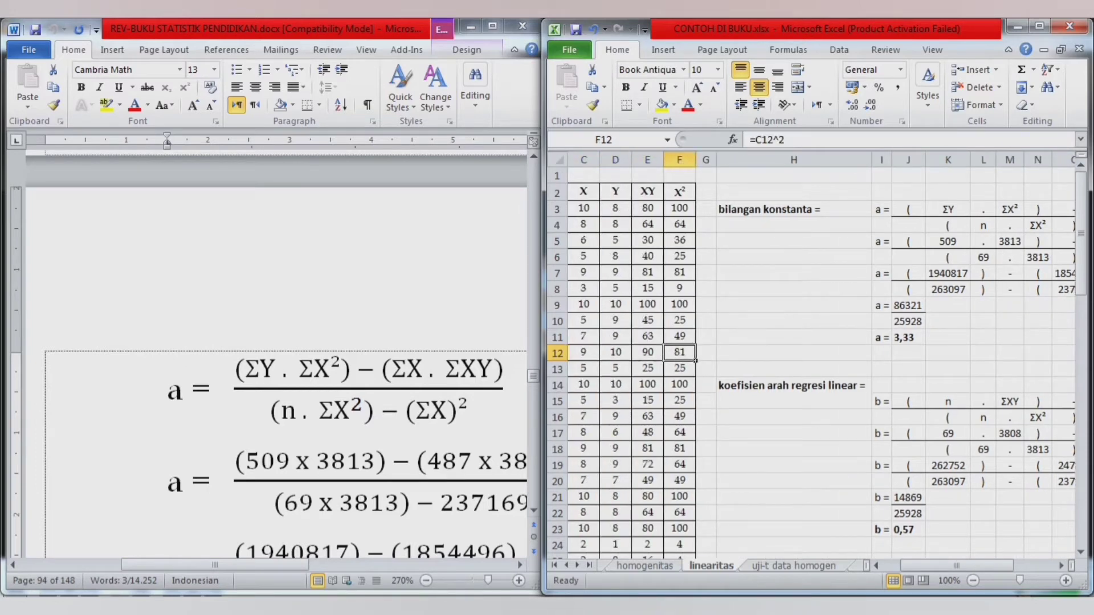
left_click(794, 210)
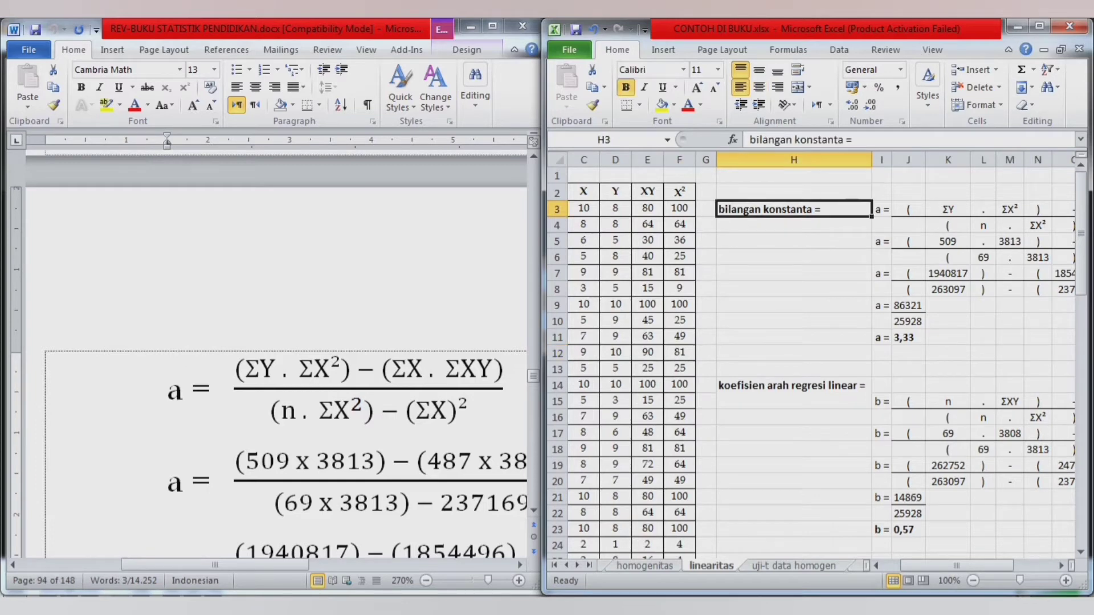
Step: Reduce the Word document view to 220% to show the worked calculation of the constant a
left_click(426, 581)
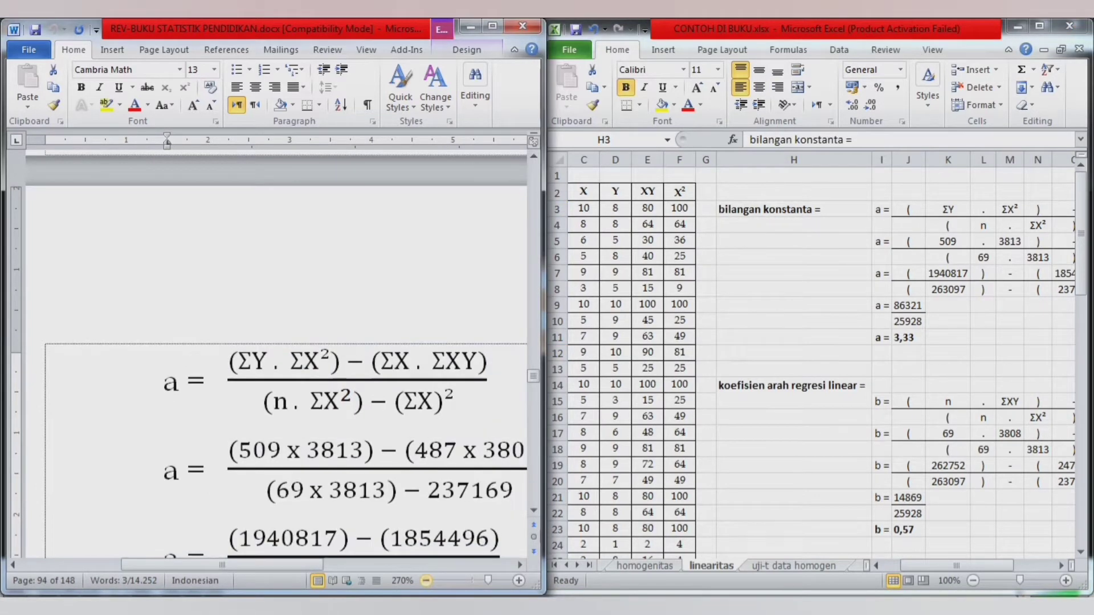
left_click(427, 581)
left_click(427, 581)
left_click(426, 581)
left_click(426, 581)
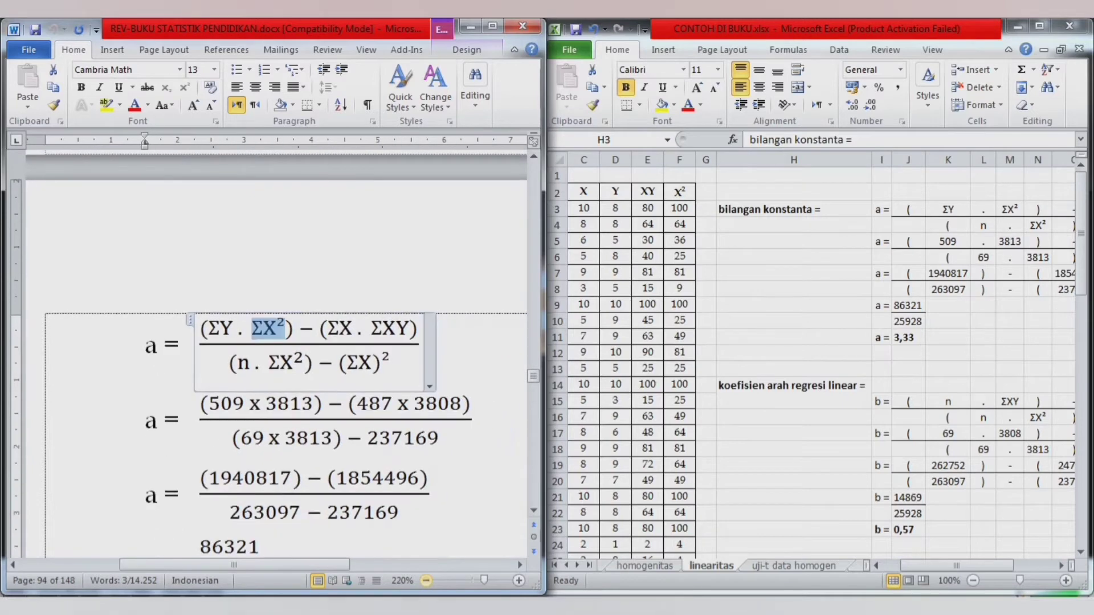
Step: Compare the symbol row of the constant a formula with its substituted values in row 5, ending on the ΣY value in K5
left_click(794, 209)
left_click(882, 193)
key("ctrl+Down")
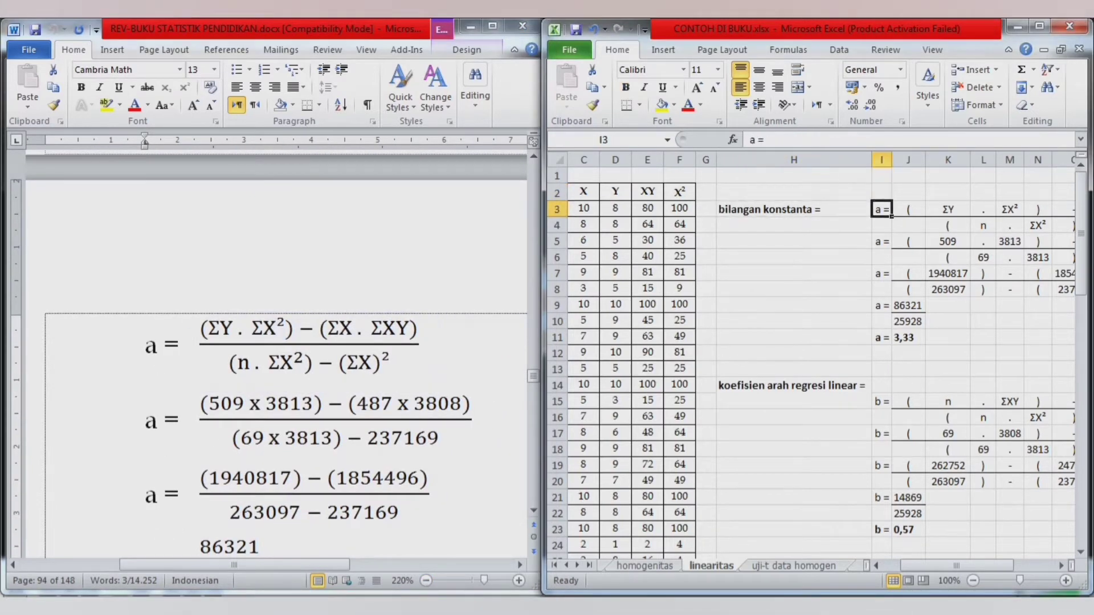
key("ctrl+Right")
key("ctrl+Down")
key("ctrl+Left")
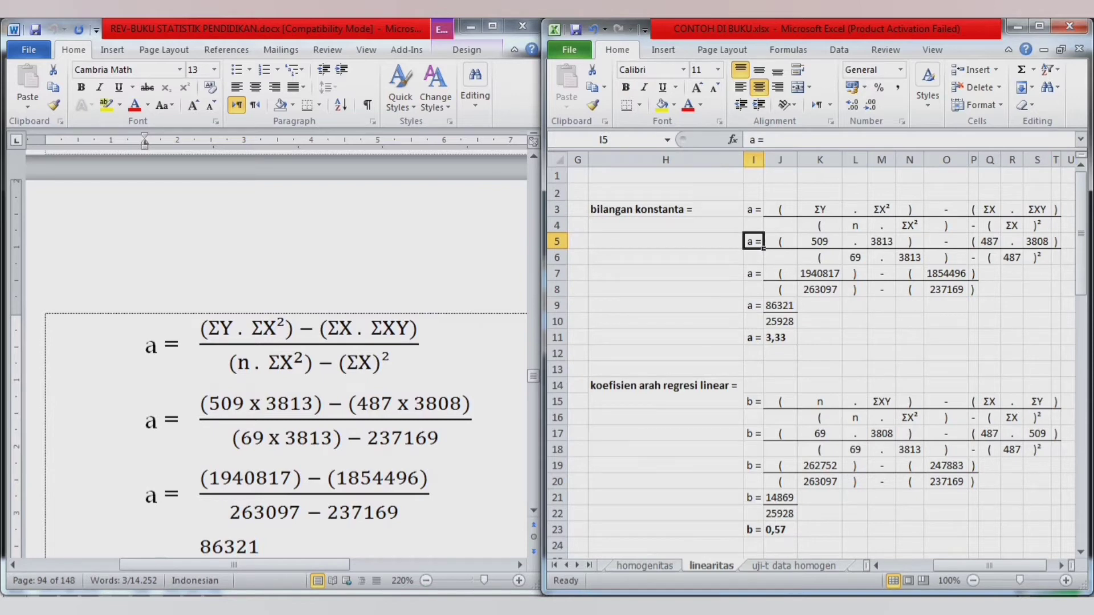
key("Right")
key("Right")
key("Up")
key("Up")
key("Down")
key("Down")
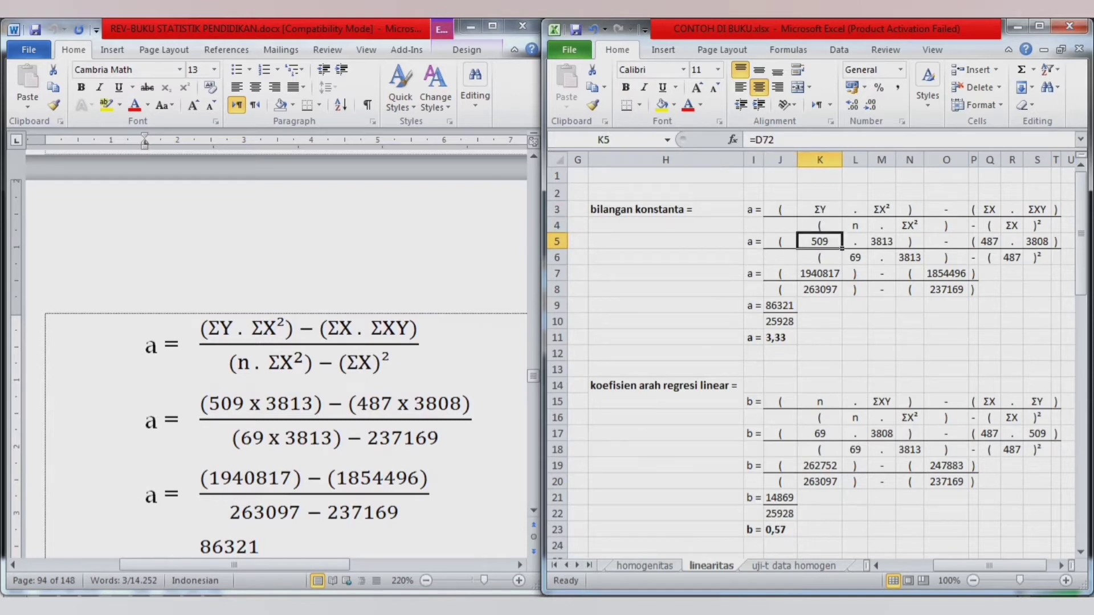
Step: Re-enter the ΣY value in K5 as a reference to the Y total, =D72
type("=")
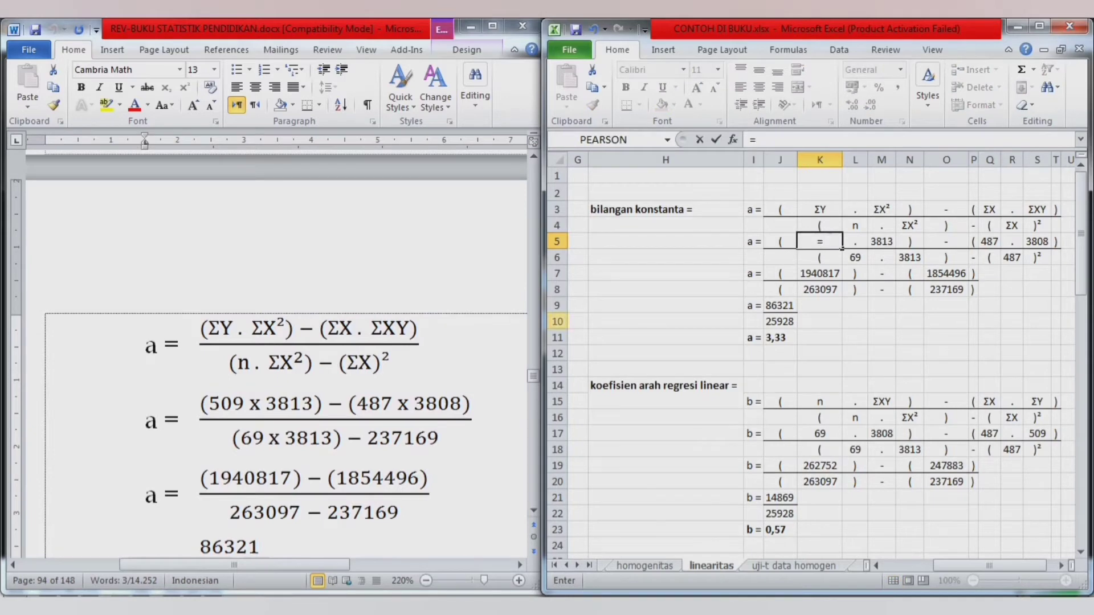
left_click(666, 305)
key("Left")
key("Left")
key("Left")
key("Left")
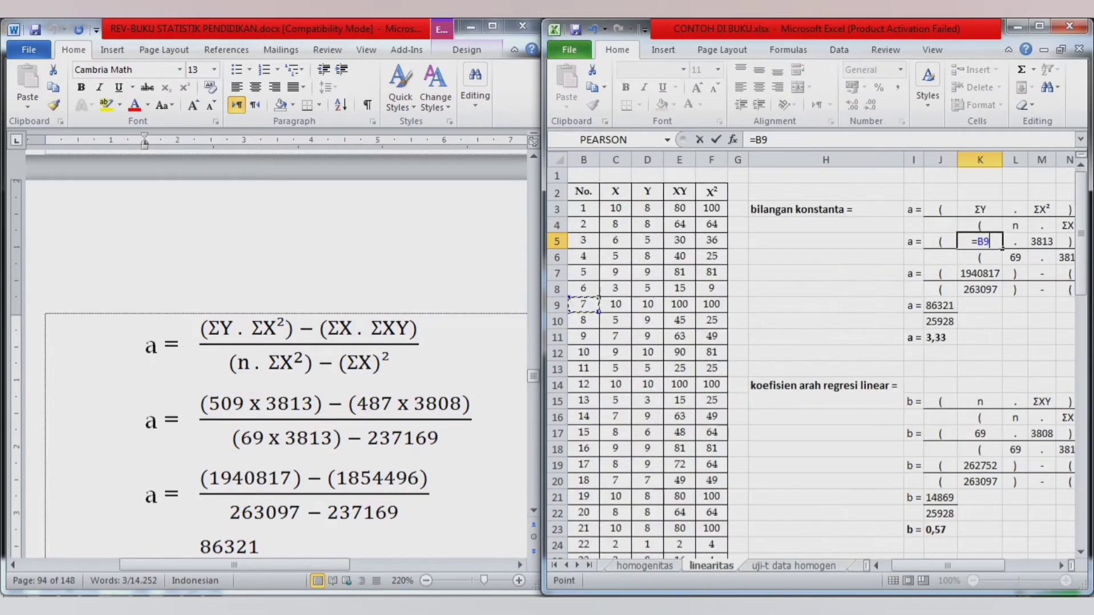
key("ctrl+Up")
key("ctrl+Down")
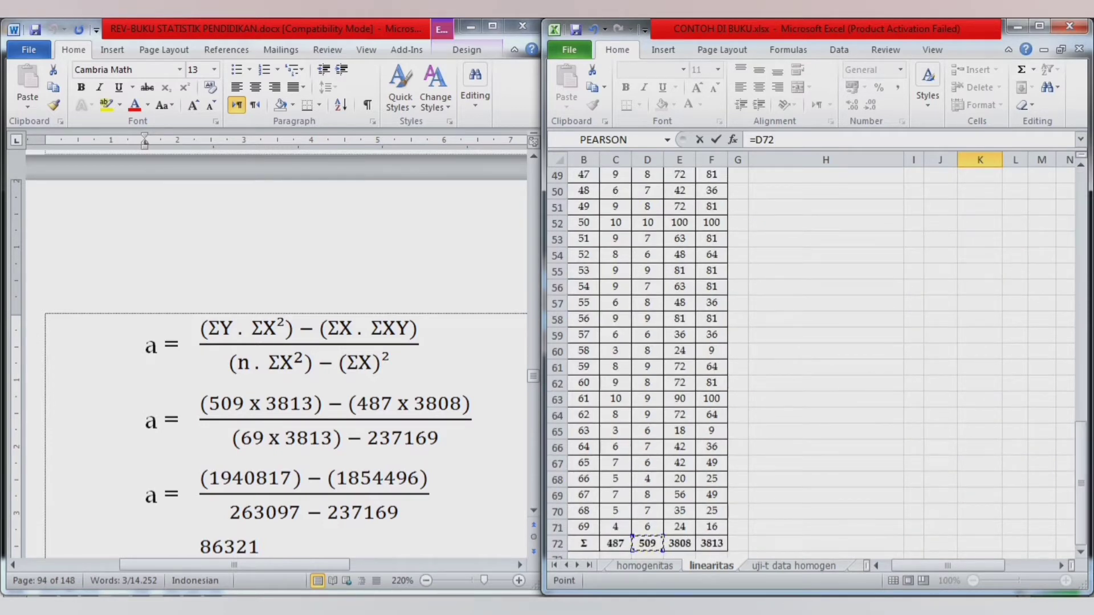
key("ctrl+Return")
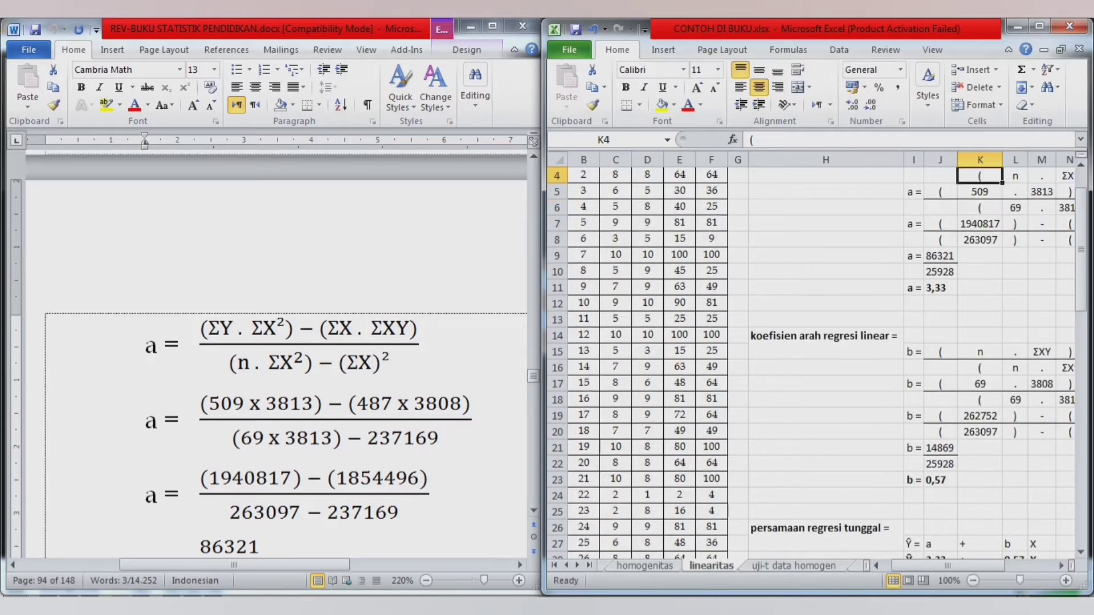
Step: Compare the ΣX² symbol in M3 with the rows below it in the constant a formula
key("Right")
key("Right")
key("Up")
key("Up")
key("Up")
key("Down")
key("Down")
key("Down")
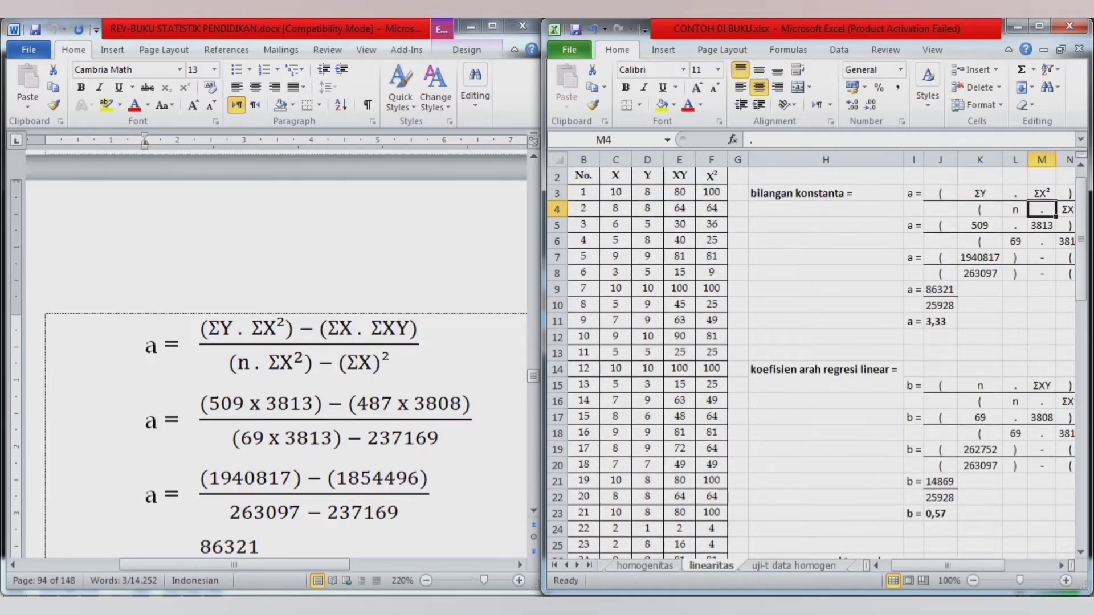
Step: Trace the ΣX² term to the X² column of the data table, from its header in F2 to the total row
key("Left")
key("Left")
key("Left")
key("Left")
key("Left")
key("Left")
key("Left")
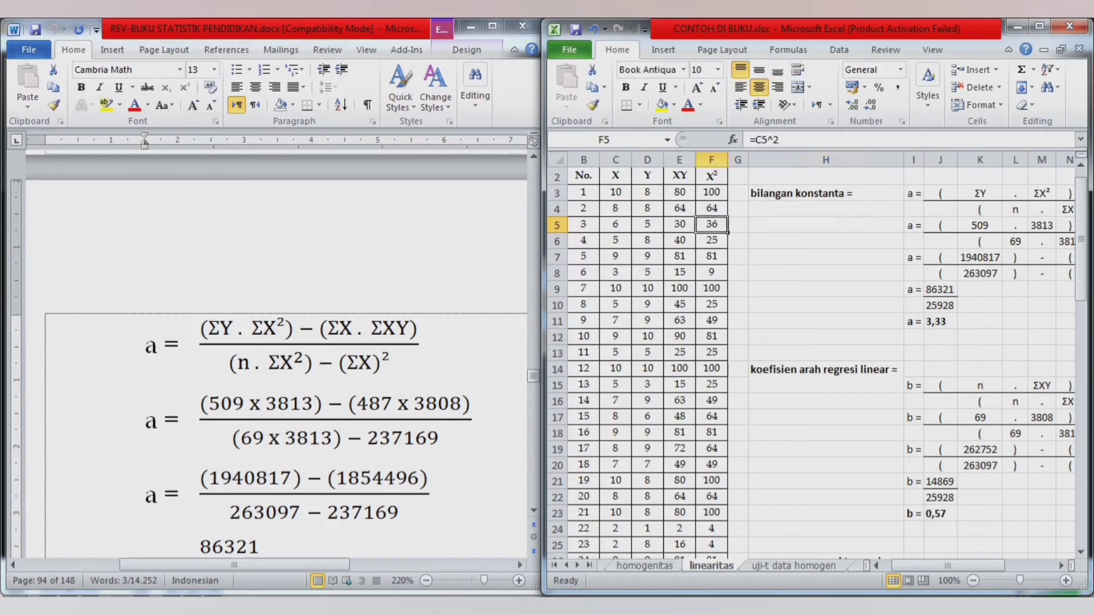
key("Up")
key("Up")
key("Up")
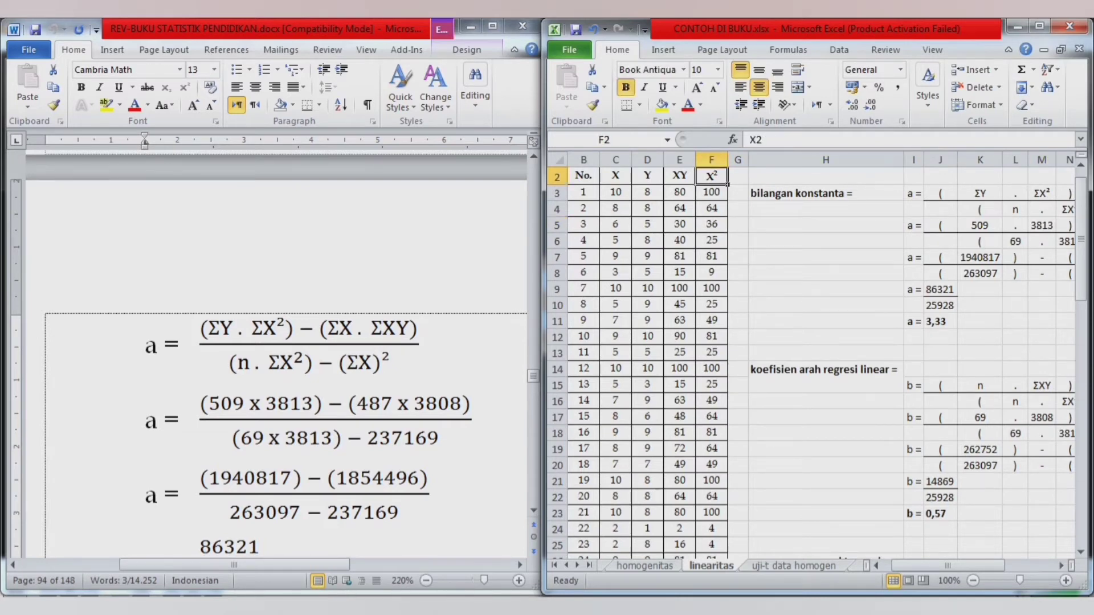
key("ctrl+Down")
key("Right")
key("Right")
key("Right")
key("Right")
key("Right")
key("Right")
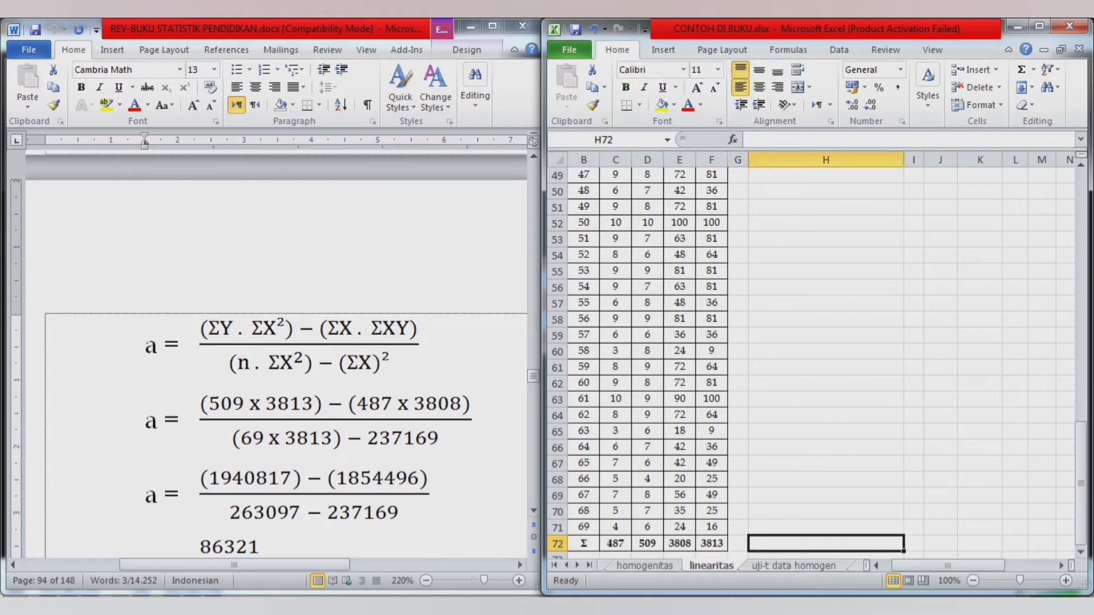
Step: Return to the constant a calculation and inspect the reference behind the ΣX² value in M5
key("ctrl+Up")
key("ctrl+Up")
key("ctrl+Up")
key("ctrl+Up")
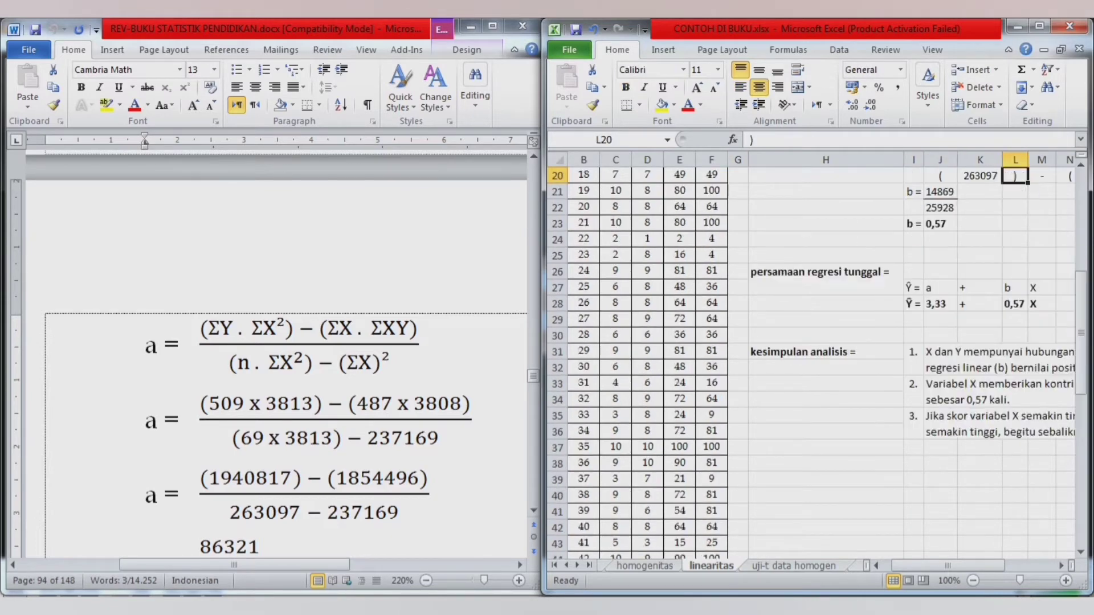
key("Right")
key("Up")
key("Up")
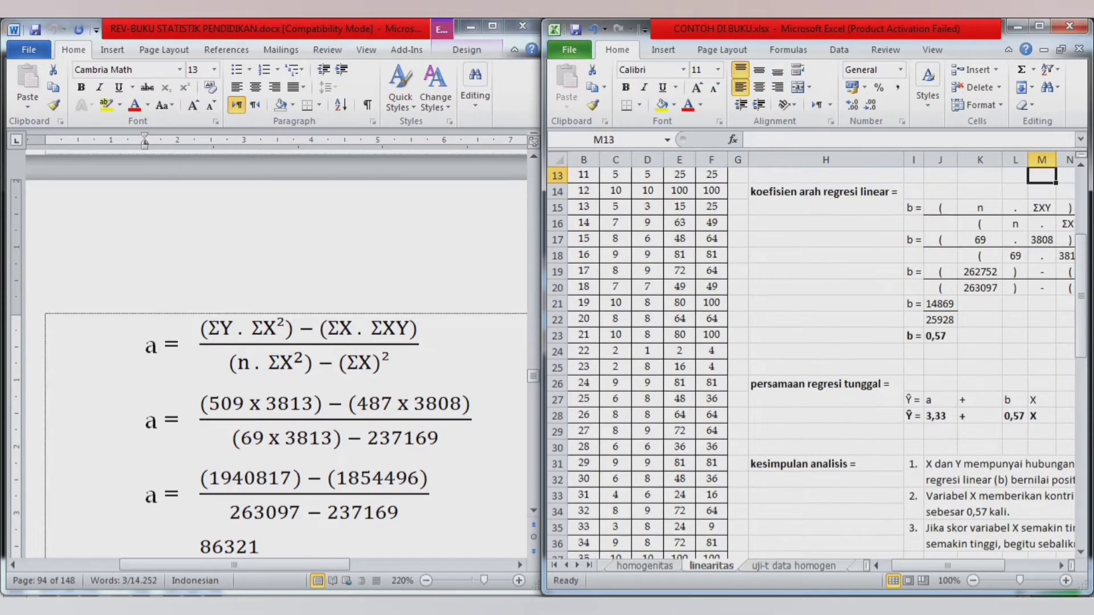
key("Down")
key("Down")
key("Down")
key("Up")
key("Up")
key("ctrl+Up")
key("ctrl+Up")
key("ctrl+Up")
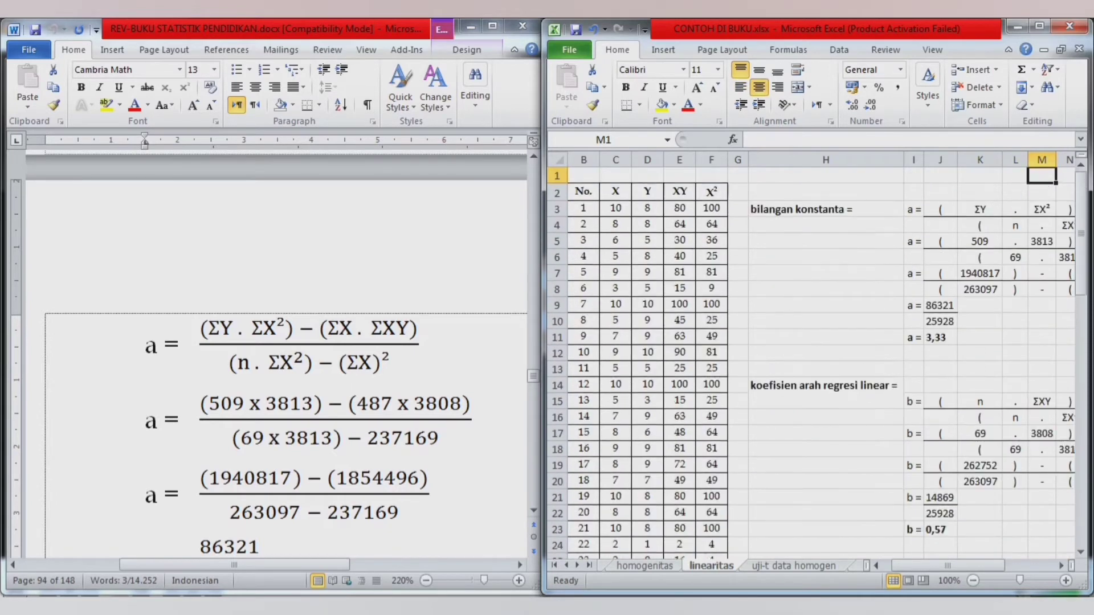
key("Down")
key("Down")
key("Down")
key("Down")
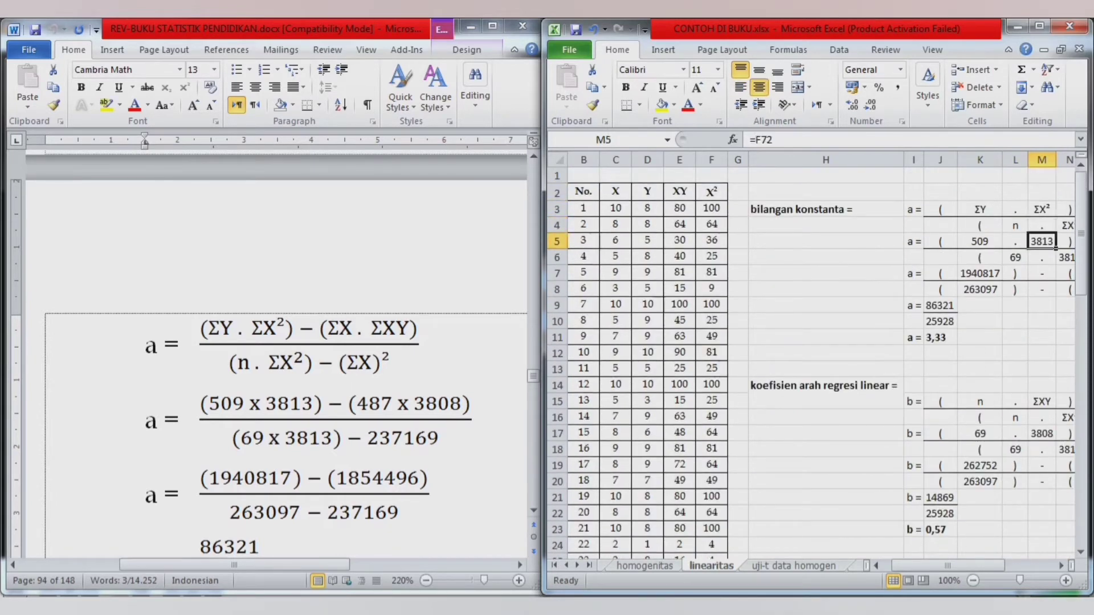
Step: Re-enter the ΣX value in Q5 as a reference to the X total, =C72
key("Right")
key("Right")
key("Right")
key("Right")
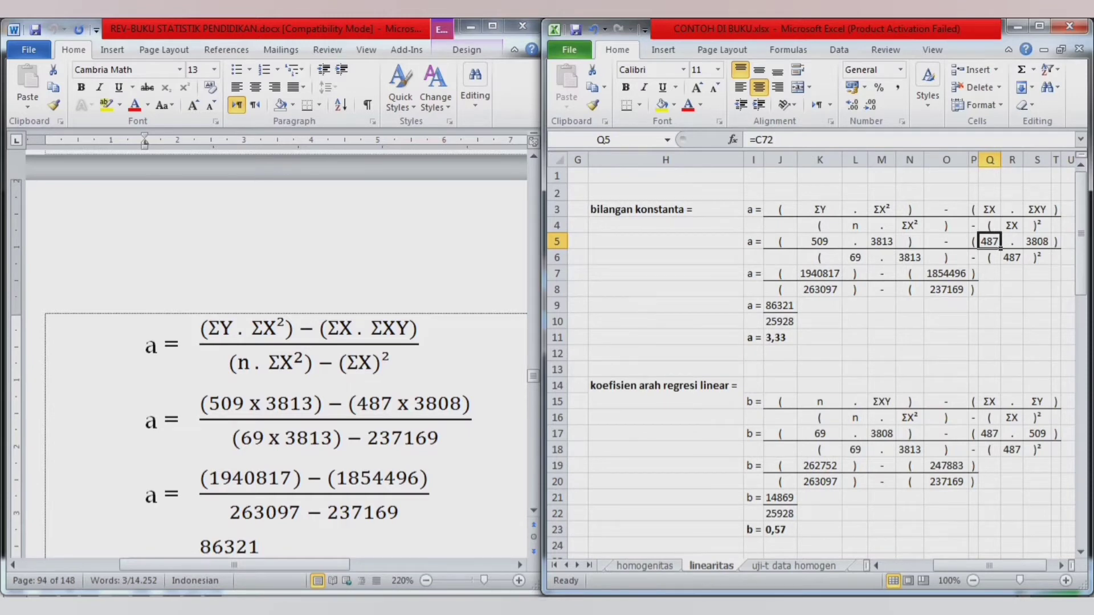
type("=")
key("Left")
key("Left")
key("Left")
key("Left")
key("Left")
key("Left")
key("Left")
key("Left")
key("Left")
key("Left")
key("Left")
key("Left")
key("Left")
key("Left")
key("Left")
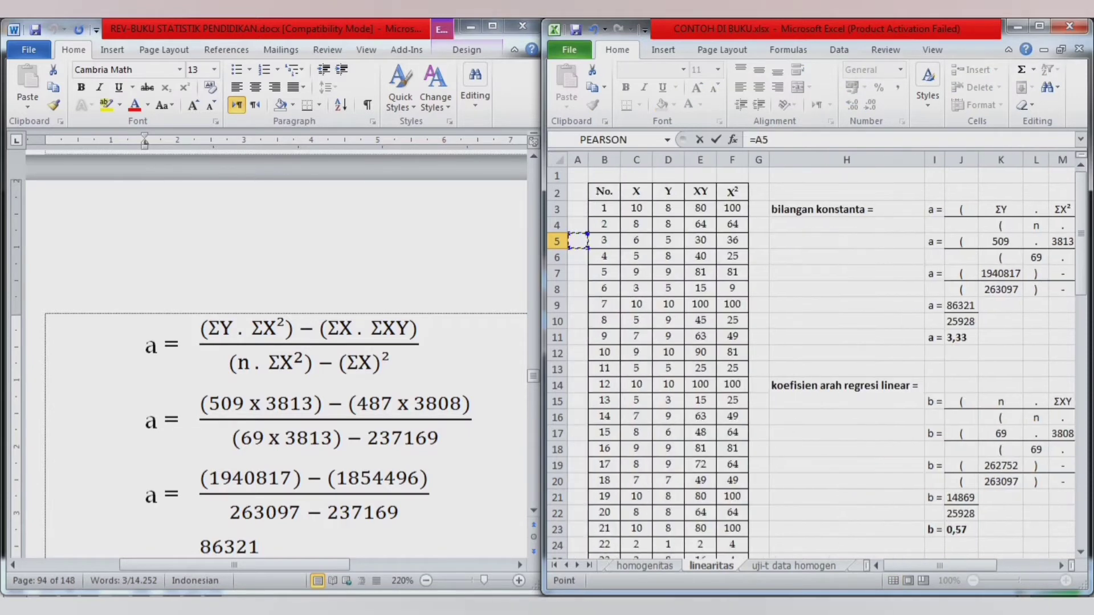
key("Right")
key("Up")
key("Up")
key("Up")
key("ctrl+Down")
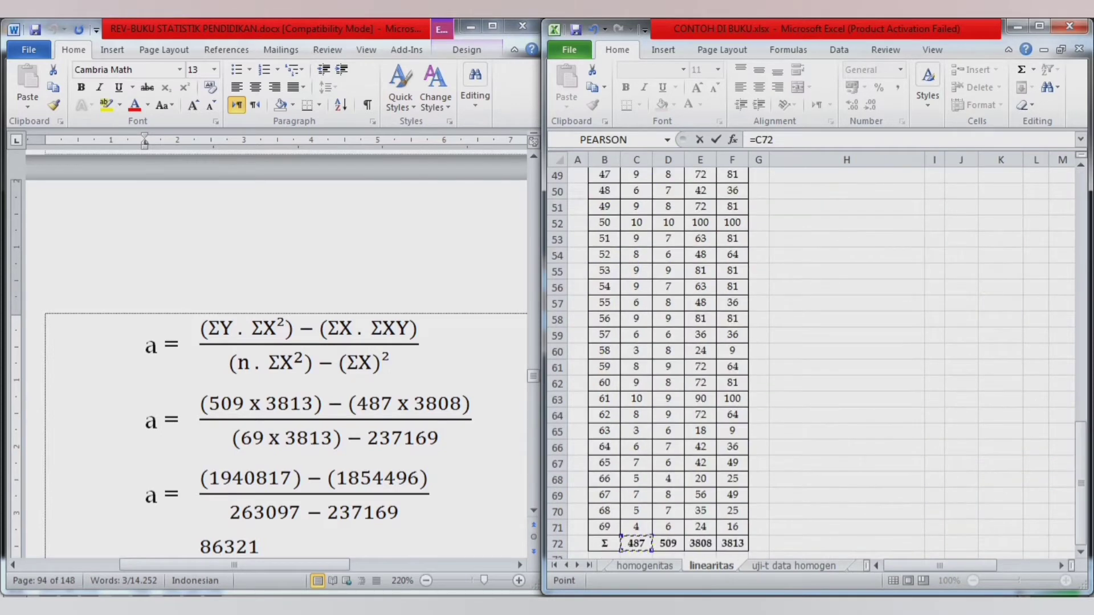
key("Return")
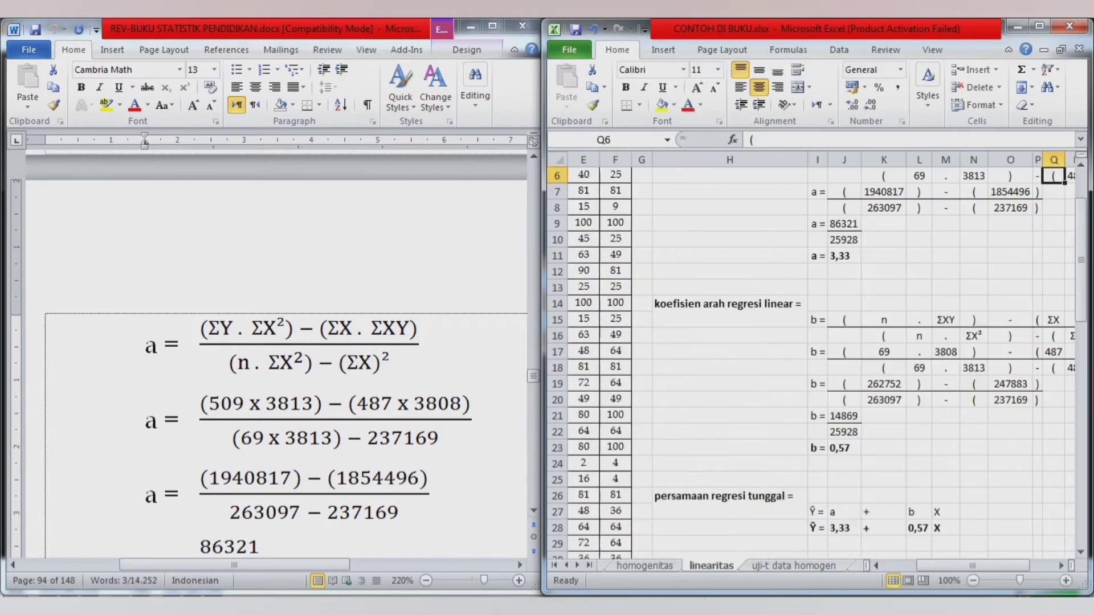
Step: Re-enter the ΣXY value in S5 as a reference to the XY total, =E72, and check it against its symbol in S3
key("Up")
key("Right")
key("Right")
key("Up")
key("Up")
key("Up")
key("Down")
key("Down")
key("Down")
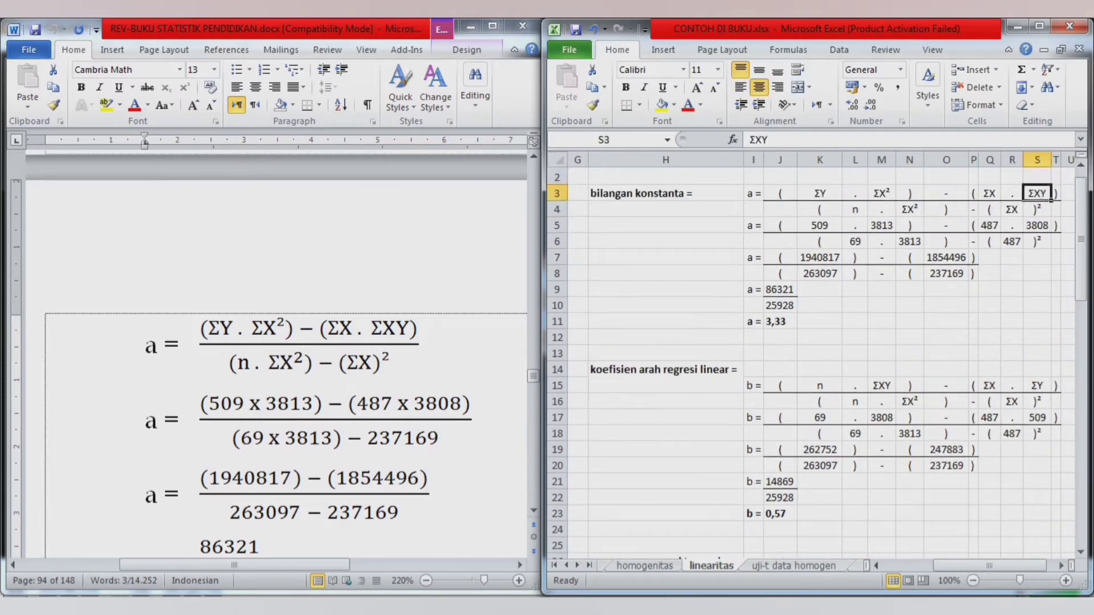
type("=")
key("Left")
key("Left")
key("Left")
key("Left")
key("Left")
key("Left")
key("Left")
key("Left")
key("Left")
key("Left")
key("Left")
key("Left")
key("Left")
key("Left")
key("Left")
key("Left")
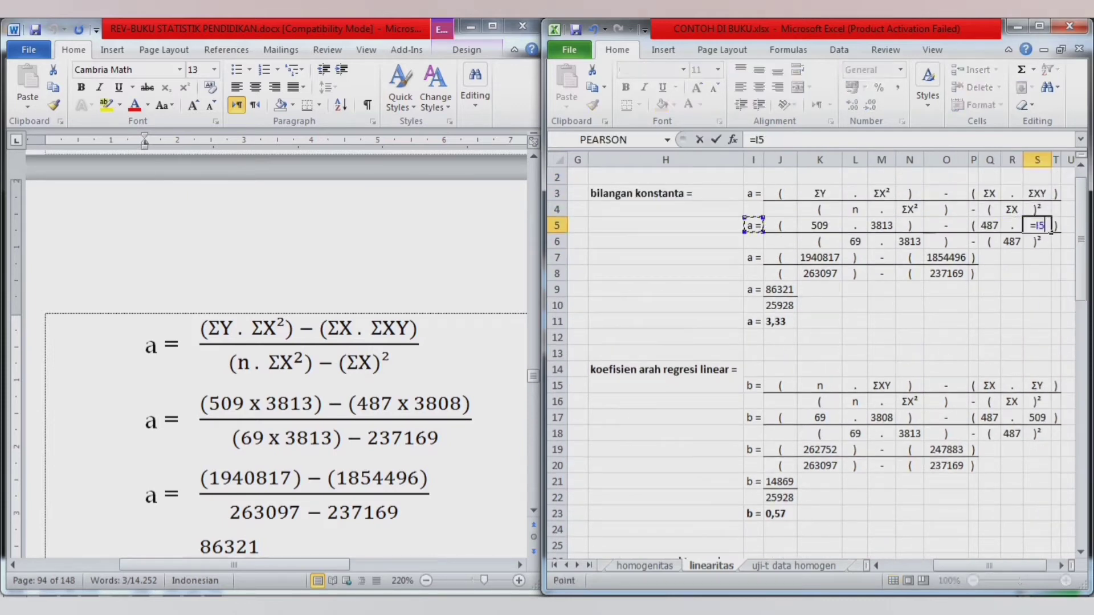
key("Right")
key("Up")
key("Up")
key("Up")
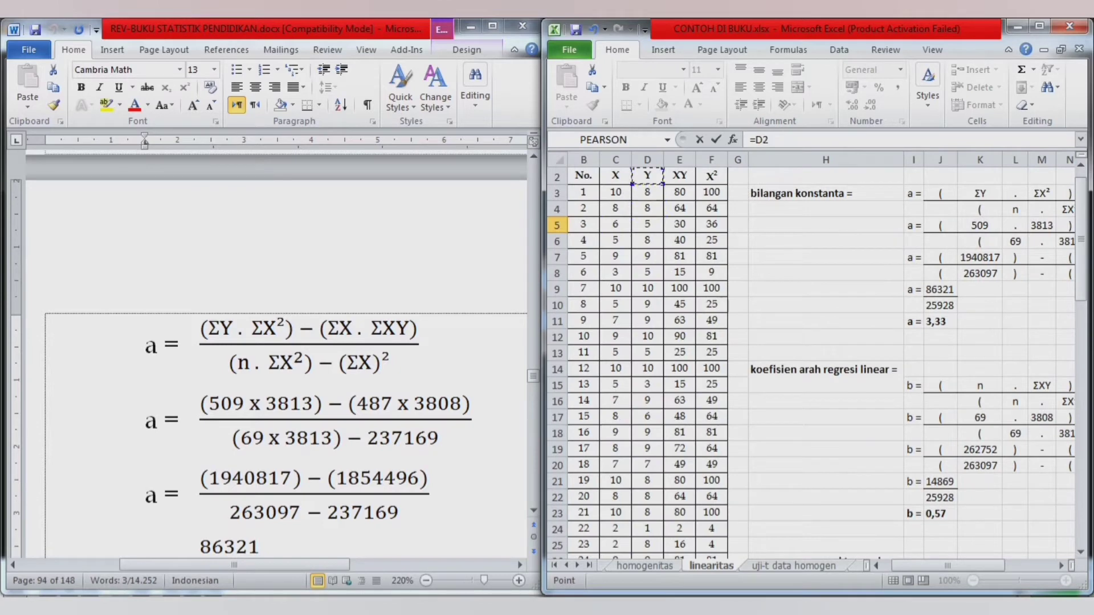
key("Right")
key("ctrl+Down")
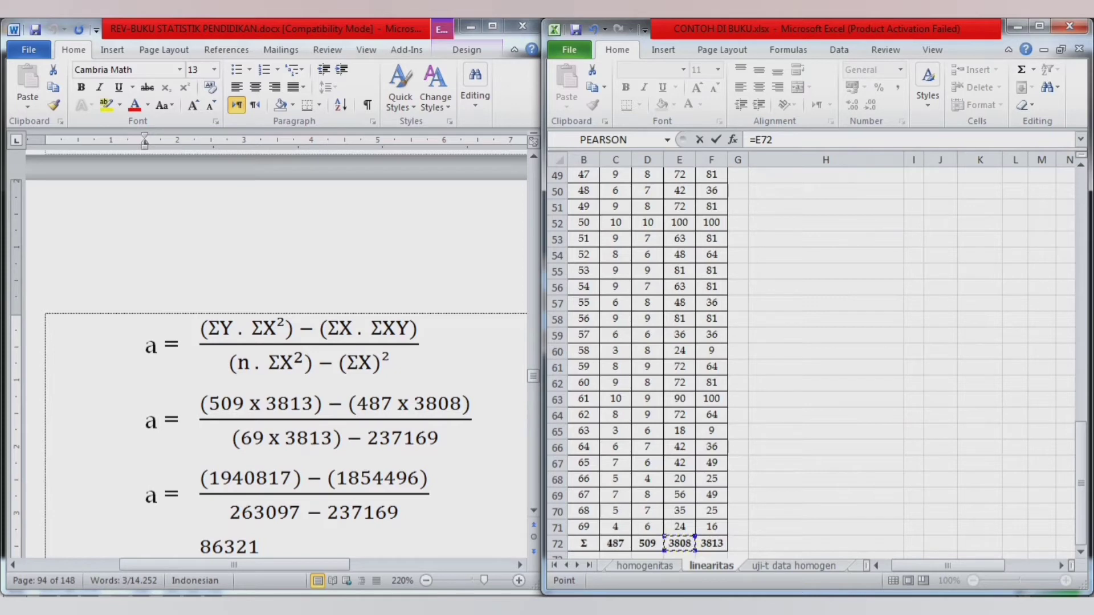
key("Return")
key("Up")
key("Up")
key("Up")
key("Down")
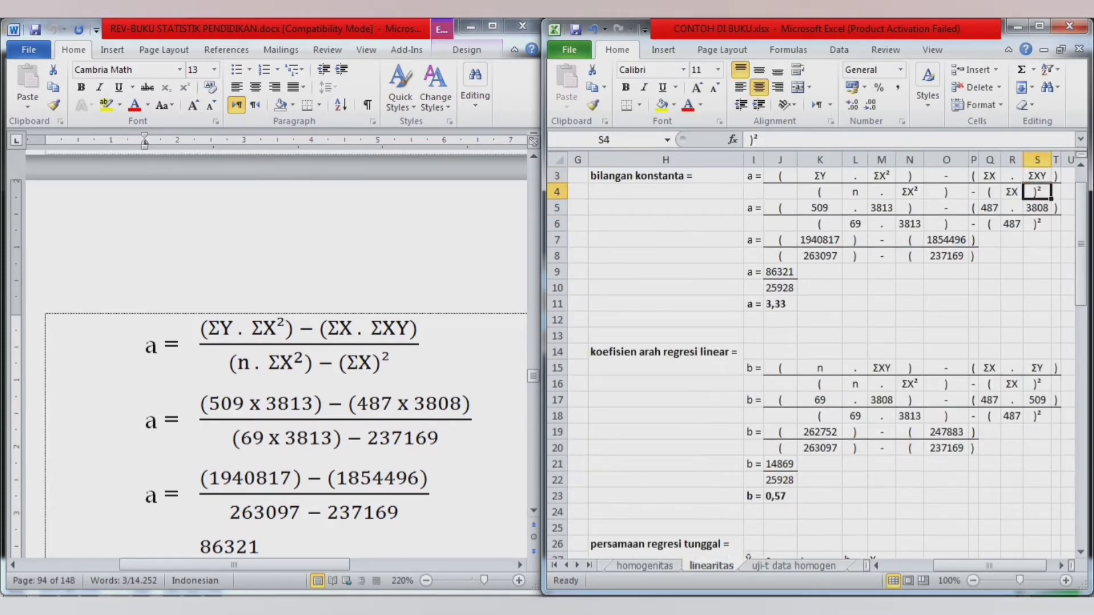
key("Down")
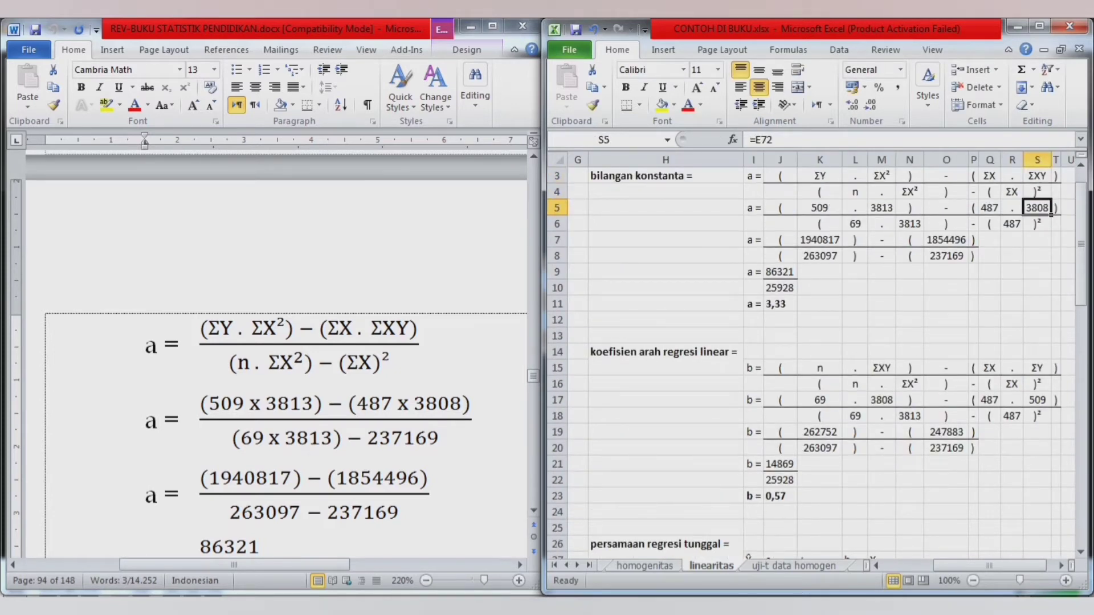
Step: Re-enter the n value in L6 as a reference to the last number in the No. column, =B71
left_click(856, 208)
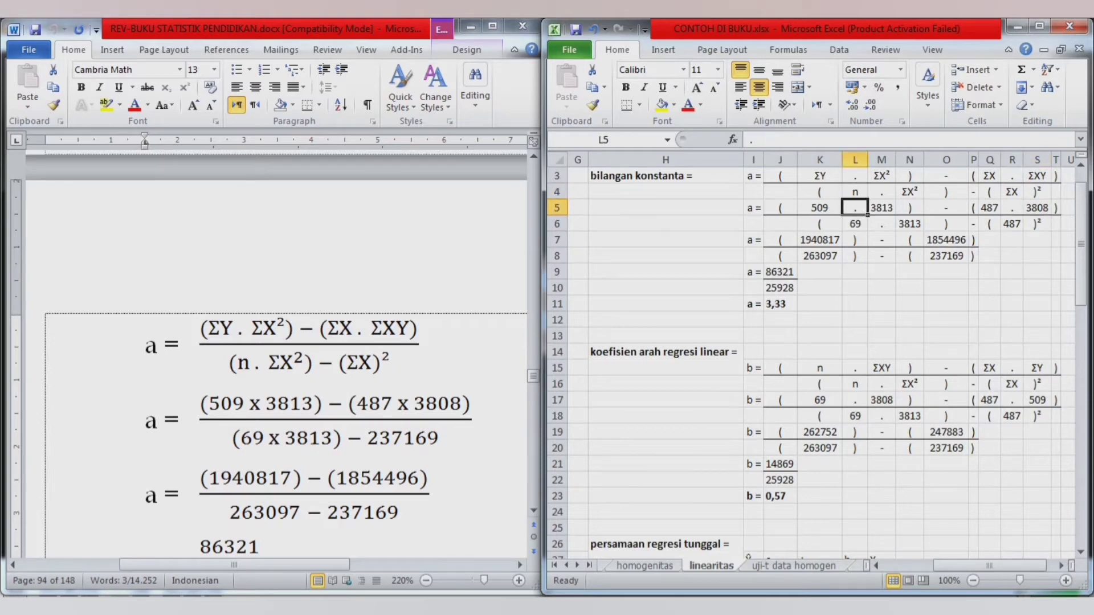
key("Down")
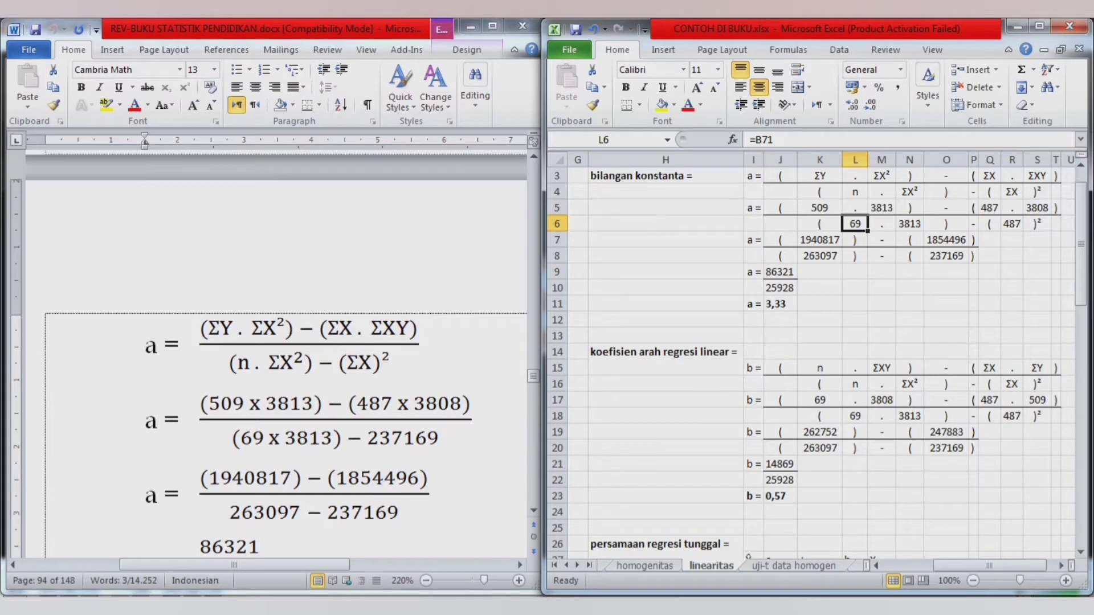
type("=")
key("Left")
key("Left")
key("Left")
key("Left")
key("Left")
key("Left")
key("Left")
key("Left")
key("Left")
key("Left")
key("Up")
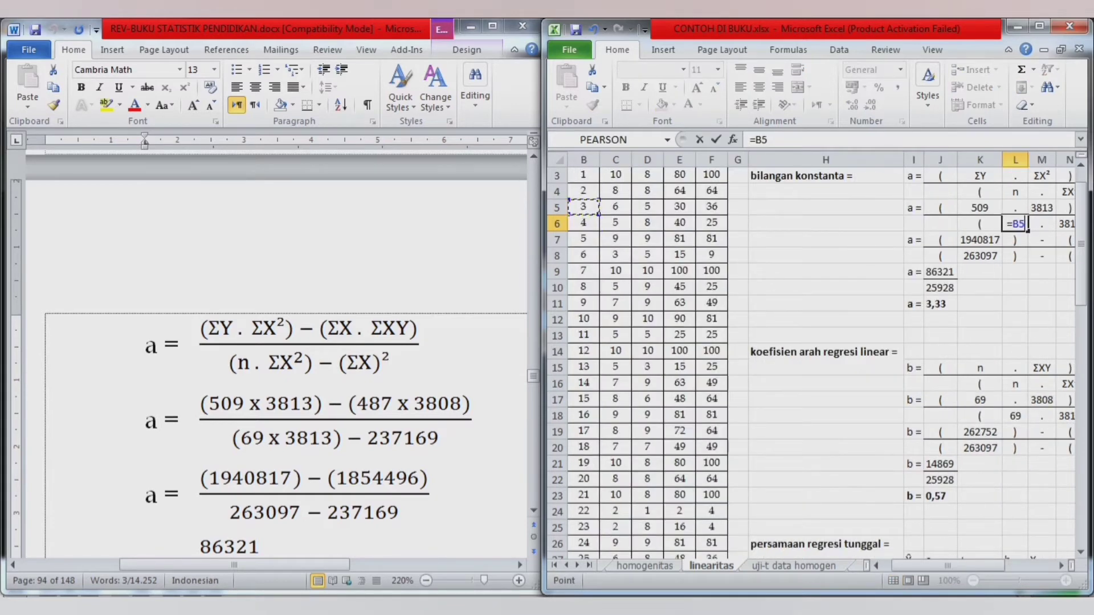
key("ctrl+Down")
key("Up")
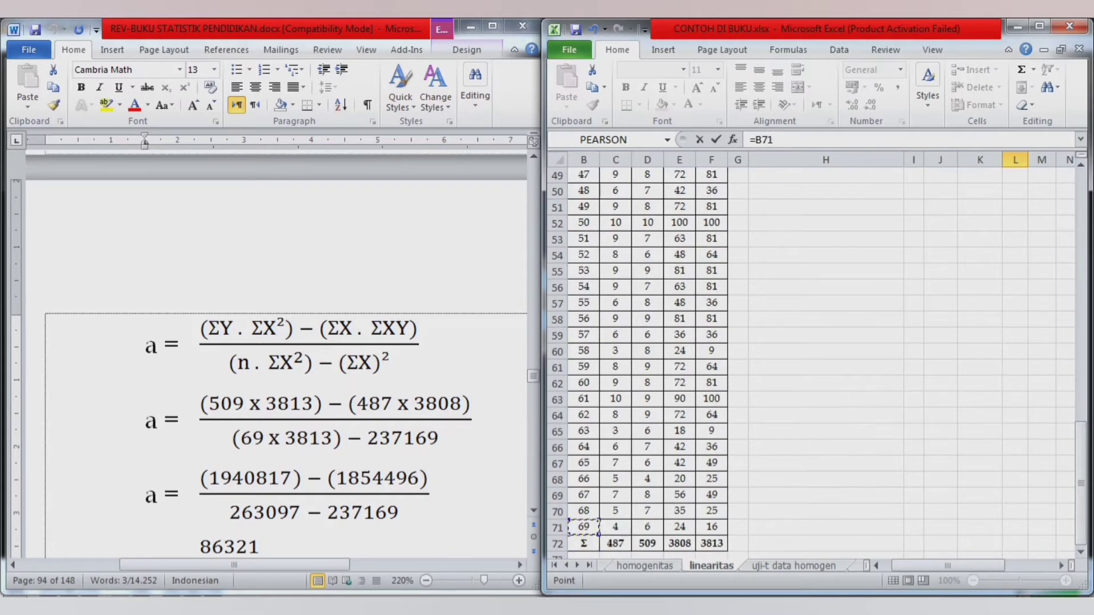
key("Return")
Step: Re-enter the ΣX² value of the denominator in N6 as a reference to the numerator's ΣX² value, =M5
key("Up")
key("Up")
key("Down")
key("Right")
key("Right")
key("Up")
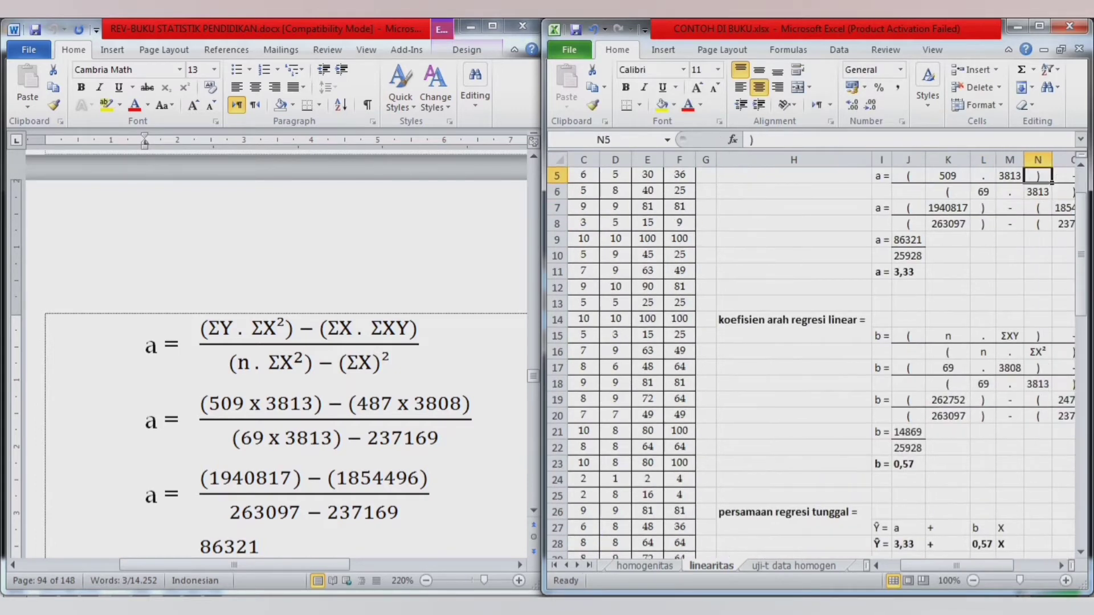
key("Up")
key("Up")
key("Up")
key("Down")
key("Down")
key("Down")
key("Down")
key("Down")
key("Right")
key("Right")
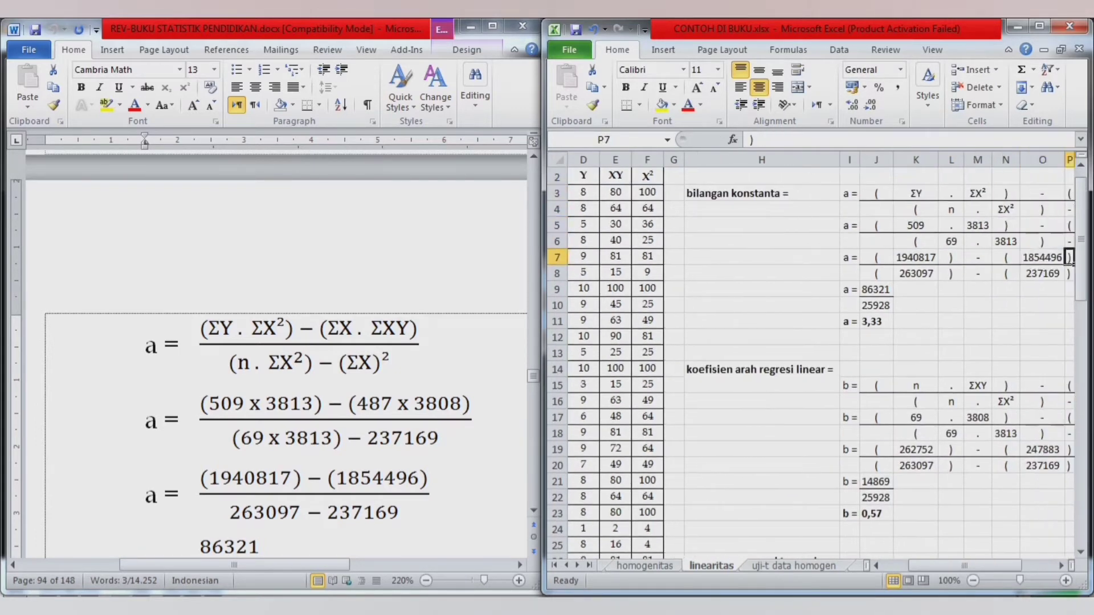
key("Up")
key("Left")
key("Left")
type("=")
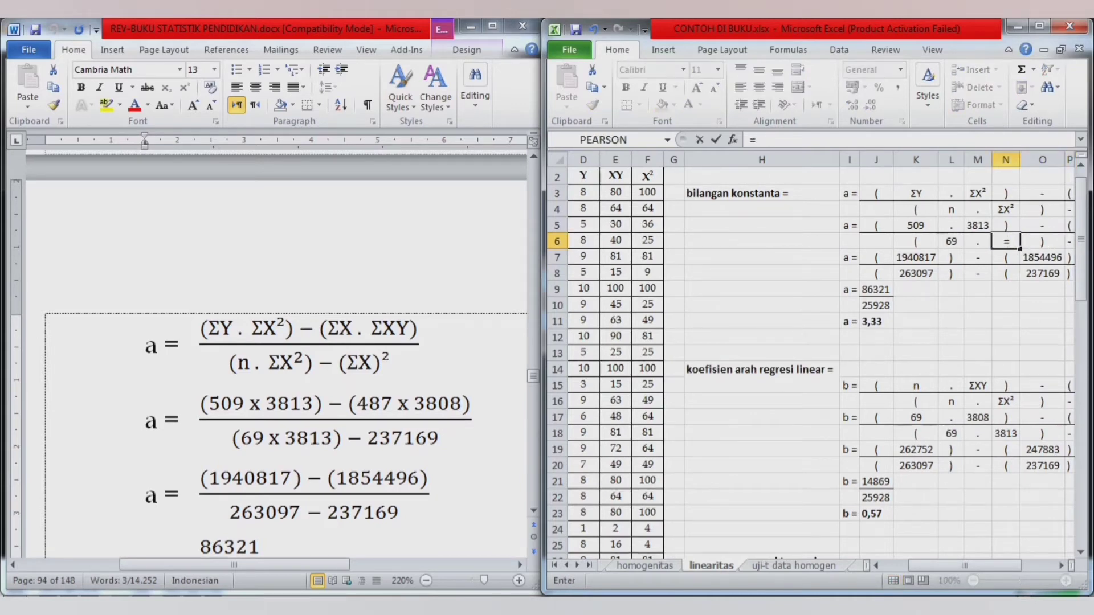
key("Up")
key("Left")
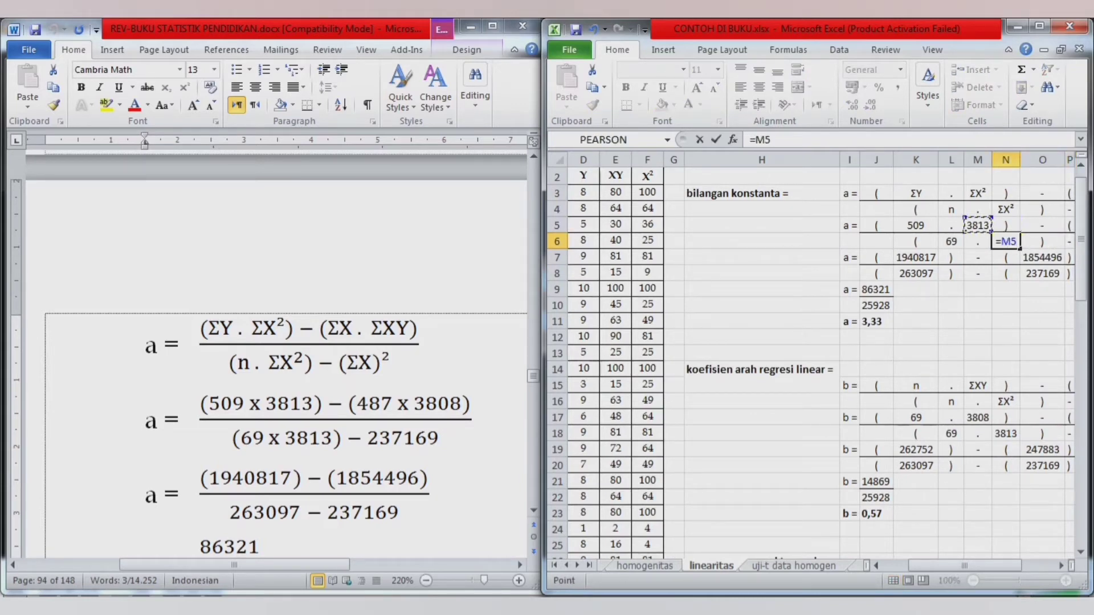
key("Return")
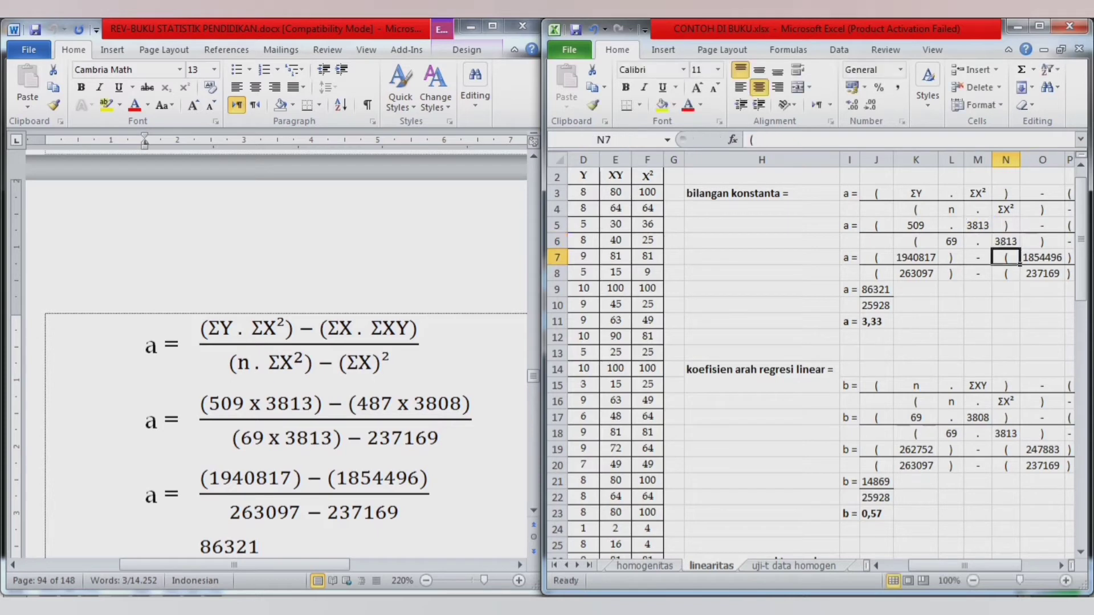
Step: Inspect the reference behind the squared ΣX value in R6 of the constant a denominator
key("Up")
key("Right")
key("Right")
key("Right")
key("Right")
key("Right")
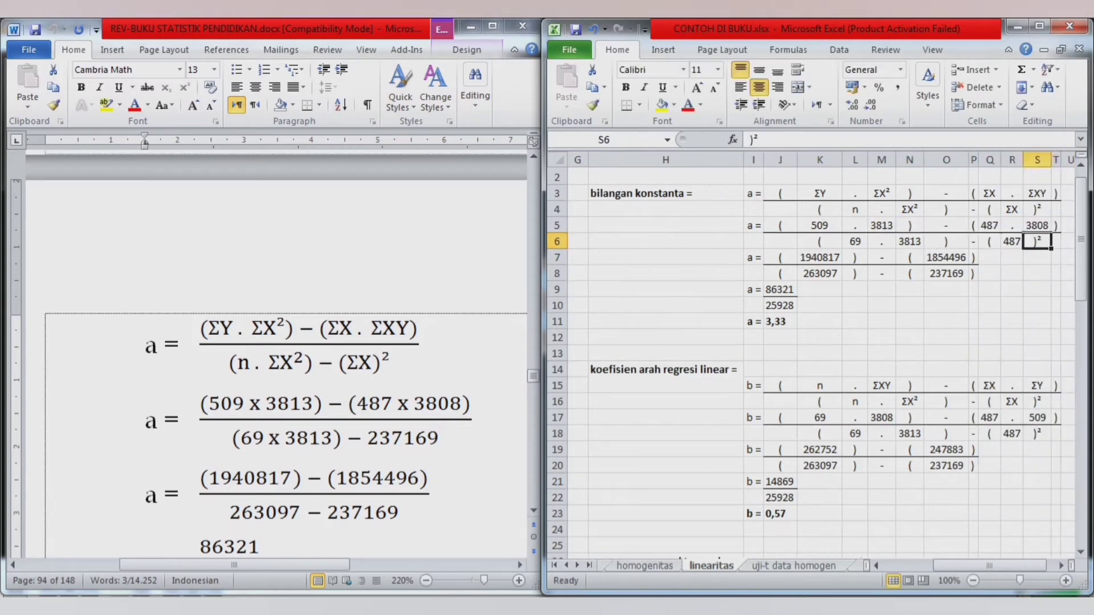
key("Left")
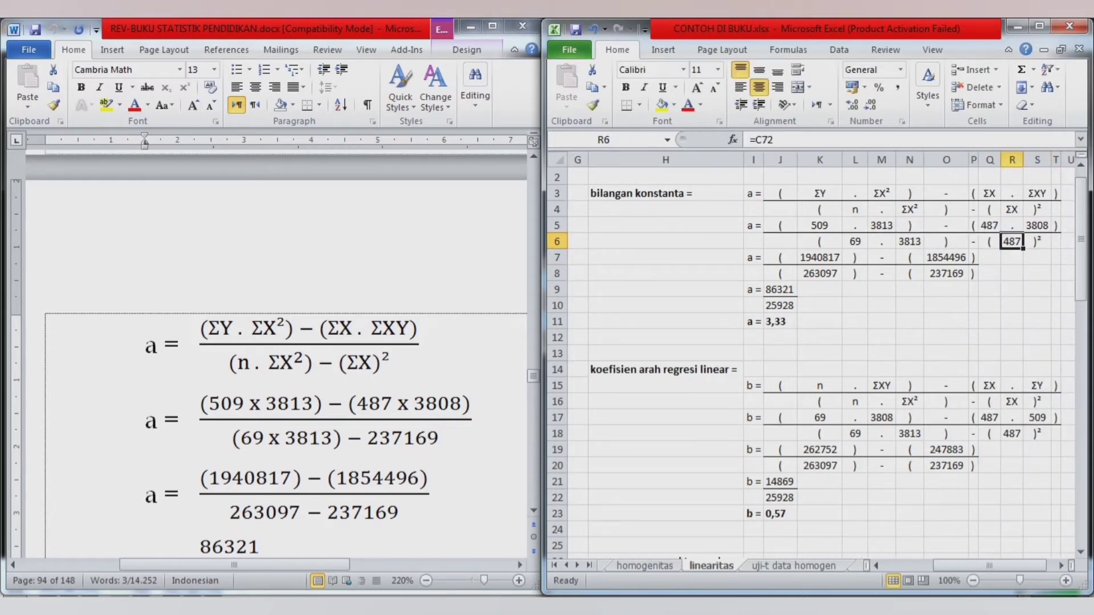
key("Left")
key("Left")
key("Left")
key("Left")
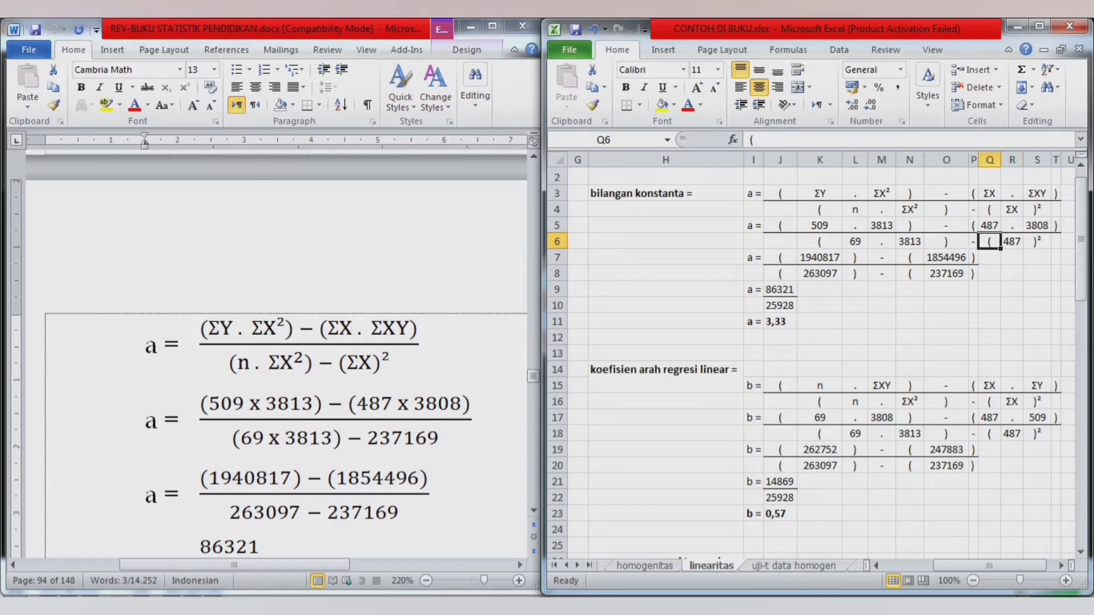
Step: Examine the X² column of the data table from its heading down to its total in F72
key("Left")
key("Left")
key("Left")
key("Left")
key("Left")
key("Left")
key("Left")
key("Left")
key("Up")
key("Up")
key("Up")
key("Up")
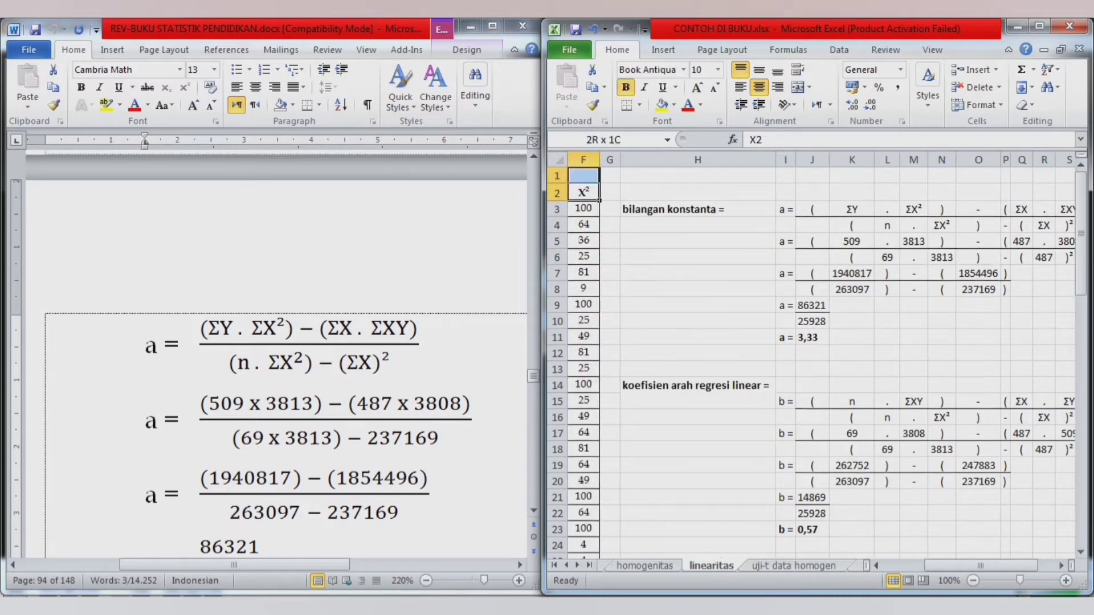
key("ctrl+Down")
key("ctrl+shift+Up")
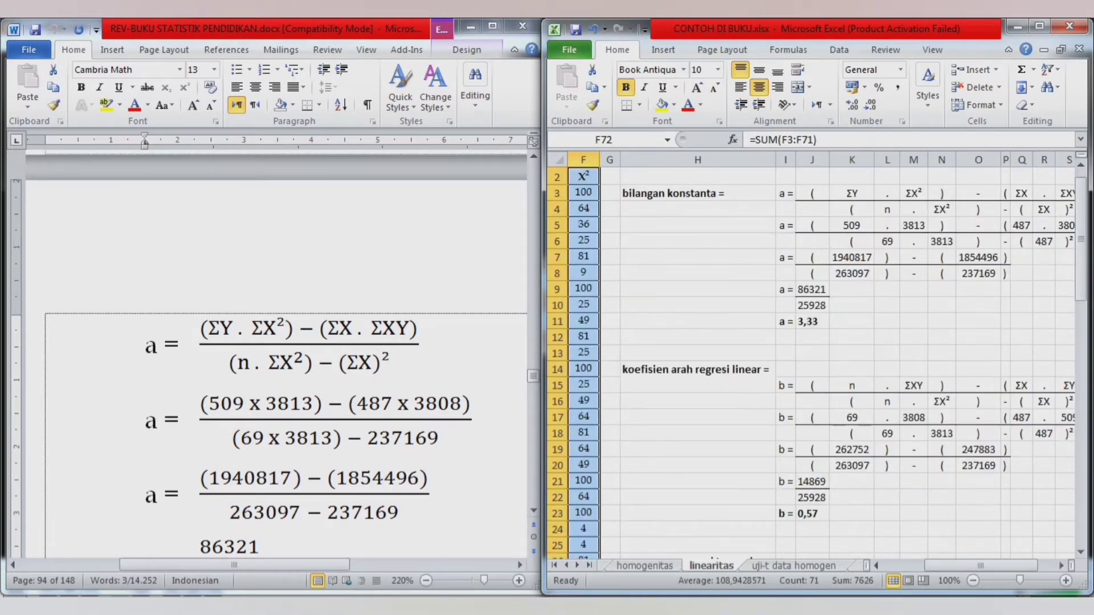
Step: Examine the X column from its heading down and inspect the sum formula of its total in C72
key("Left")
key("Left")
key("ctrl+Up")
key("Left")
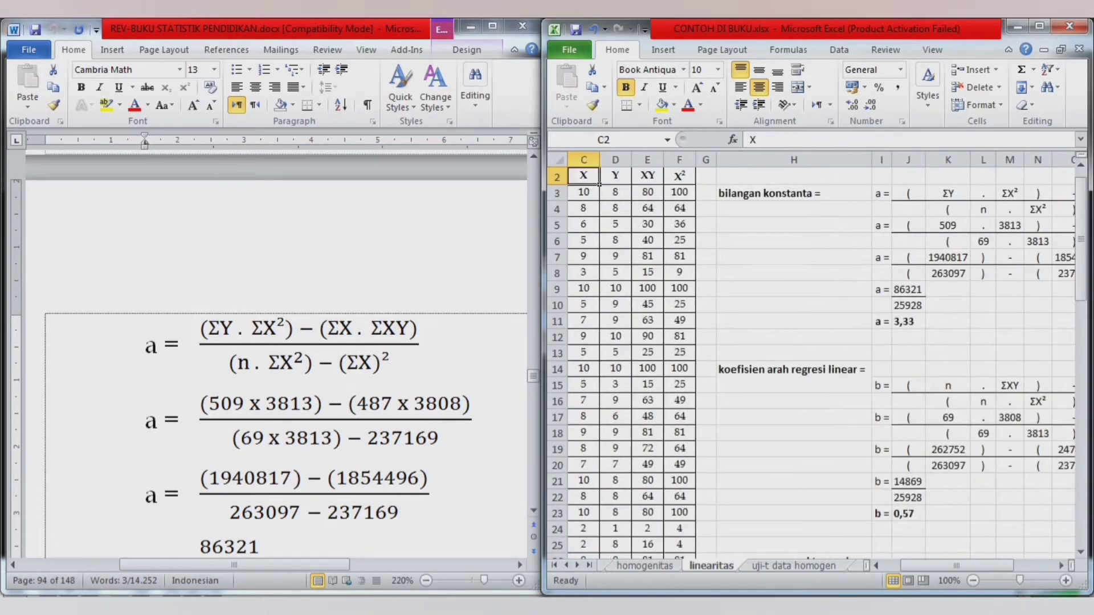
key("ctrl+shift+Down")
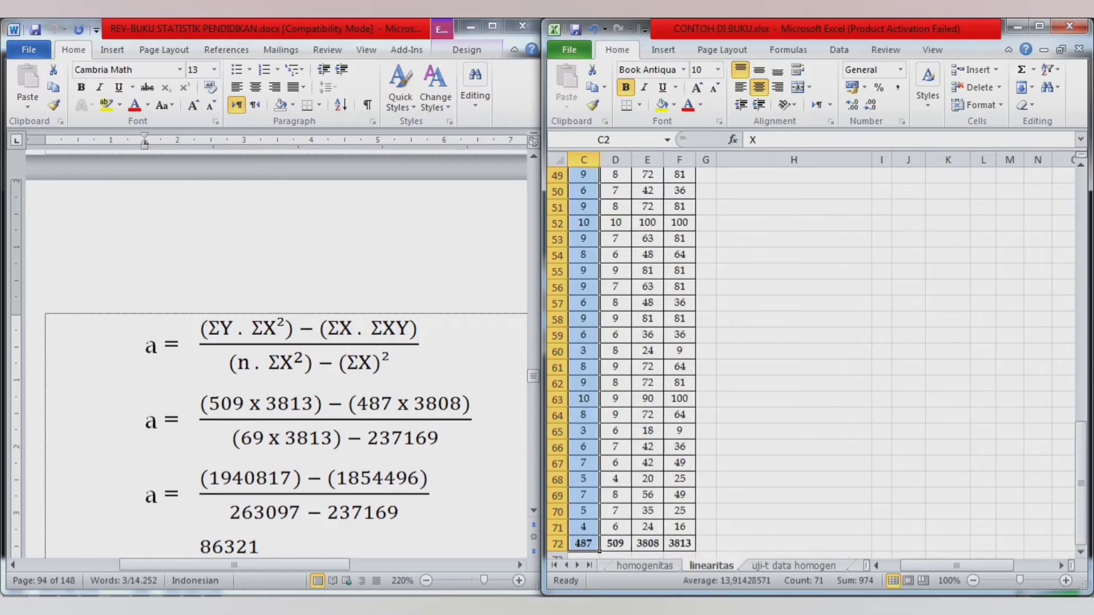
key("ctrl+Down")
key("Left")
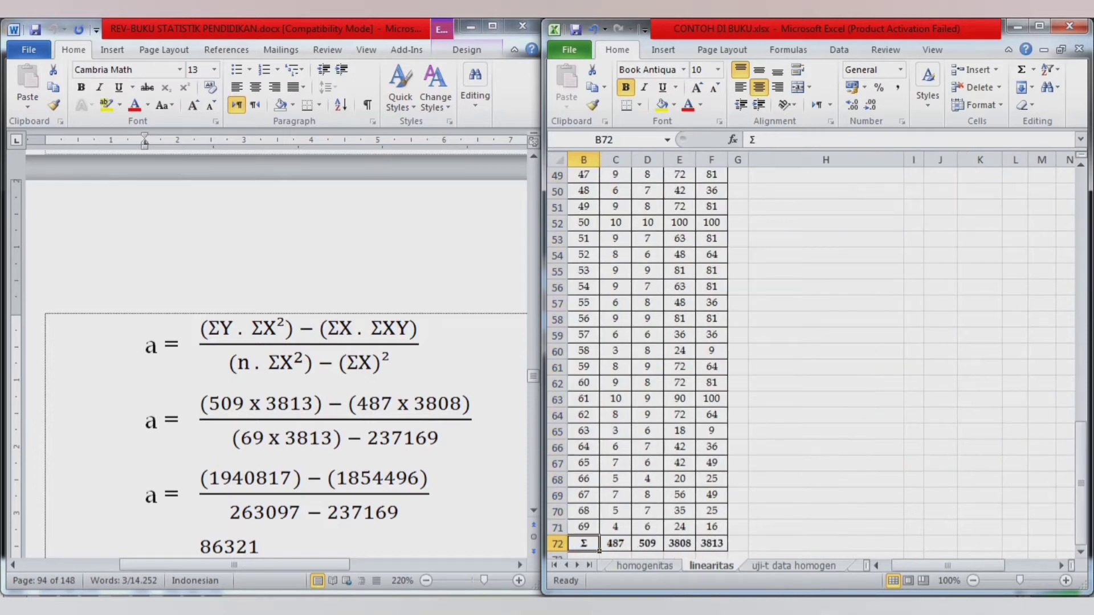
key("Right")
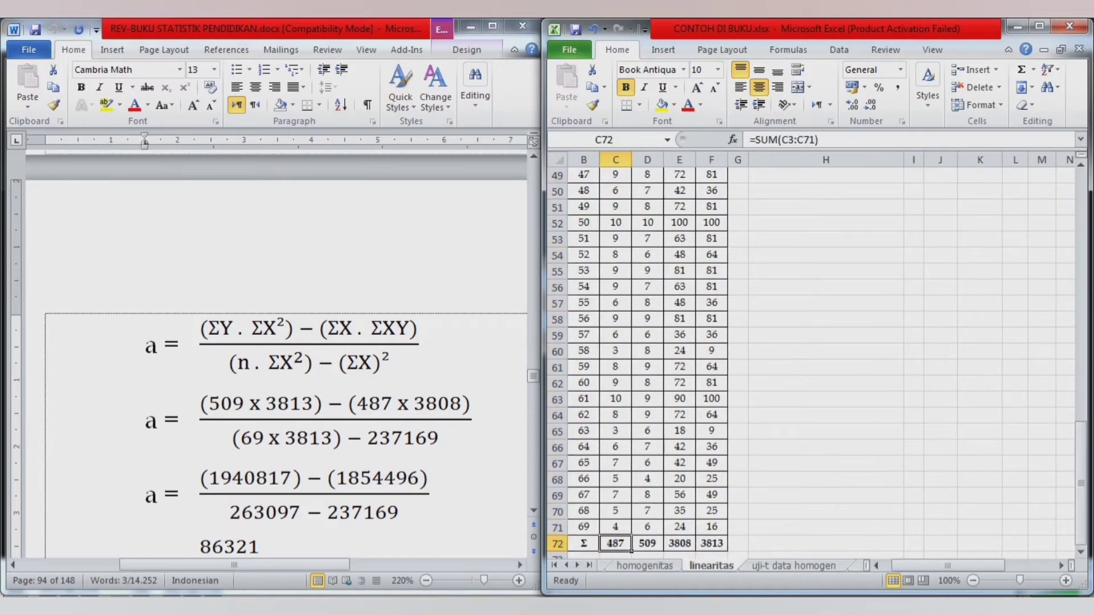
Step: Try squaring the X total in F73, below the table, with =C72^2
key("Down")
key("Right")
key("Right")
key("Right")
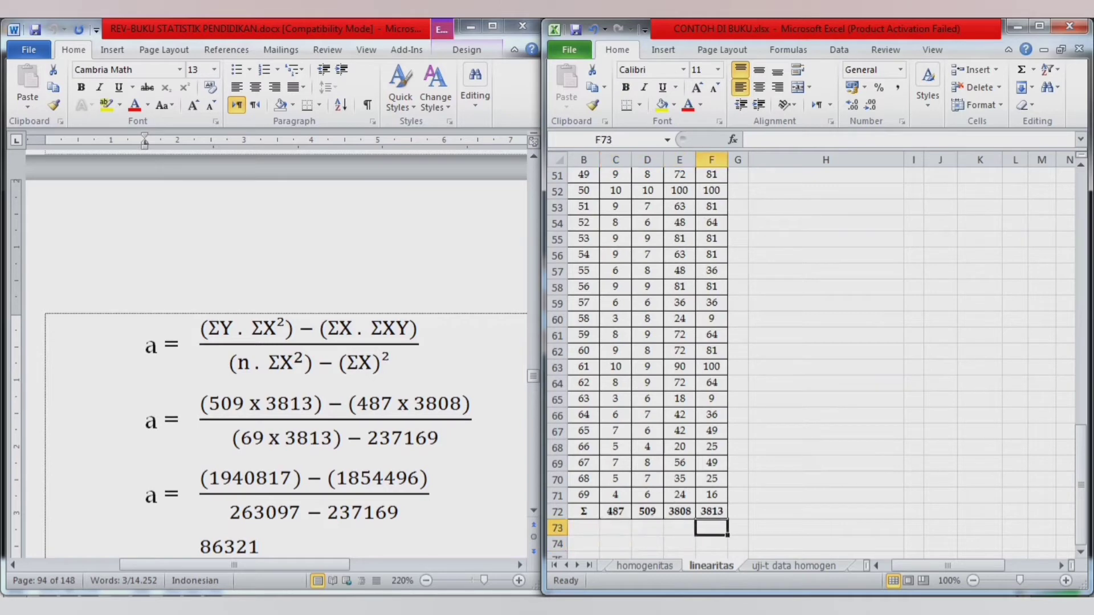
type("=")
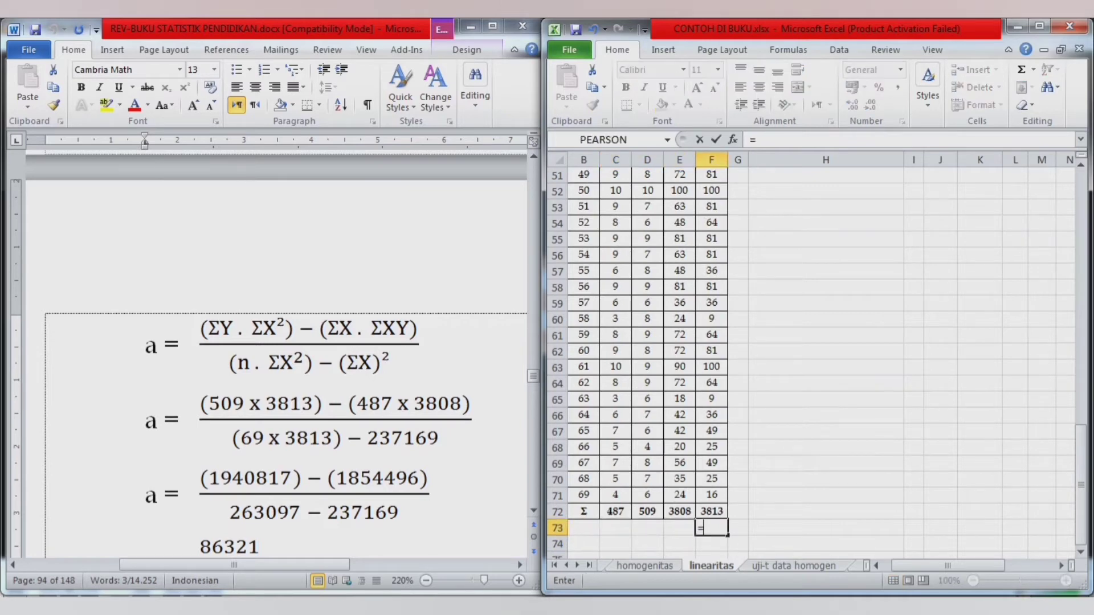
key("Up")
key("Left")
key("Left")
key("Left")
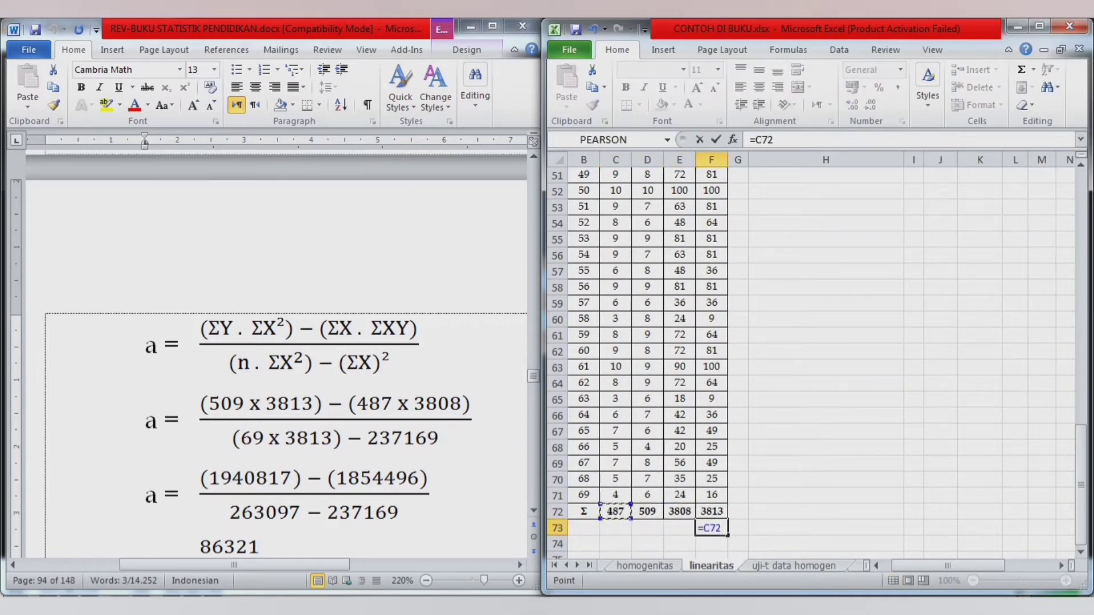
type("^2")
key("Return")
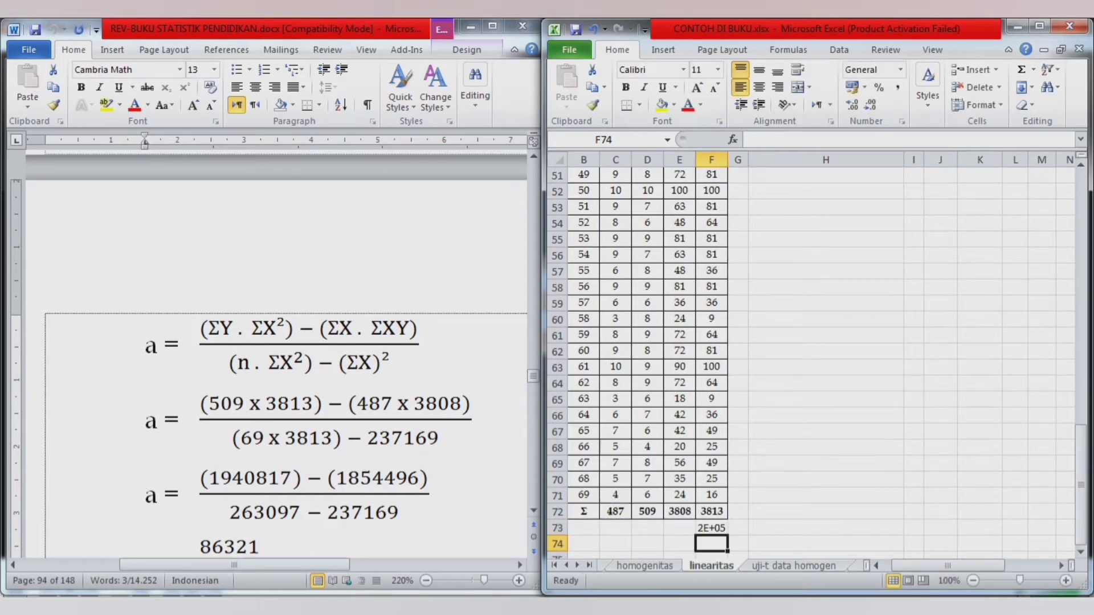
key("Up")
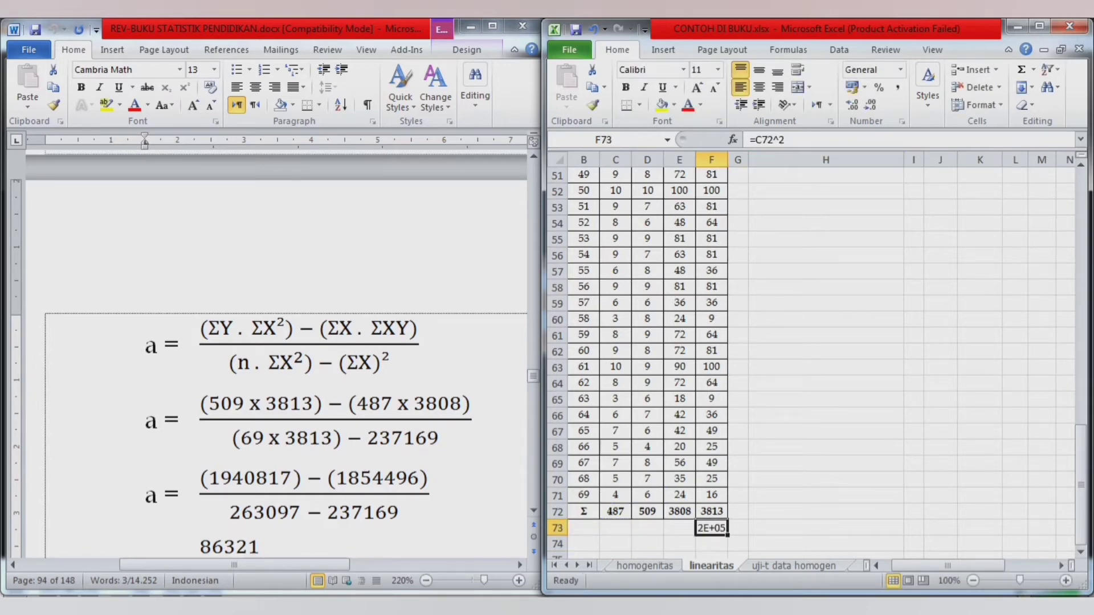
key("ctrl+z")
Step: Calculate the square of the X total in H72, beside the table, with =C72^2
left_click(825, 511)
type("=")
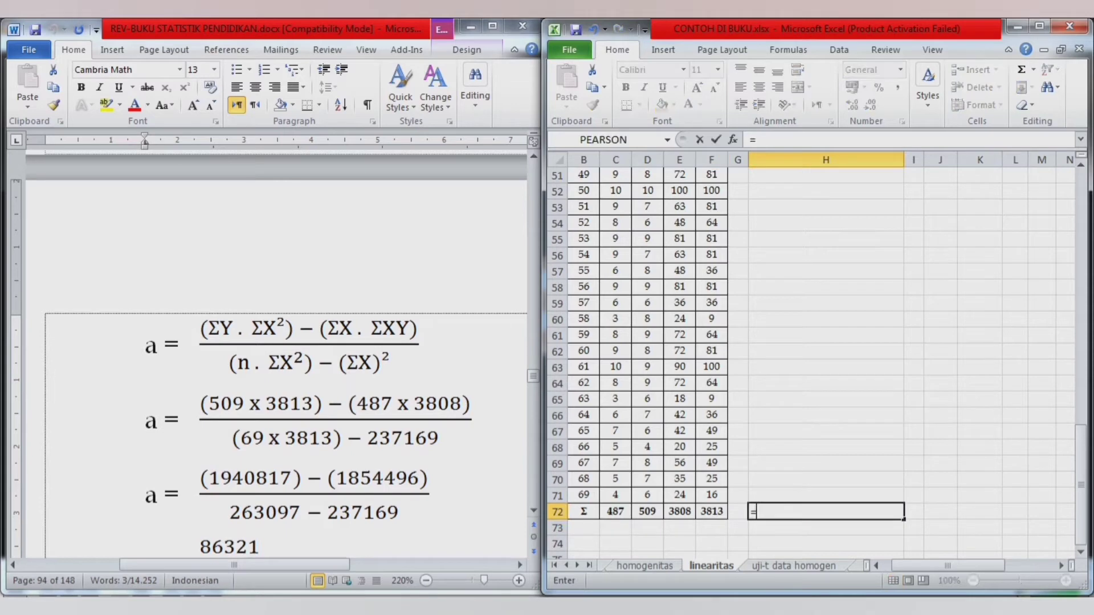
key("Left")
key("Left")
key("Left")
key("Left")
key("Left")
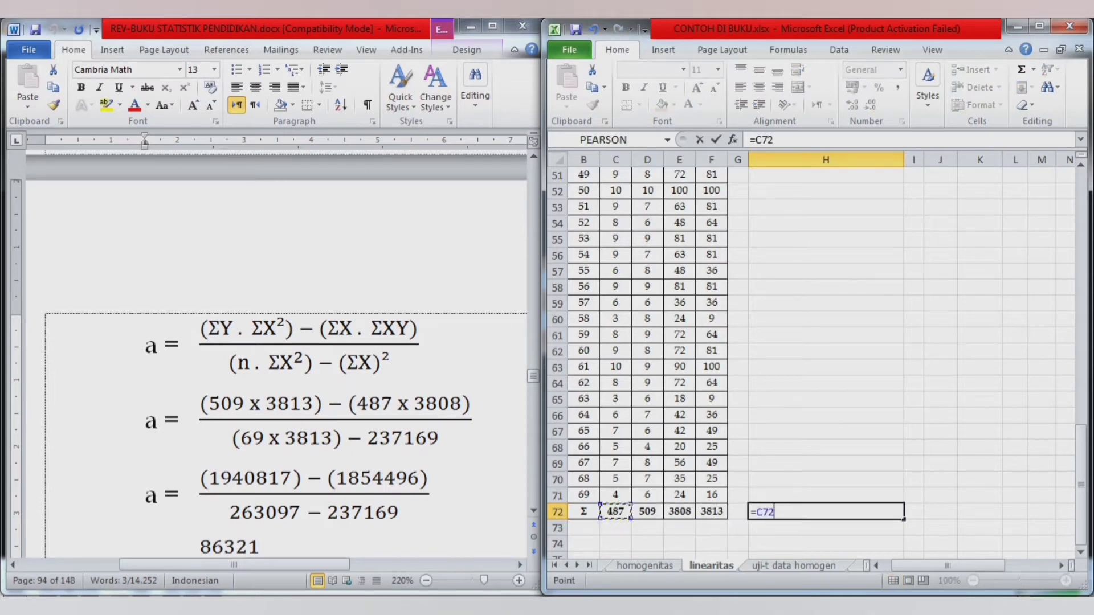
type("^2")
key("Return")
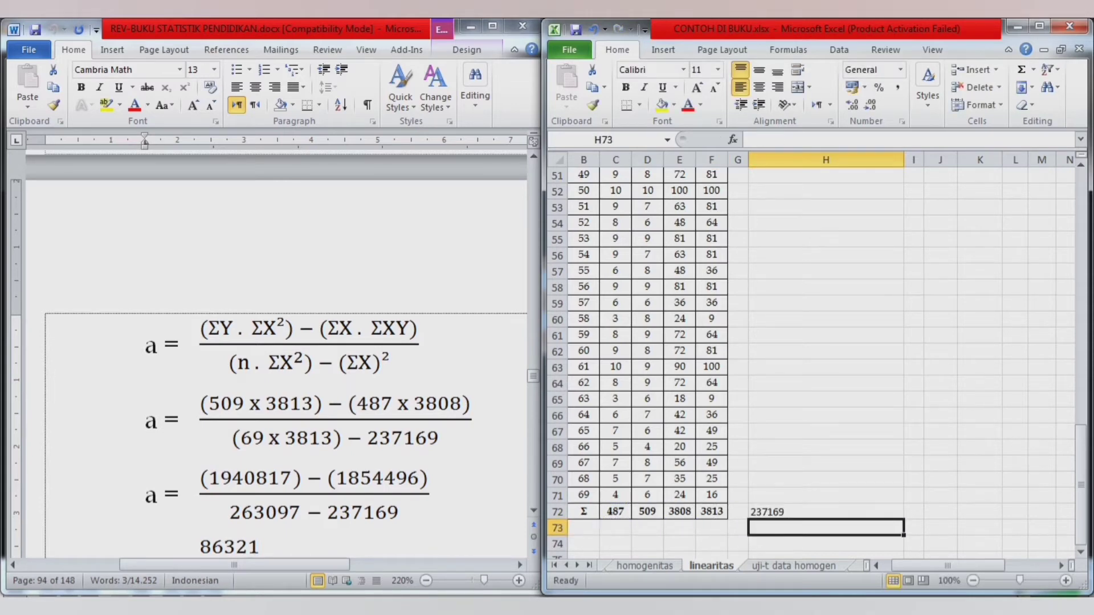
Step: Compare the X² column total in F72 with the squared X total in H72
key("Up")
key("Left")
key("Left")
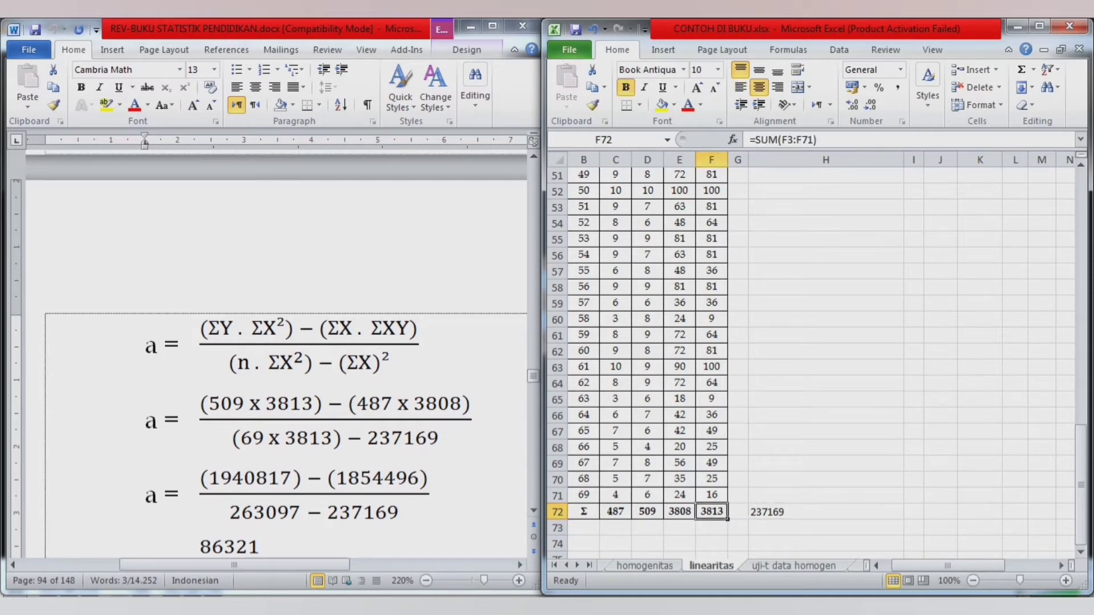
key("Right")
key("Right")
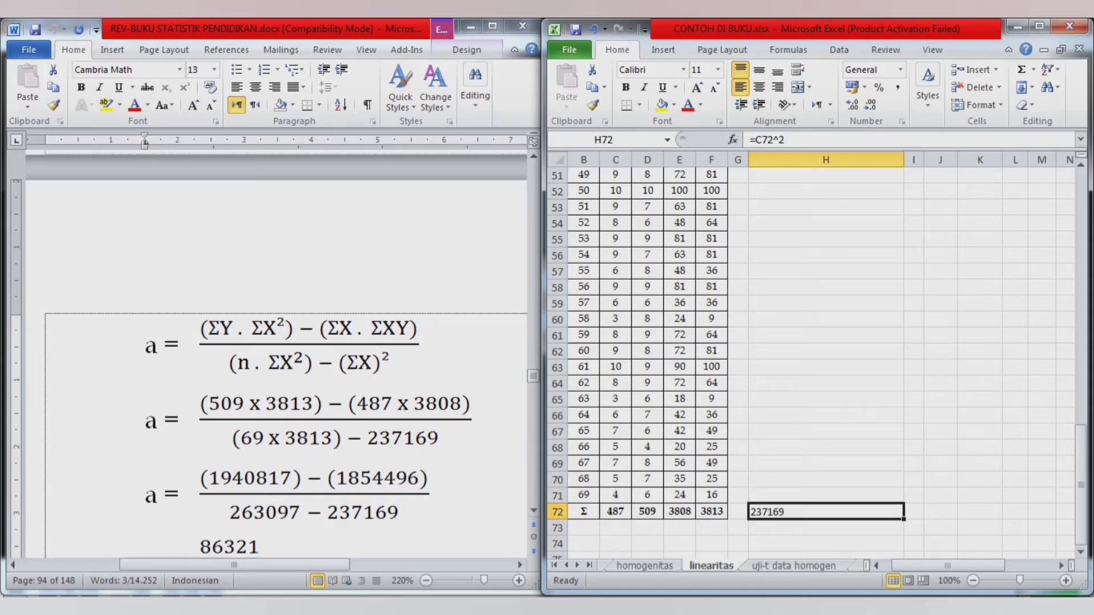
Step: Clear the trial calculation from H72 and return to the constant a calculation beside the start of the table
key("Right")
key("Right")
key("Right")
key("Right")
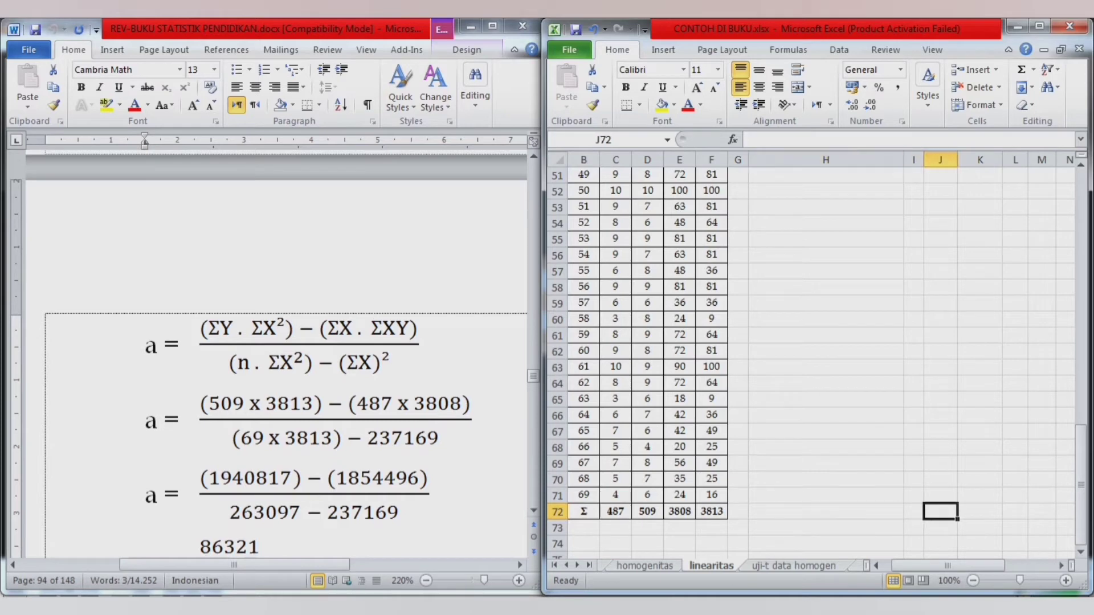
key("ctrl+Up")
key("ctrl+Up")
key("ctrl+Up")
key("ctrl+Up")
key("ctrl+Up")
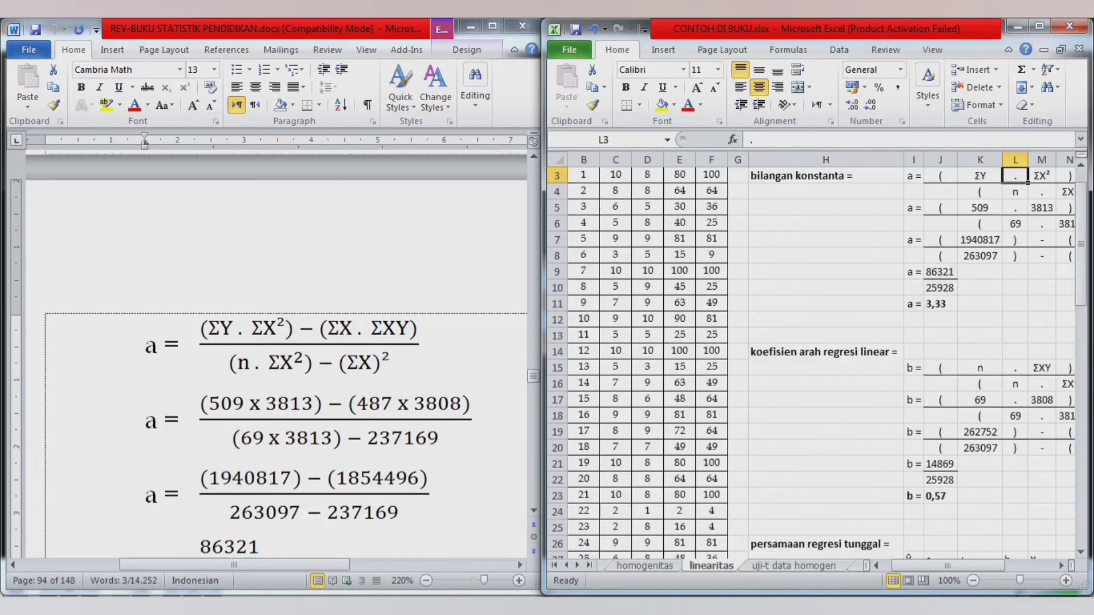
key("ctrl+Up")
key("Down")
key("Down")
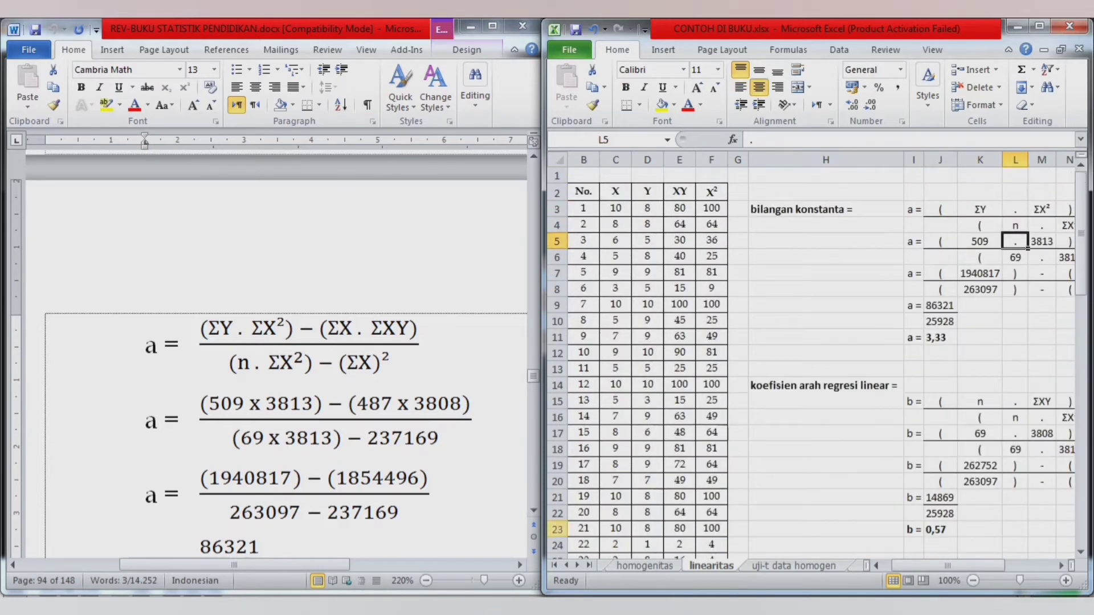
Step: Switch to the Word document and highlight the (ΣX)² term in the denominator of the formula for a
key("alt+Tab")
key("Down")
key("shift+Left")
key("shift+Left")
key("shift+Left")
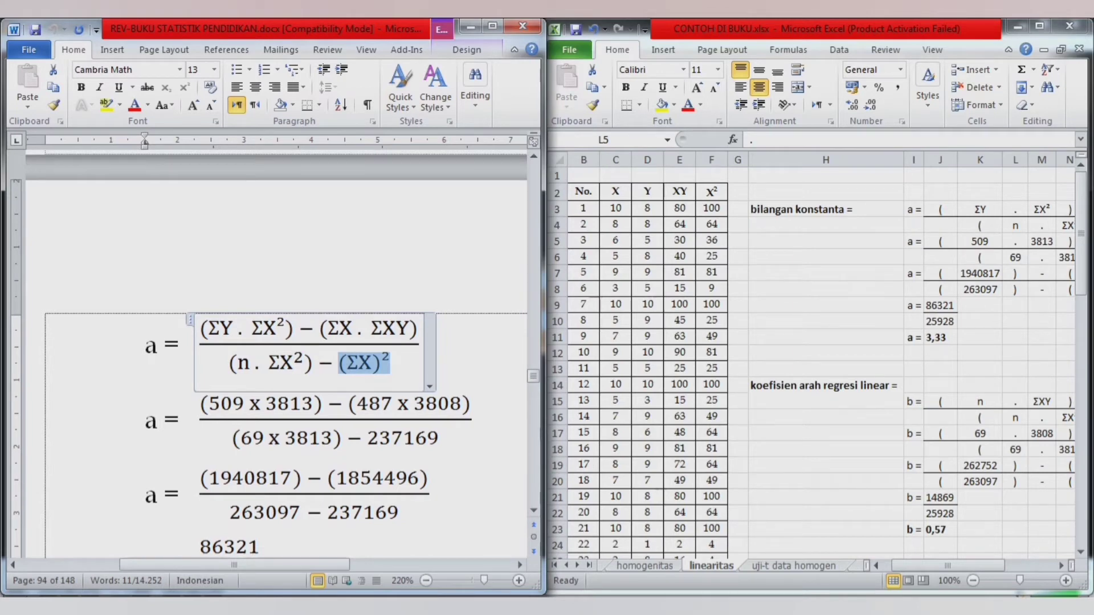
Step: Switch back to the Excel sheet and re-enter the first numerator product in K7 as ΣY times ΣX², =K5*M5
left_click(940, 257)
left_click(941, 257)
key("Down")
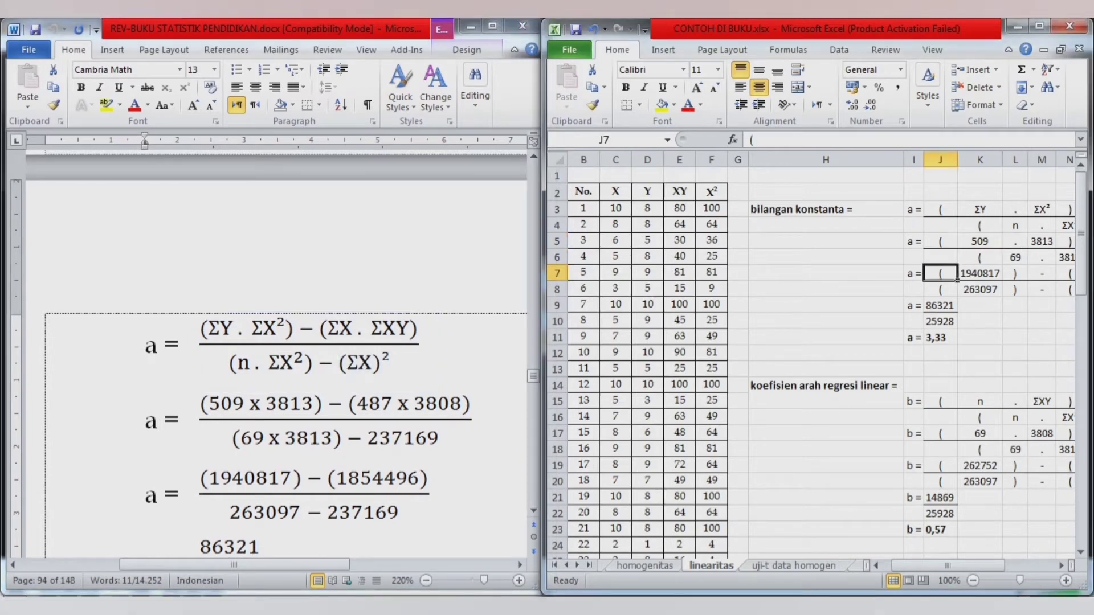
key("ctrl+Right")
key("ctrl+Right")
key("ctrl+Left")
key("ctrl+Left")
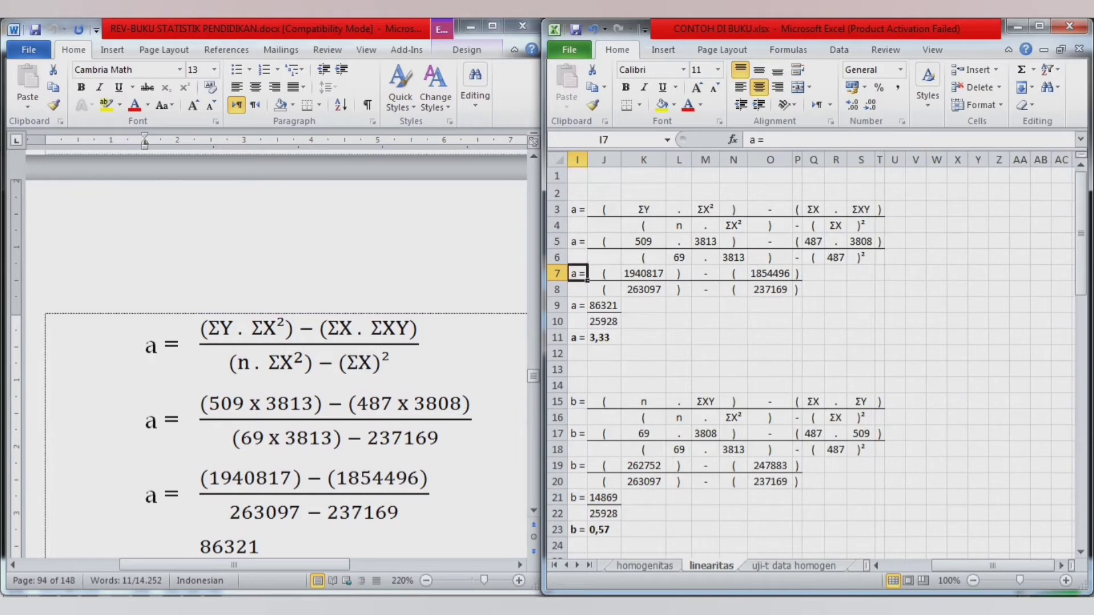
key("Left")
key("Right")
key("Right")
key("Right")
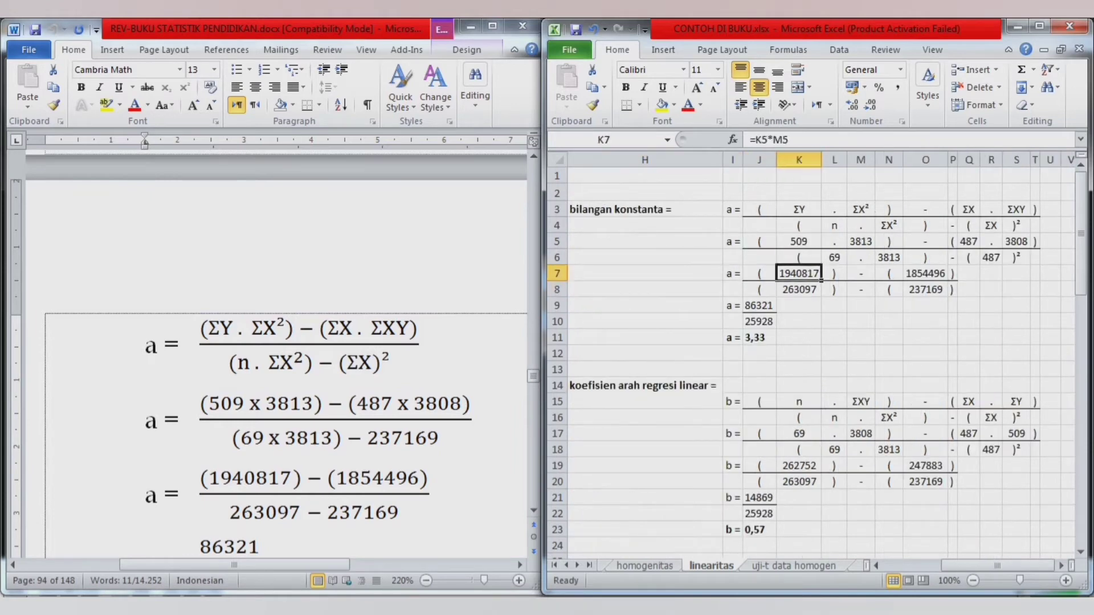
type("=")
key("Up")
key("Up")
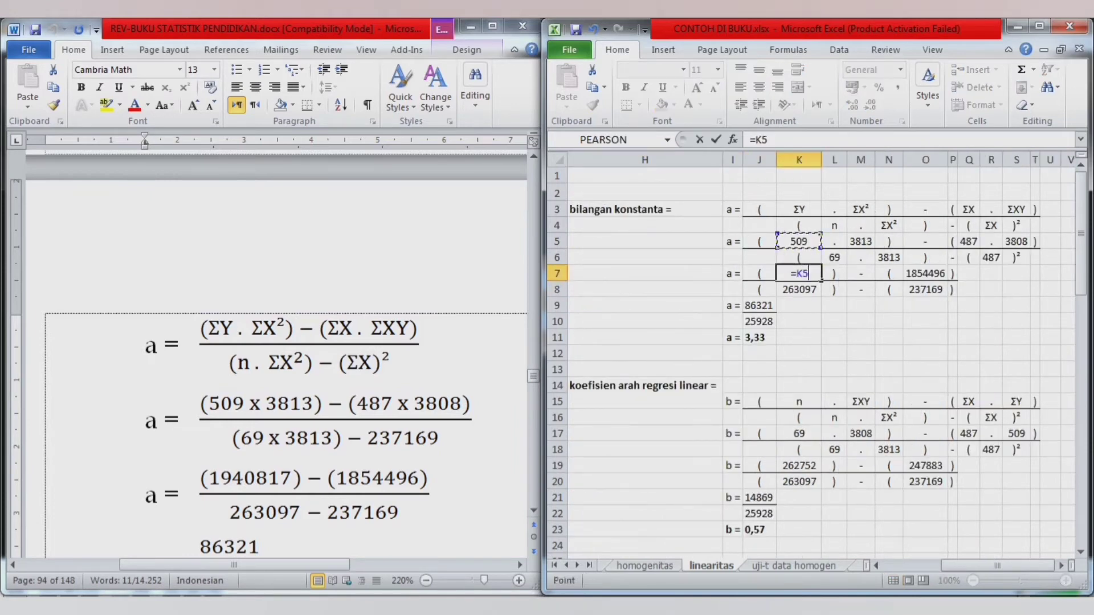
type("*")
key("Up")
key("Right")
key("Right")
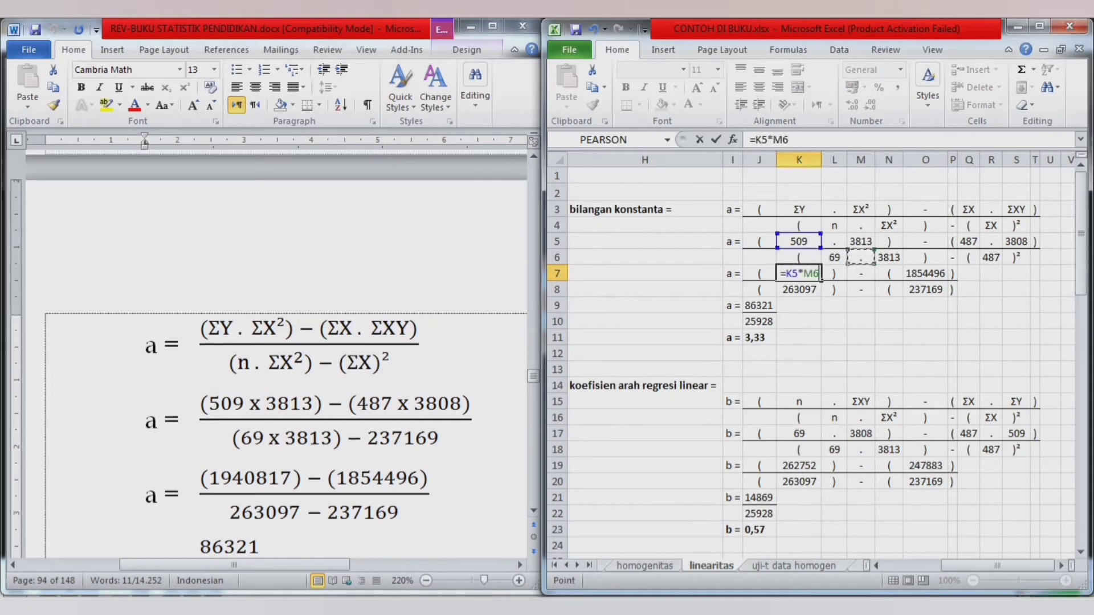
key("Up")
key("Return")
Step: Re-enter the second numerator product in O7 as ΣX times ΣXY, =Q5*S5
key("Up")
key("Right")
key("Right")
key("Right")
key("Right")
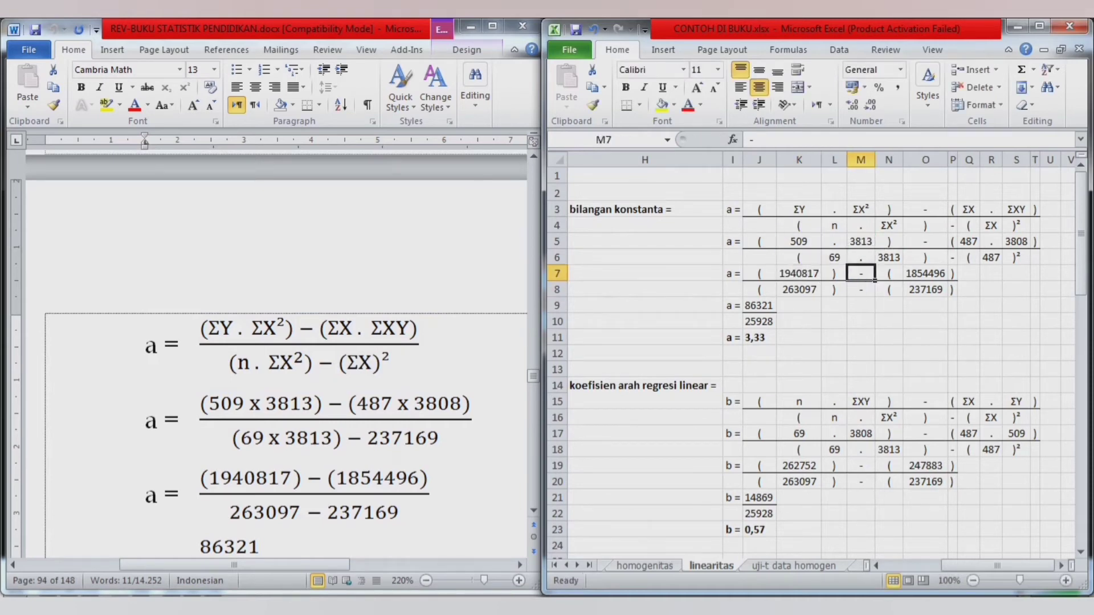
type("=")
key("Up")
key("Up")
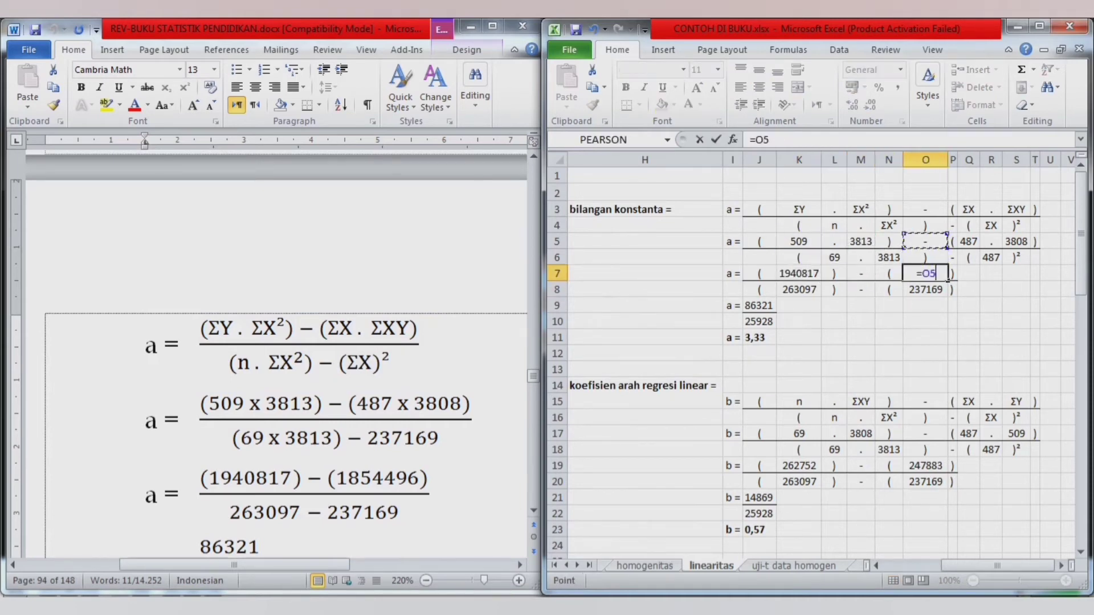
key("Right")
key("Right")
type("*")
key("Up")
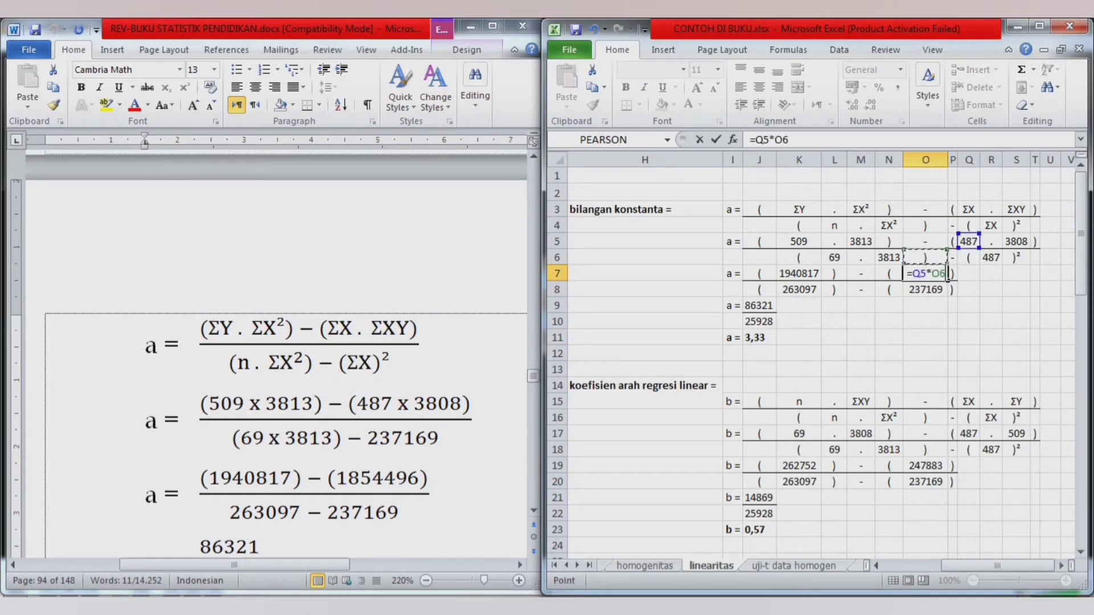
key("Right")
key("Right")
key("Right")
key("Right")
key("Up")
key("Return")
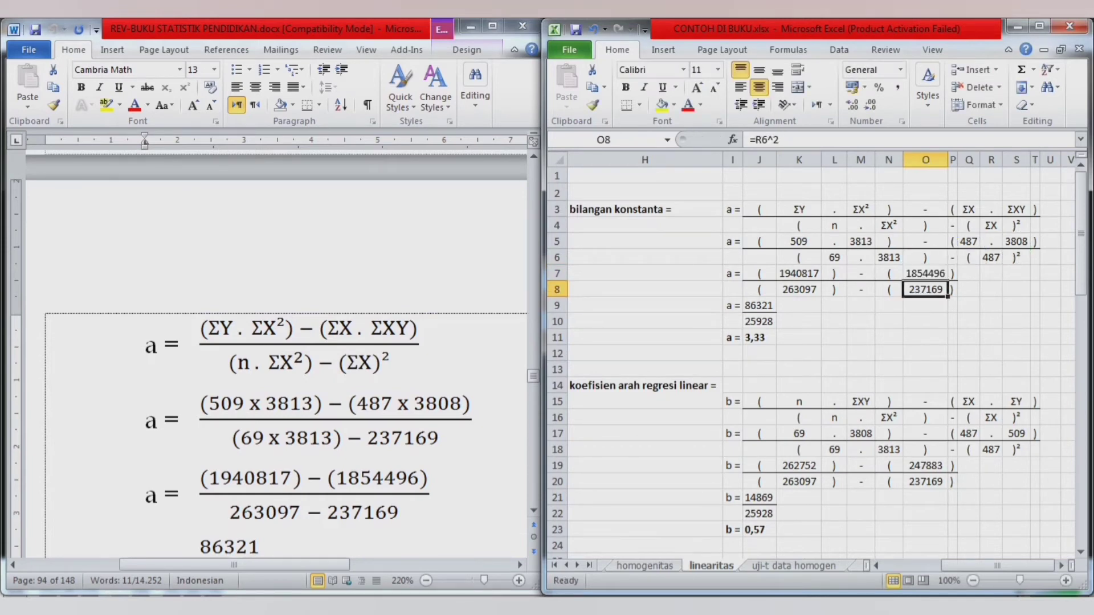
Step: Re-enter the first denominator product in K8 as n times ΣX², =L6*N6
key("Up")
key("Left")
key("Left")
key("Left")
key("Left")
key("Down")
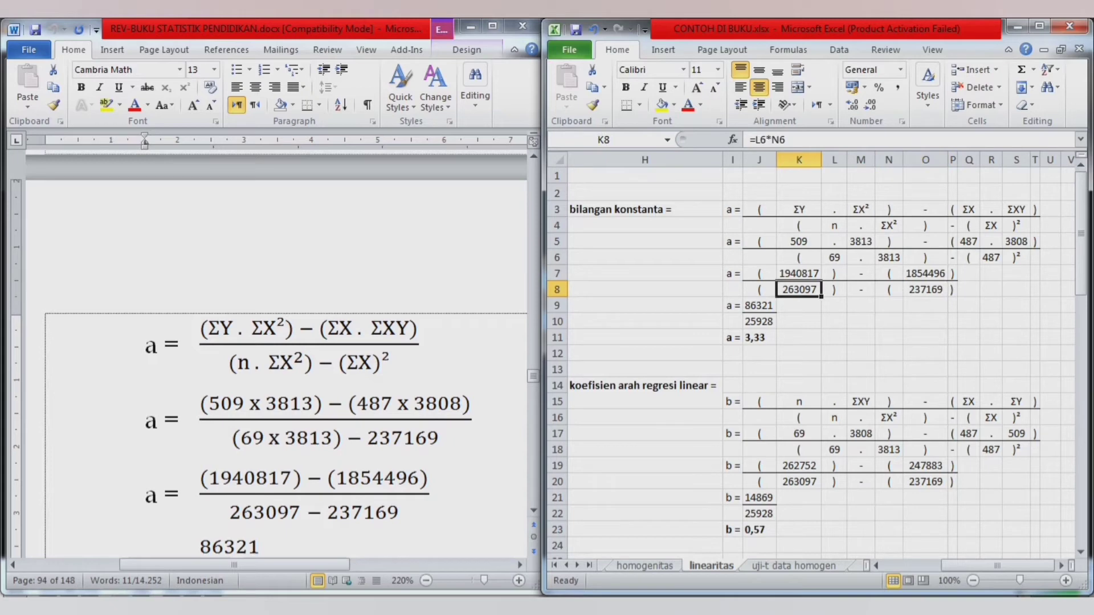
type("=")
key("Up")
key("Up")
key("Right")
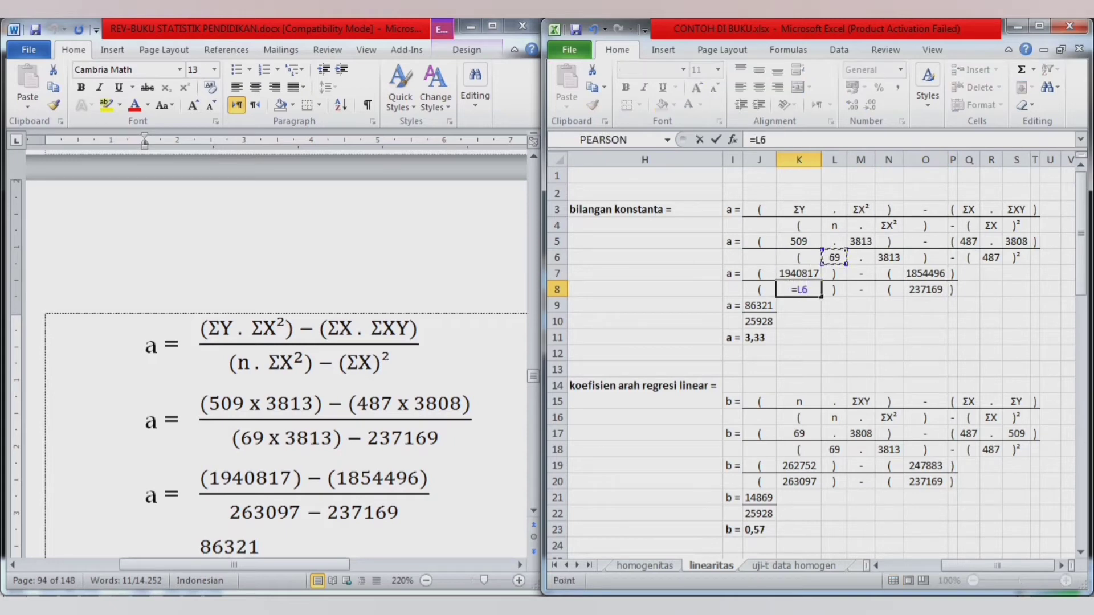
type("*")
key("Up")
key("Up")
key("Right")
key("Right")
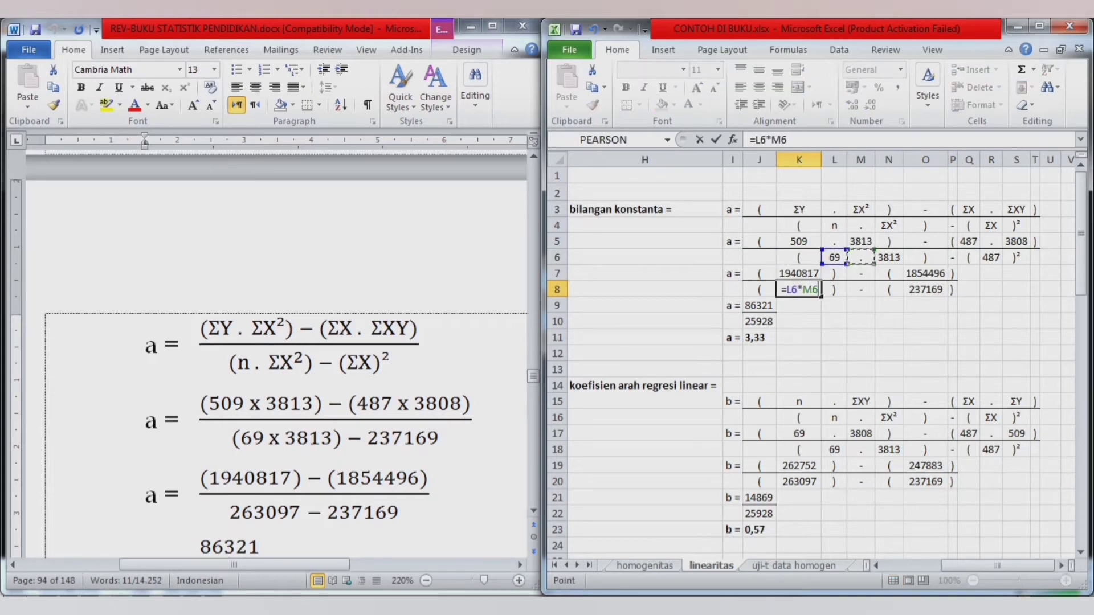
key("Return")
Step: Re-enter the squared denominator term (ΣX)² in O8 as =R6^2
key("Up")
key("Right")
key("Right")
key("Right")
key("Right")
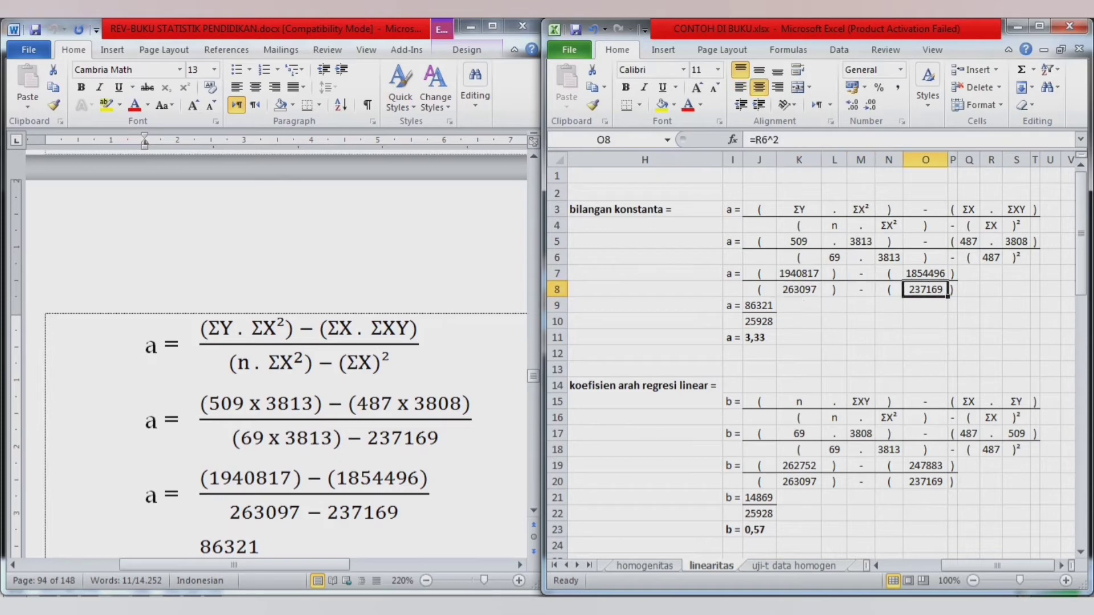
type("=")
key("Up")
key("Up")
key("Up")
key("Right")
key("Down")
key("Right")
key("Right")
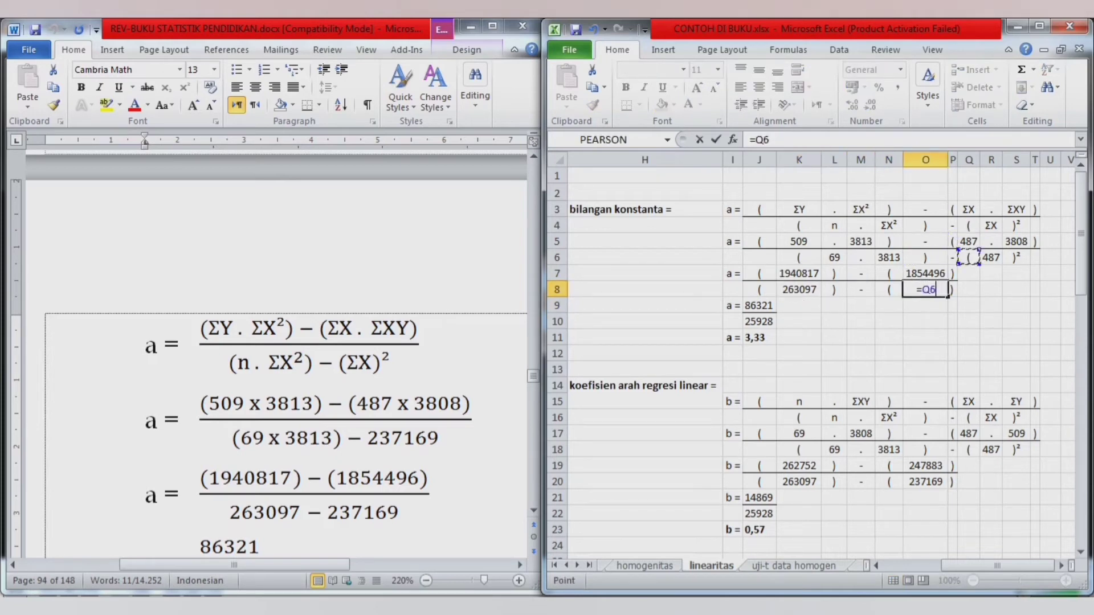
type("^2")
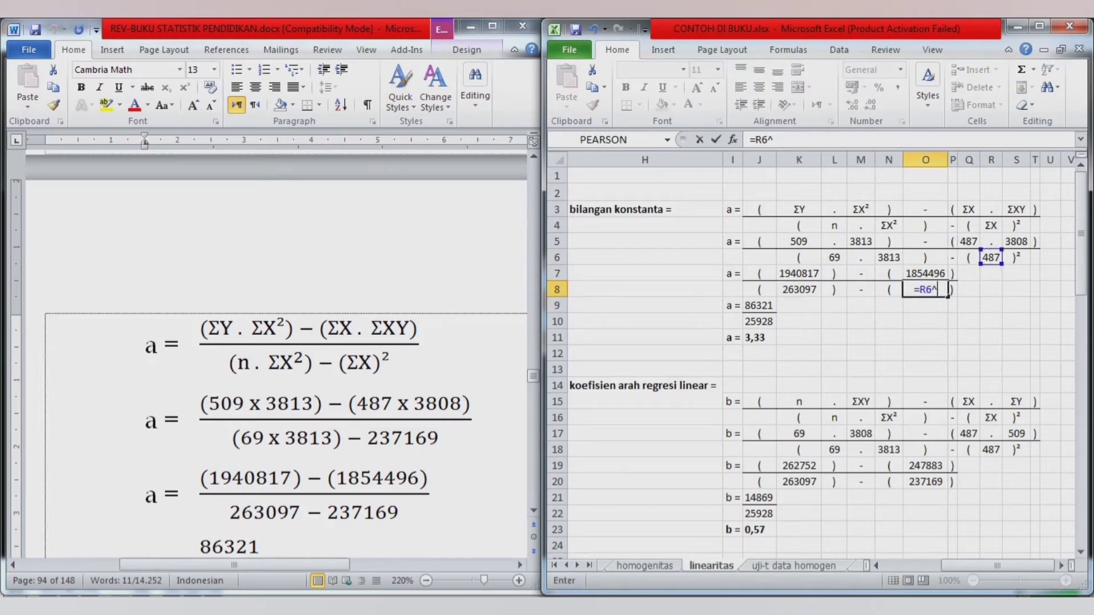
key("Return")
Step: Re-enter the numerator difference for a in J9 as =K7-O7
key("Left")
key("Left")
key("Left")
key("Left")
key("Left")
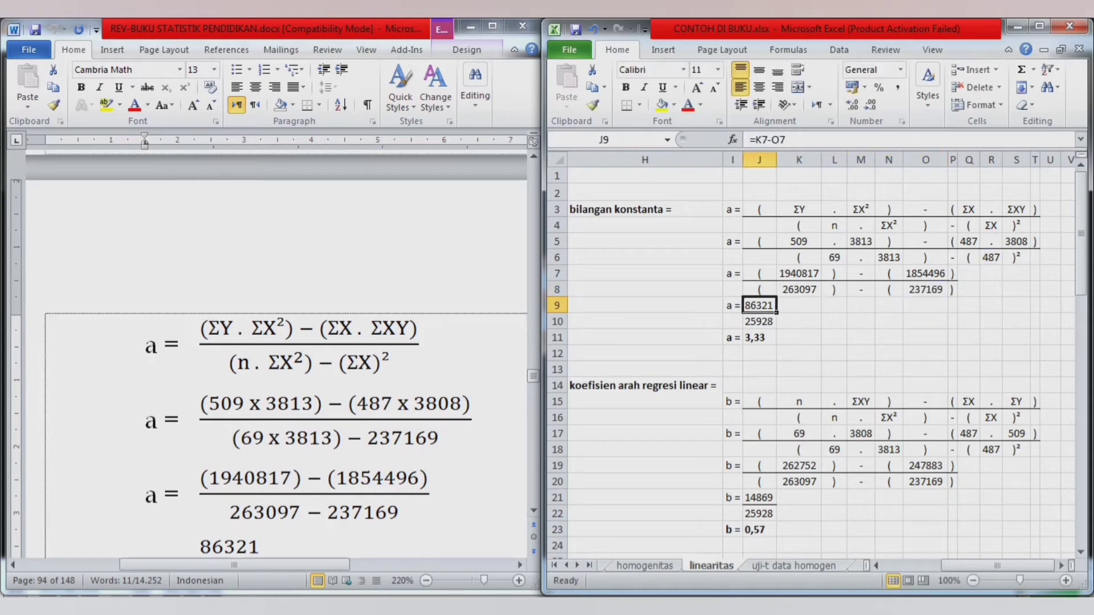
type("=")
key("Up")
key("Up")
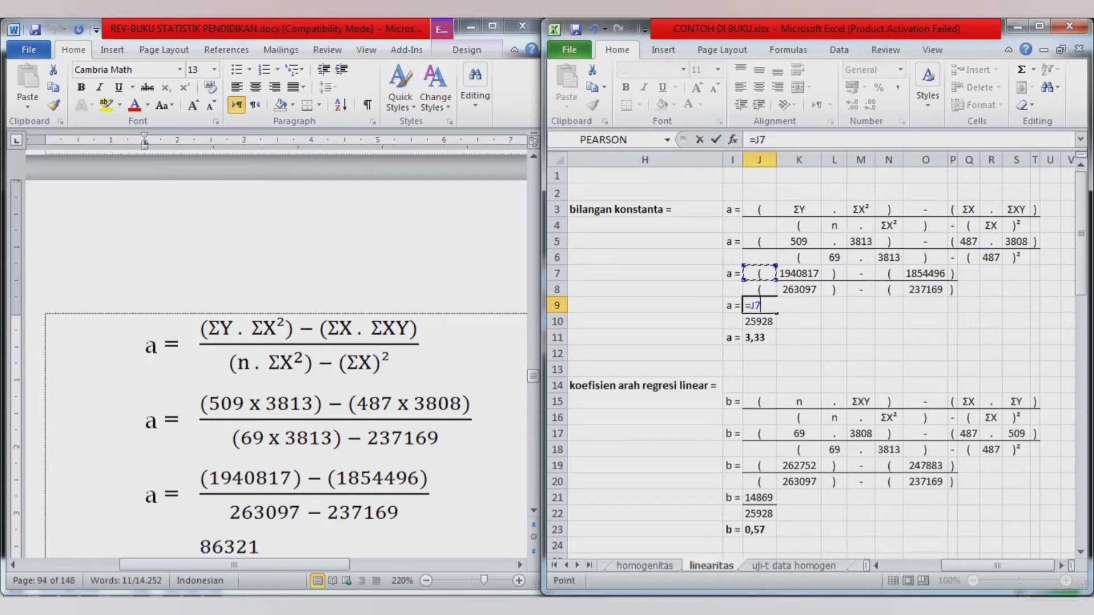
key("Right")
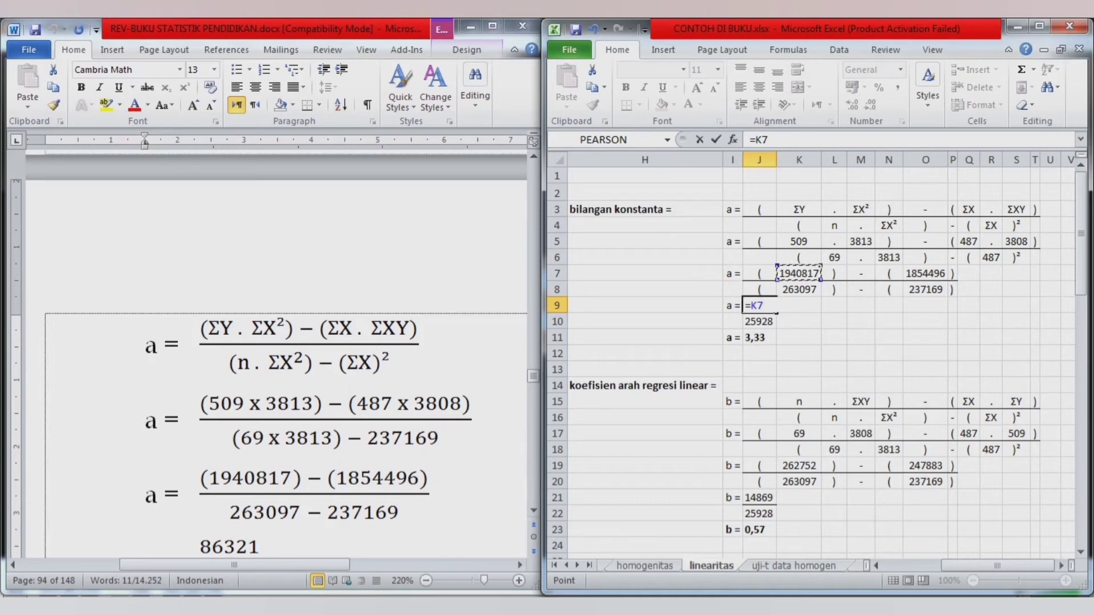
type("-")
key("Up")
key("Right")
key("Right")
key("Right")
key("Up")
key("Right")
key("Right")
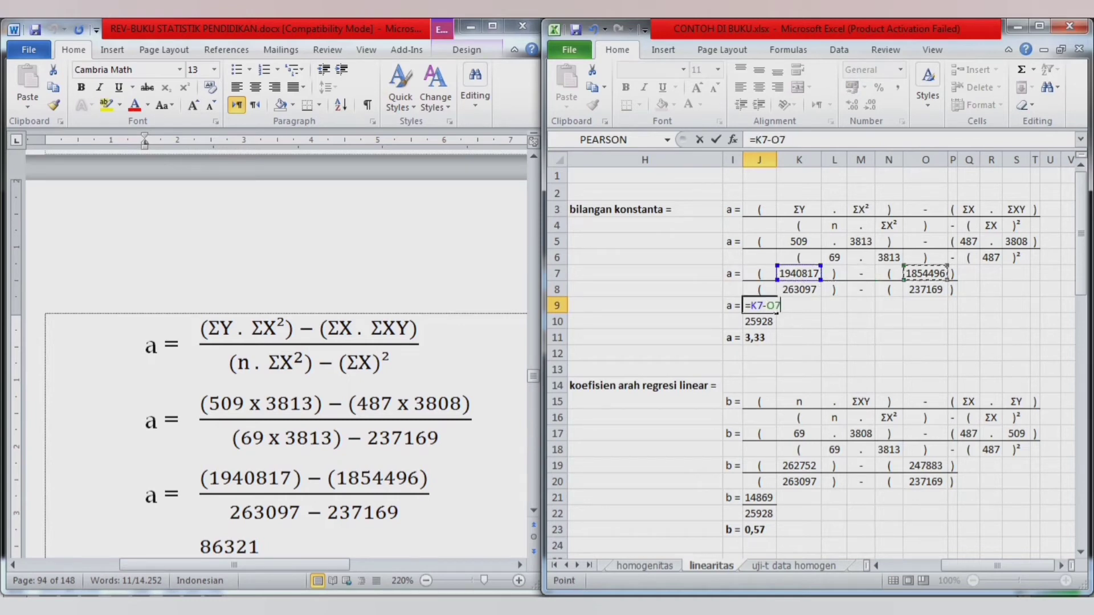
key("Return")
Step: Re-enter the denominator difference for a in J10 as =K8-O8
type("=")
key("Up")
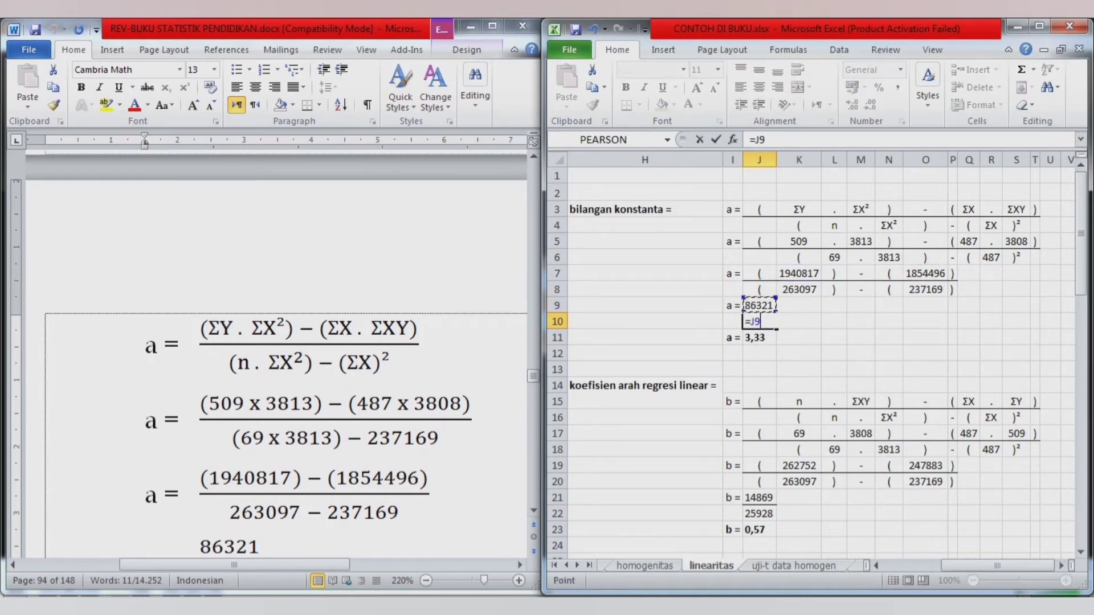
key("Up")
key("Right")
type("-")
key("Up")
key("Up")
key("Right")
key("Right")
key("Right")
key("Right")
key("Right")
key("Return")
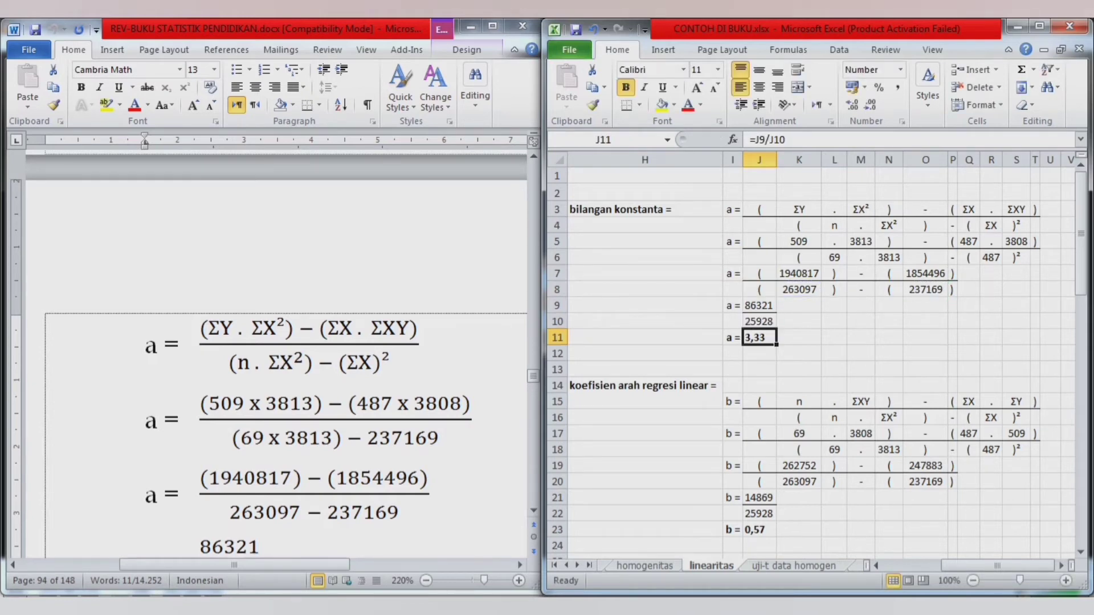
Step: Re-enter the constant a in J11 as numerator divided by denominator, =J9/J10
type("=")
key("Up")
key("Up")
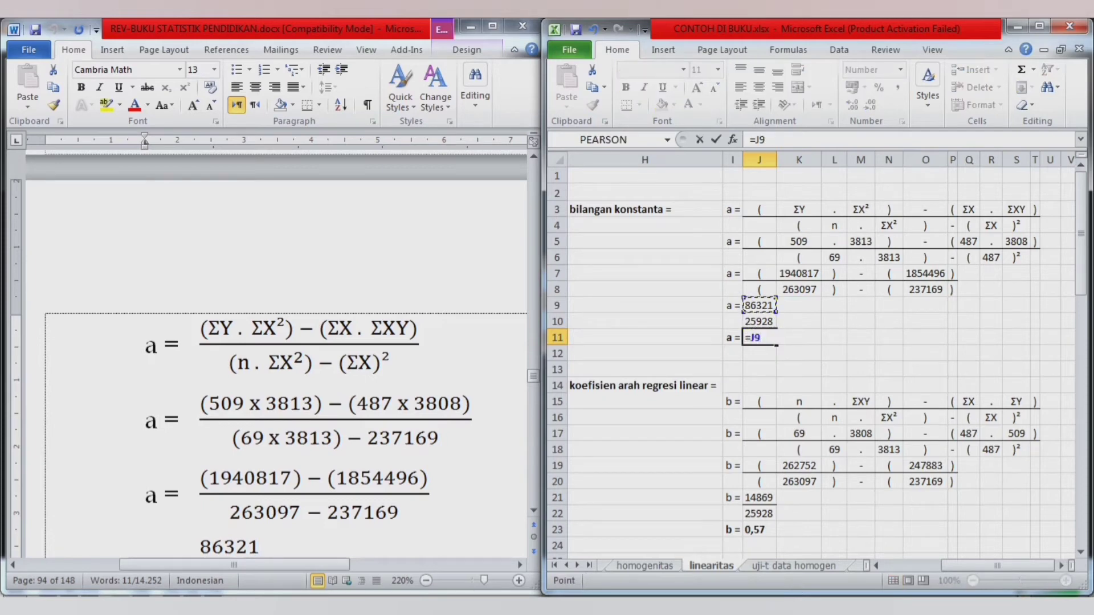
type("/")
key("Up")
key("Return")
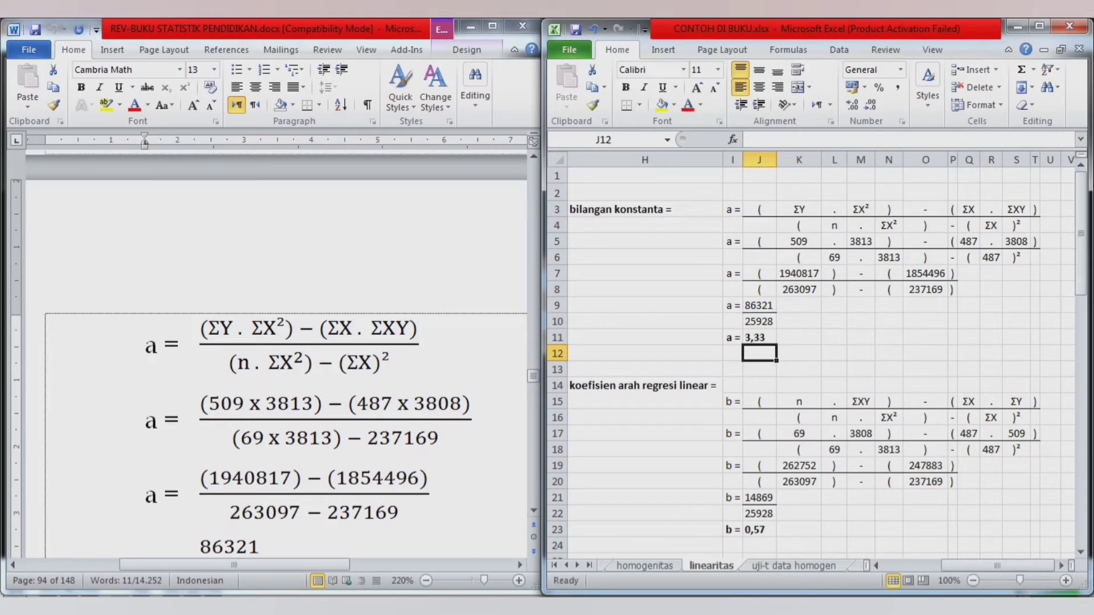
Step: Switch to the Word document and reduce its zoom to 170%
key("alt+Tab")
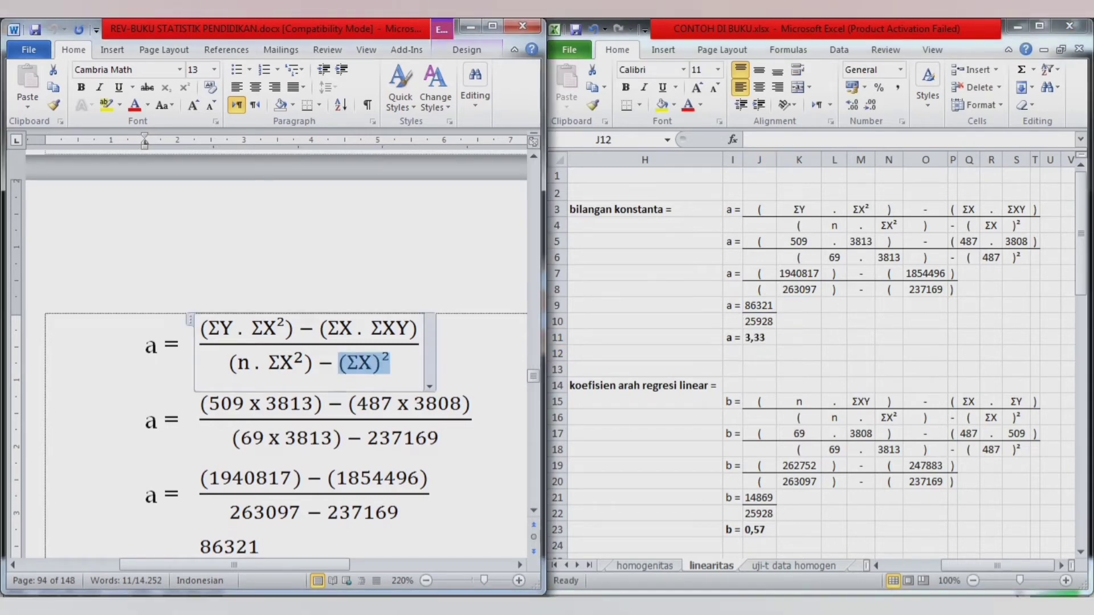
key("Page_Down")
key("Up")
key("Up")
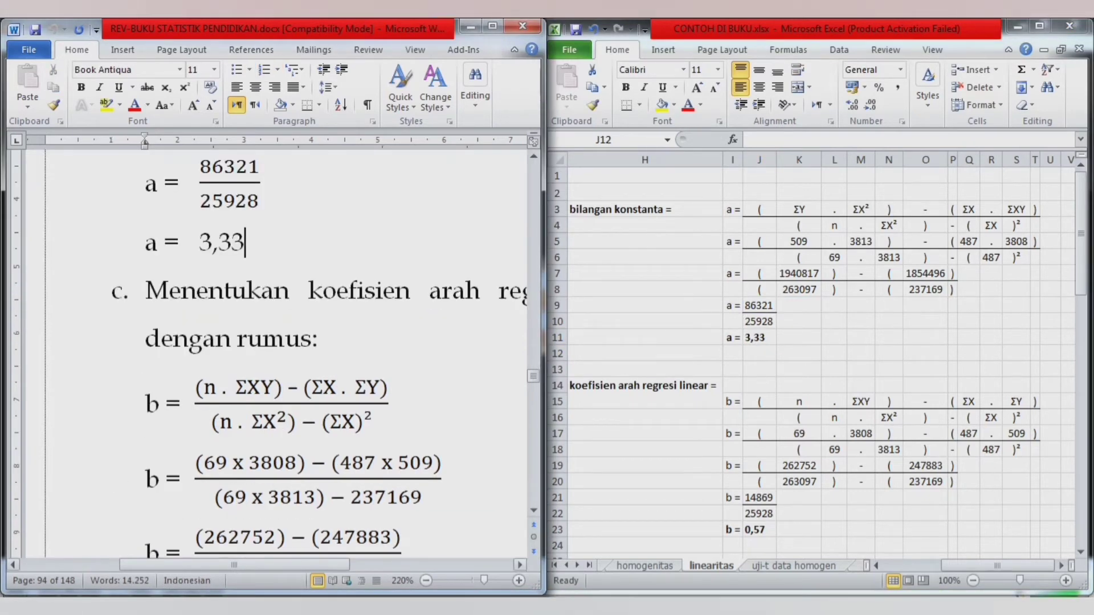
left_click(426, 580)
left_click(426, 581)
left_click(426, 581)
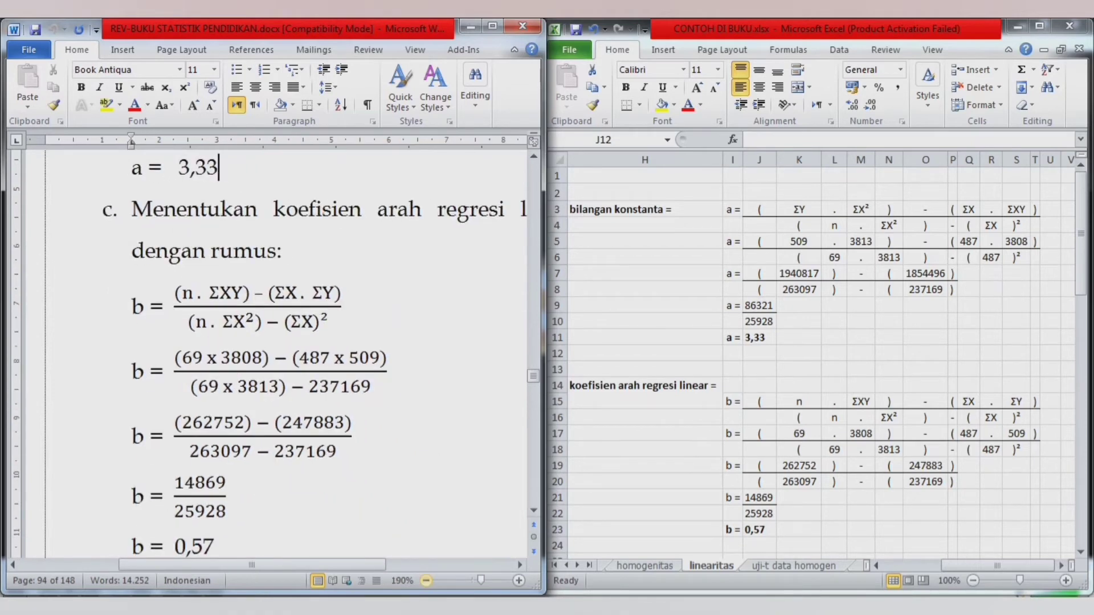
left_click(426, 580)
left_click(426, 580)
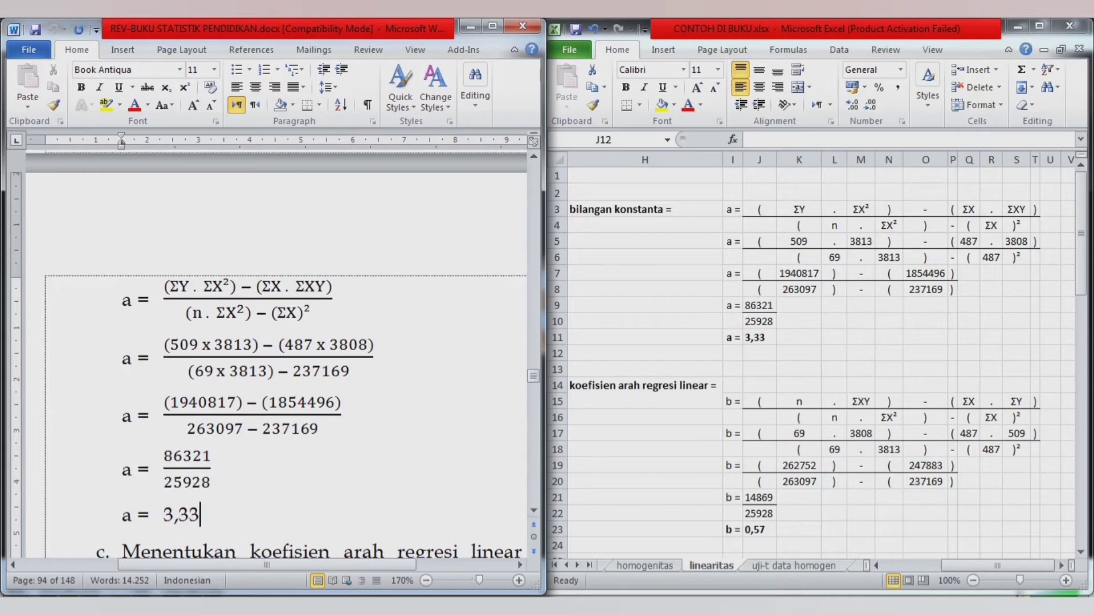
Step: Show the worked formula for b under point c in the Word document, then return to the b = label in Excel cell I15
left_click(759, 354)
left_click(733, 353)
key("alt+Tab")
key("Page_Down")
key("Up")
key("alt+Tab")
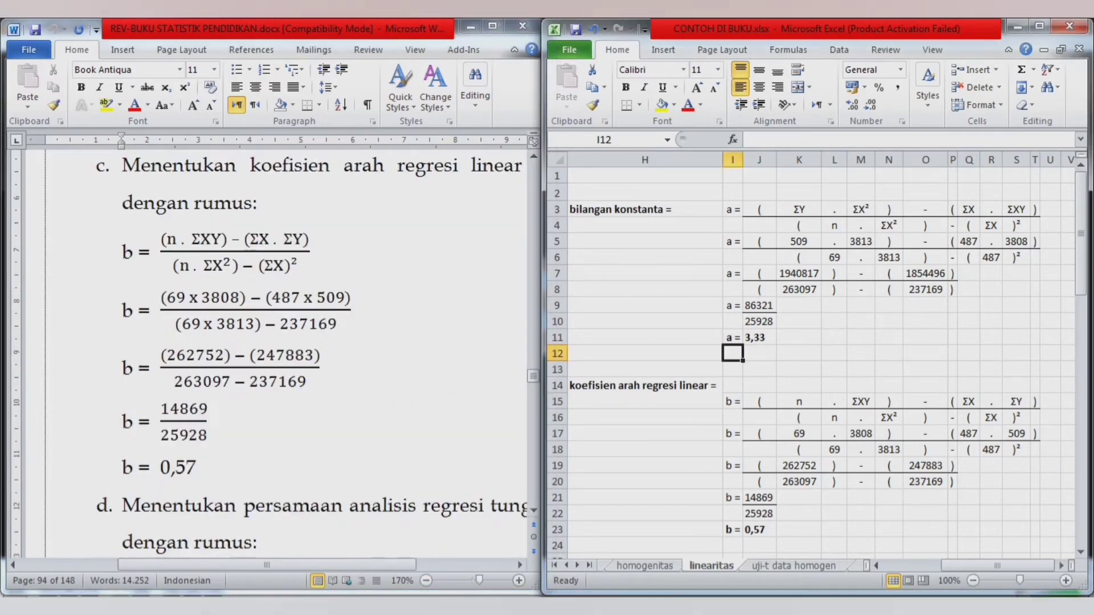
left_click(733, 401)
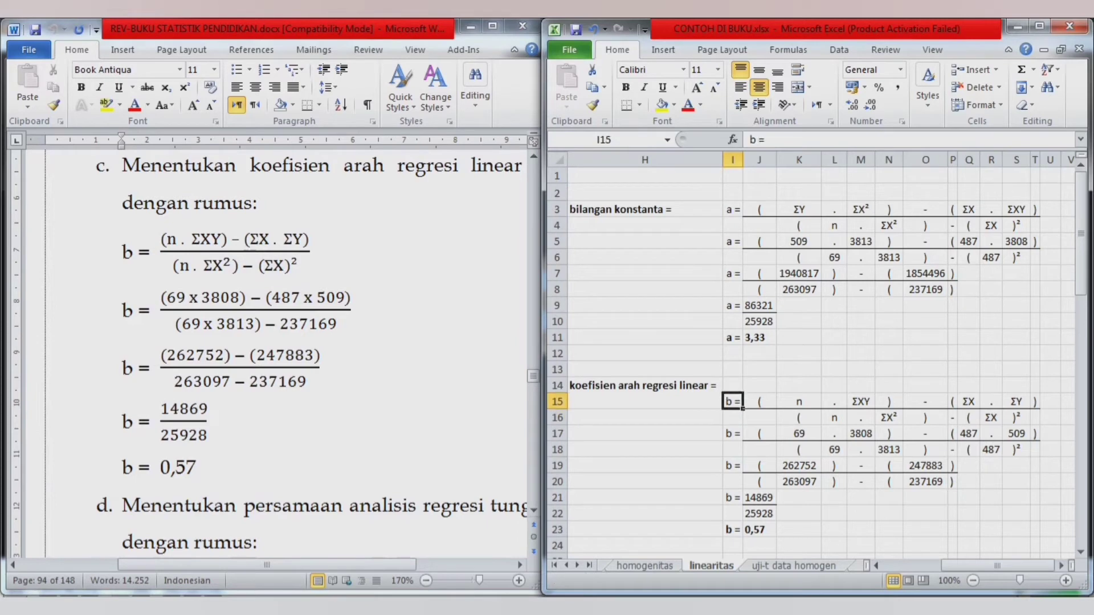
Step: Examine the X, Y, XY and X² data table and the koefisien arah regresi linear heading beside it
key("ctrl+Left")
key("ctrl+Left")
key("ctrl+Right")
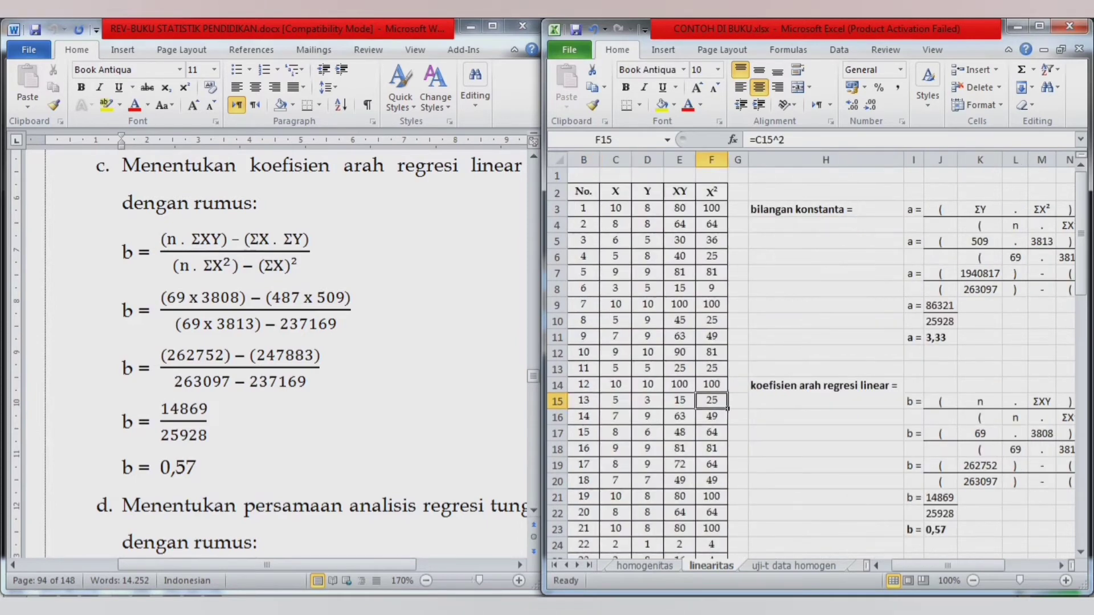
key("ctrl+Up")
key("ctrl+Left")
key("ctrl+Right")
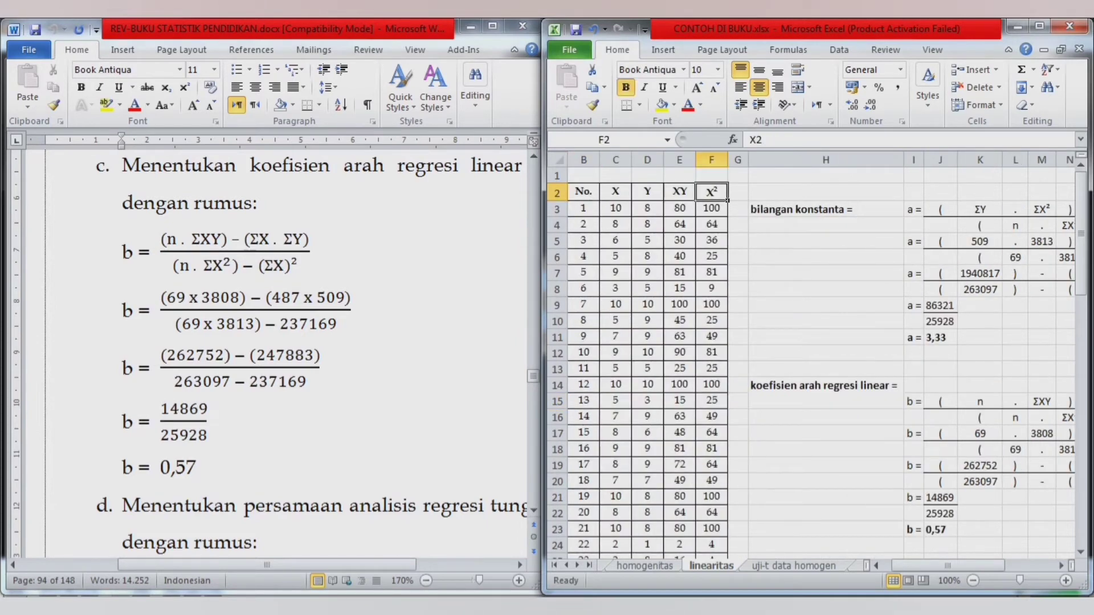
key("Right")
key("Right")
key("Down")
key("Down")
key("Down")
key("Down")
key("Down")
key("Down")
key("Down")
key("Down")
key("Down")
key("Down")
key("Down")
key("Down")
key("Down")
key("Down")
key("Down")
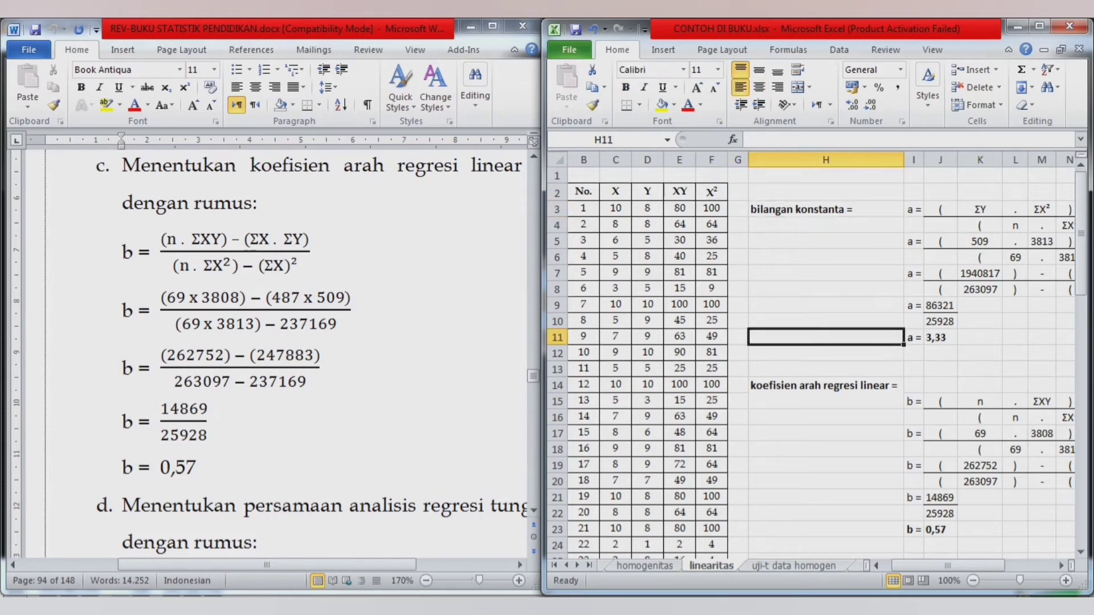
key("Up")
key("Up")
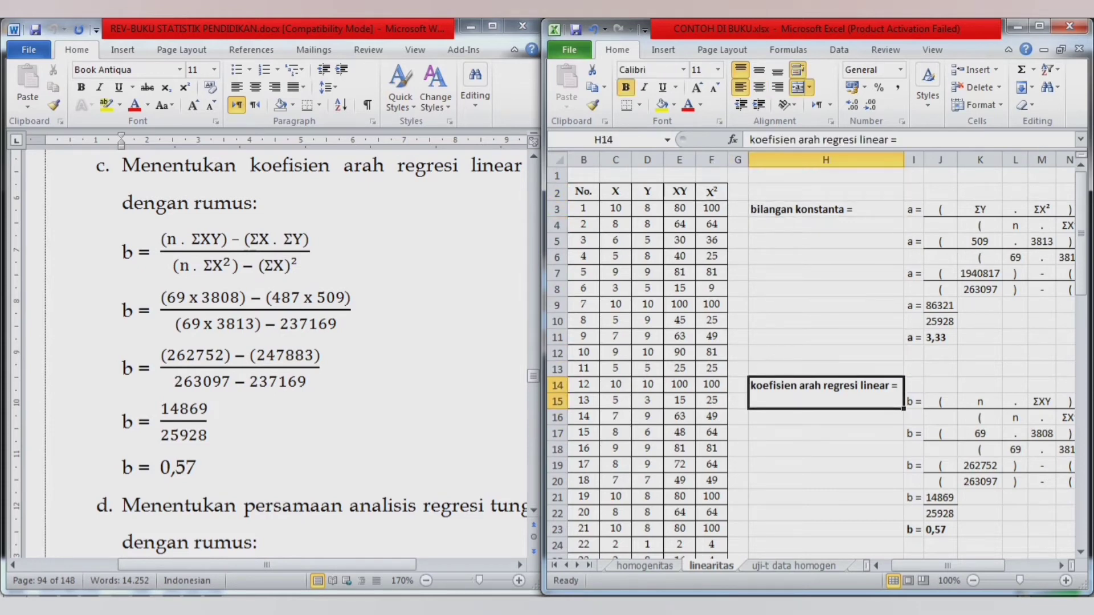
key("Down")
key("Right")
key("Up")
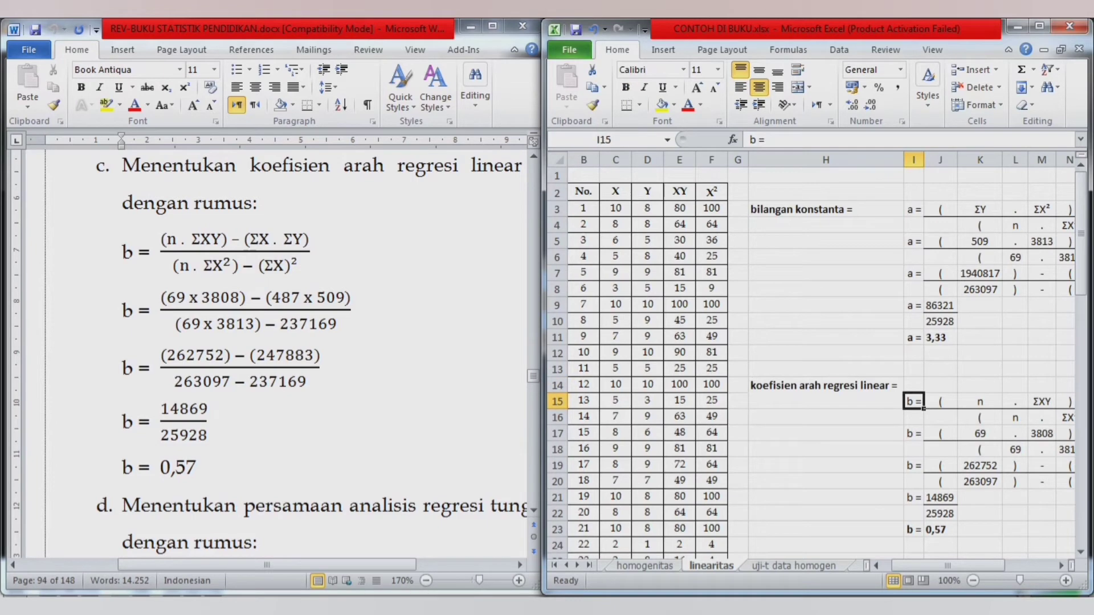
Step: Go through the numerator terms of the b formula in row 15, ending on n in K15
key("Left")
key("Up")
key("Down")
key("Down")
key("Right")
key("Up")
key("ctrl+Right")
key("Left")
key("Left")
key("Left")
key("Left")
key("Left")
key("Left")
key("Left")
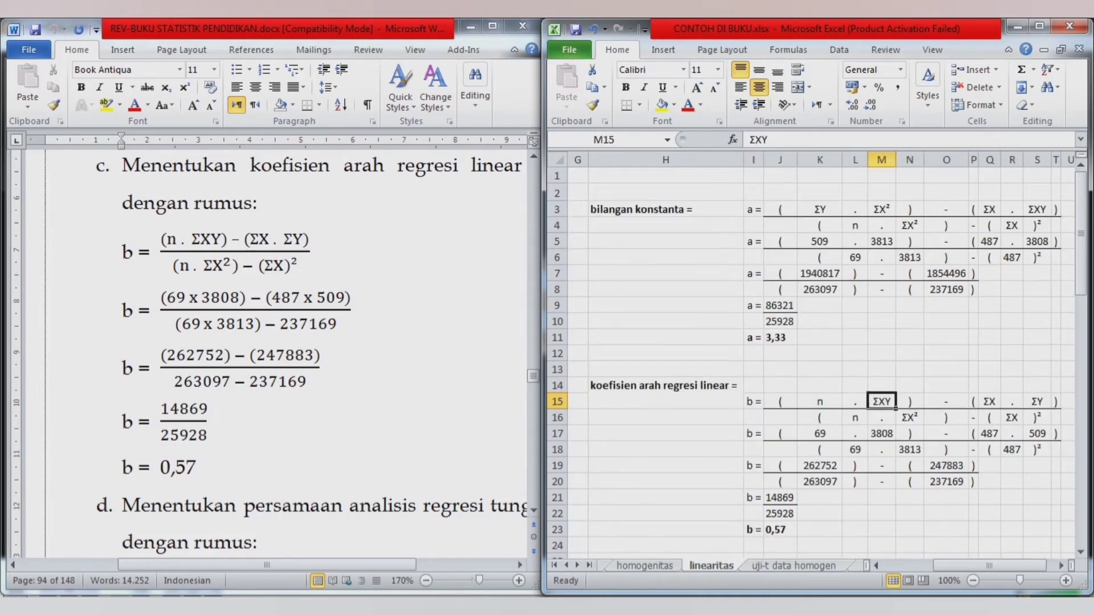
key("Left")
key("Left")
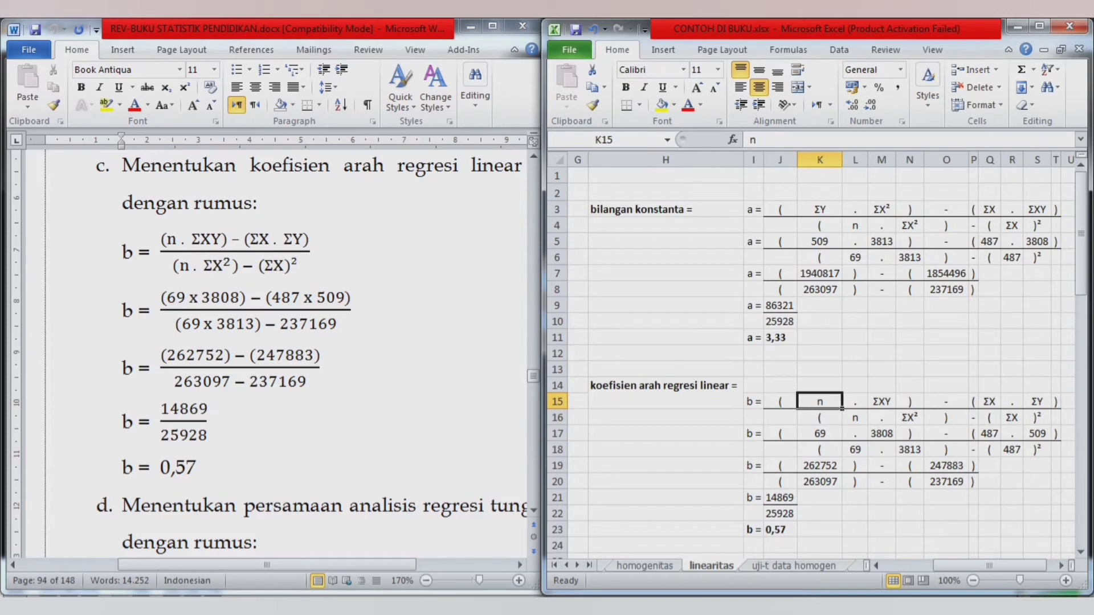
key("Left")
key("Right")
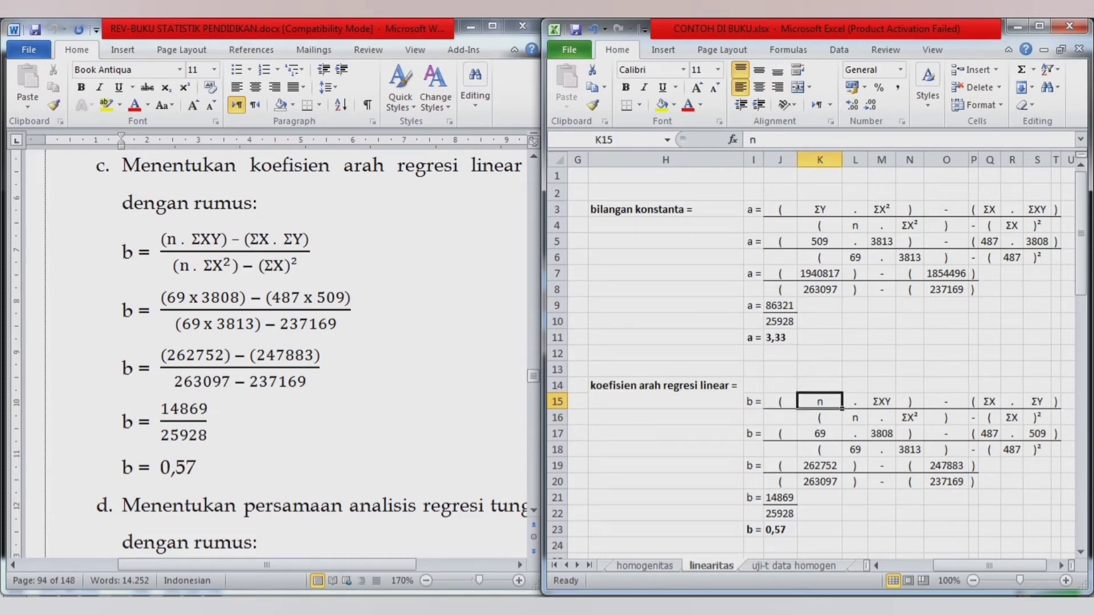
Step: Try to fill K17 with a reference to the n label, =K15, and undo the entry
key("Down")
key("Down")
key("Left")
key("Left")
key("Right")
key("Right")
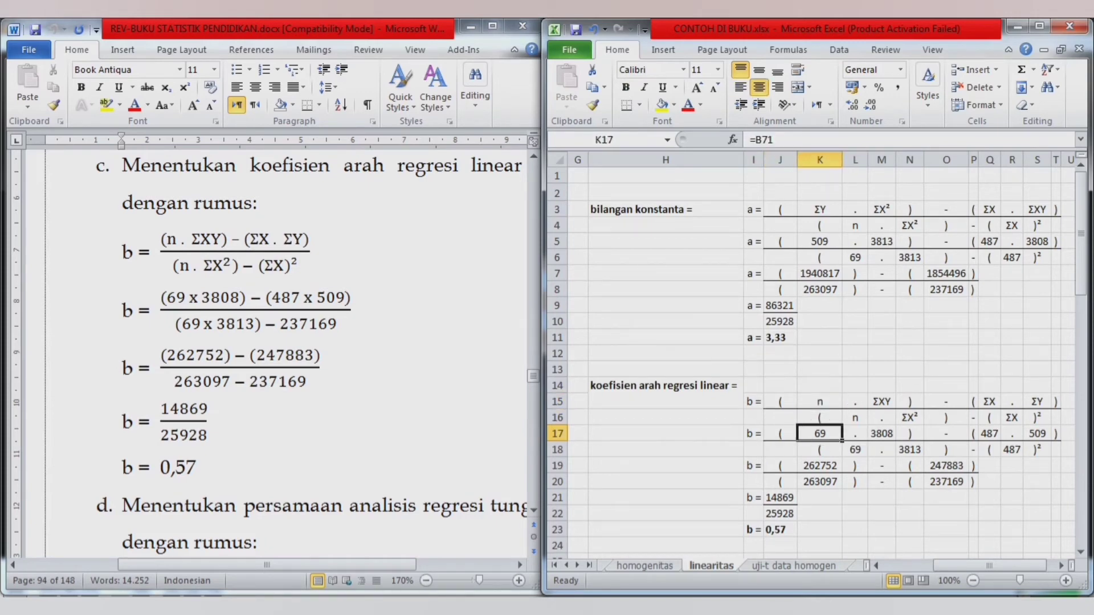
type("=")
key("Up")
key("Up")
key("Return")
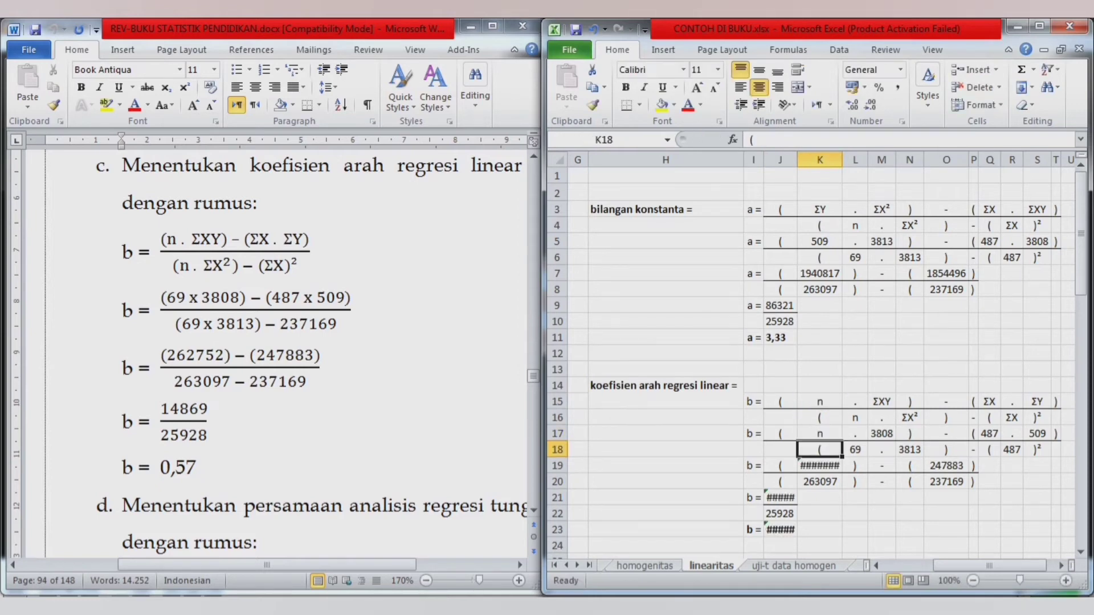
key("ctrl+z")
Step: Re-enter the sample size n in K17 as a reference to the last number in the No. column, =B71
type("=")
key("Left")
key("Left")
key("Left")
key("Left")
key("Left")
key("Left")
key("Left")
key("Left")
key("Left")
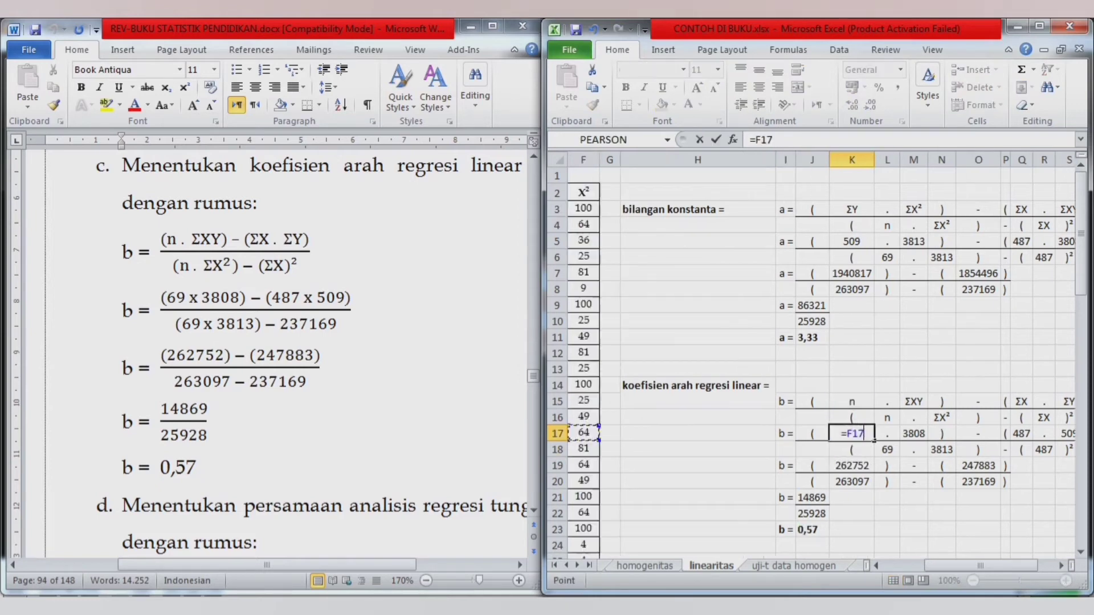
key("ctrl+Down")
key("Return")
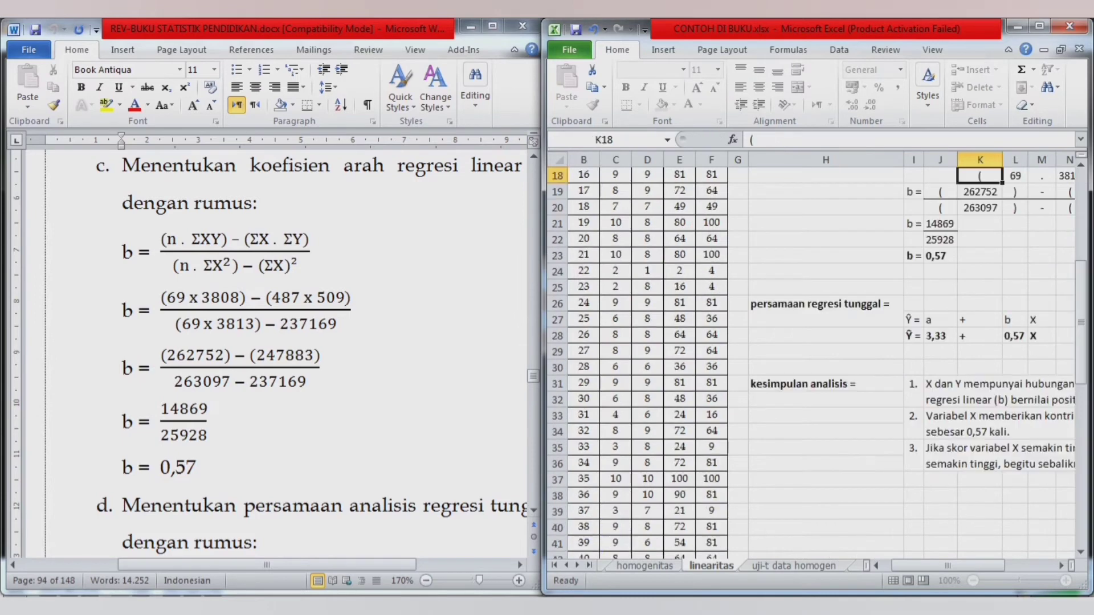
Step: Return to the upper rows of the sheet so the full a and b calculations are in view
key("Up")
key("Up")
key("Up")
key("Down")
key("Right")
key("Right")
key("Up")
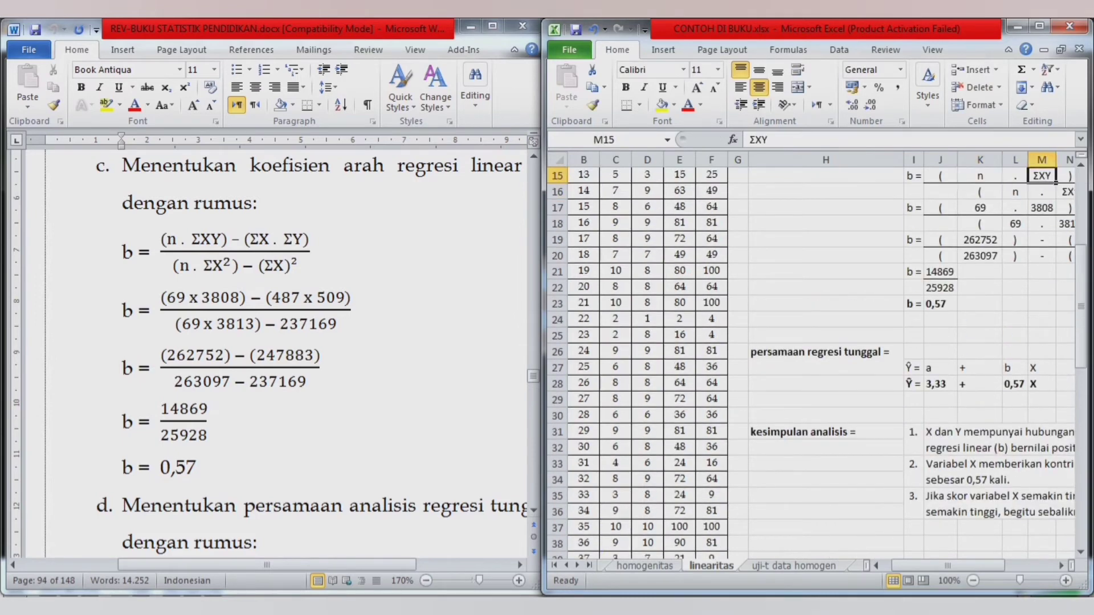
key("ctrl+Up")
key("ctrl+Up")
key("ctrl+Up")
key("Down")
key("Right")
key("Right")
key("Right")
key("Right")
key("Right")
key("Right")
key("Right")
key("Right")
key("Right")
key("Left")
key("Left")
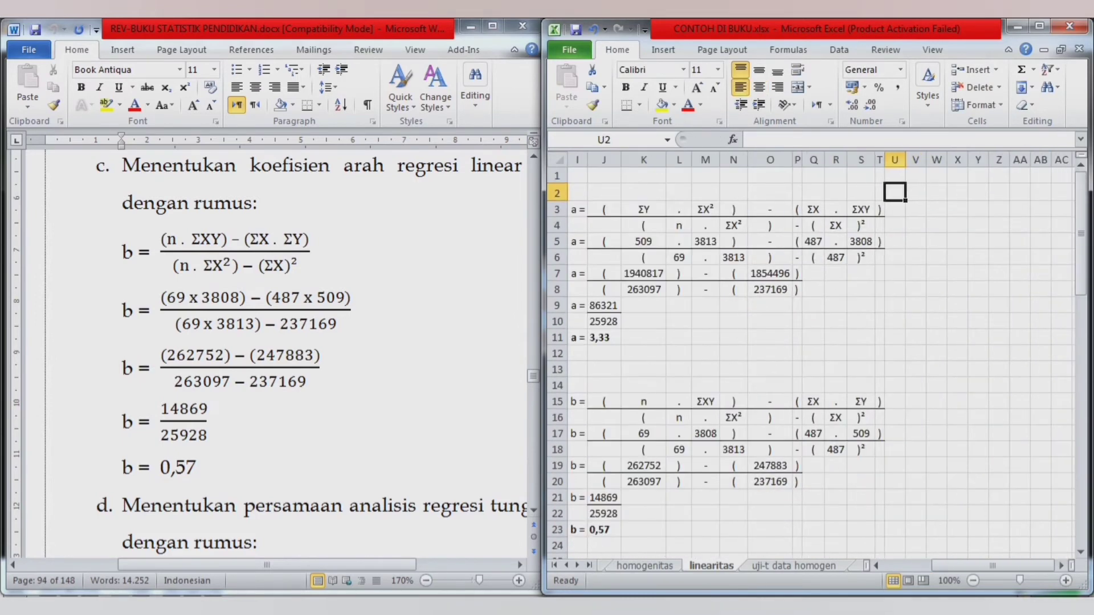
Step: Try to fill M15, the ΣXY label cell of the b formula, with a reference to the ΣXY value, =S5, and undo the entry
key("Left")
key("Left")
key("Left")
key("Left")
key("Left")
key("Left")
key("Left")
key("Left")
key("Left")
key("Down")
key("Down")
key("Down")
key("Down")
key("Down")
key("Down")
key("Down")
key("Down")
key("Down")
key("Down")
key("Down")
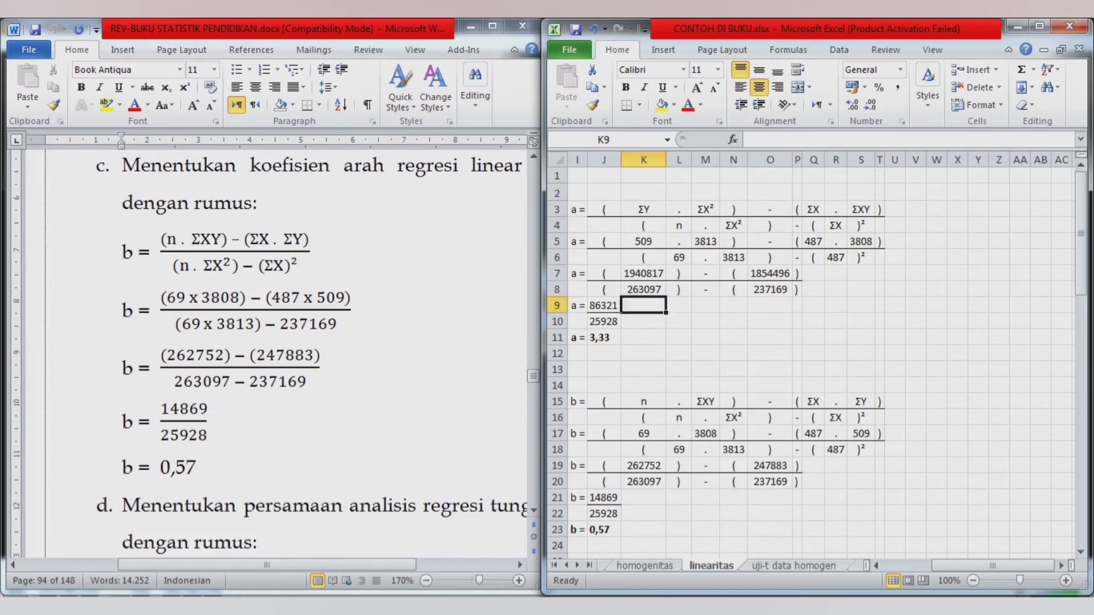
key("Right")
key("Down")
key("Right")
key("Down")
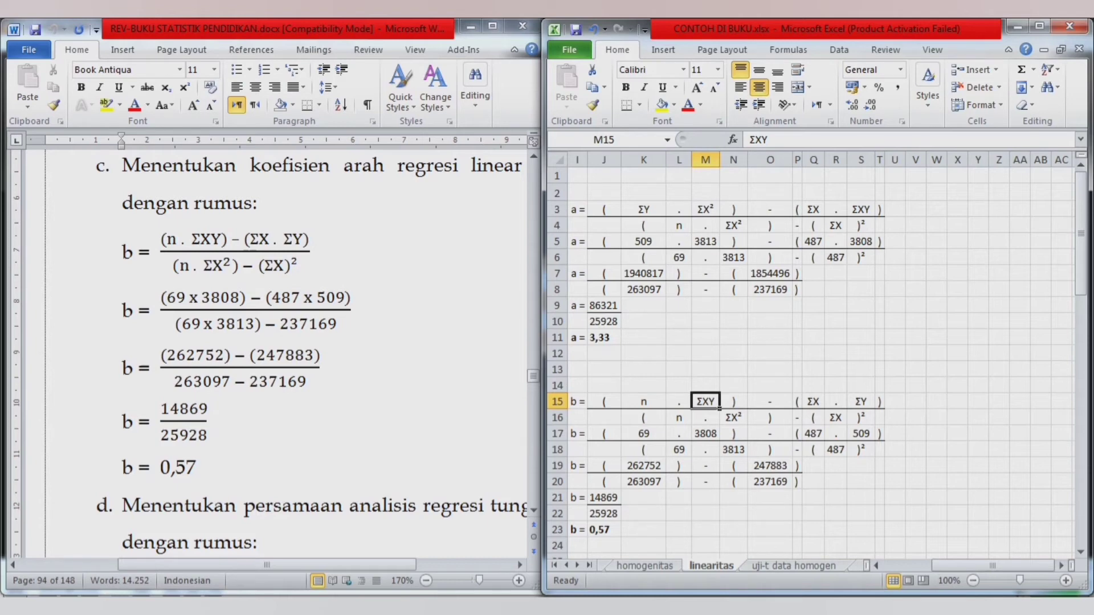
type("=")
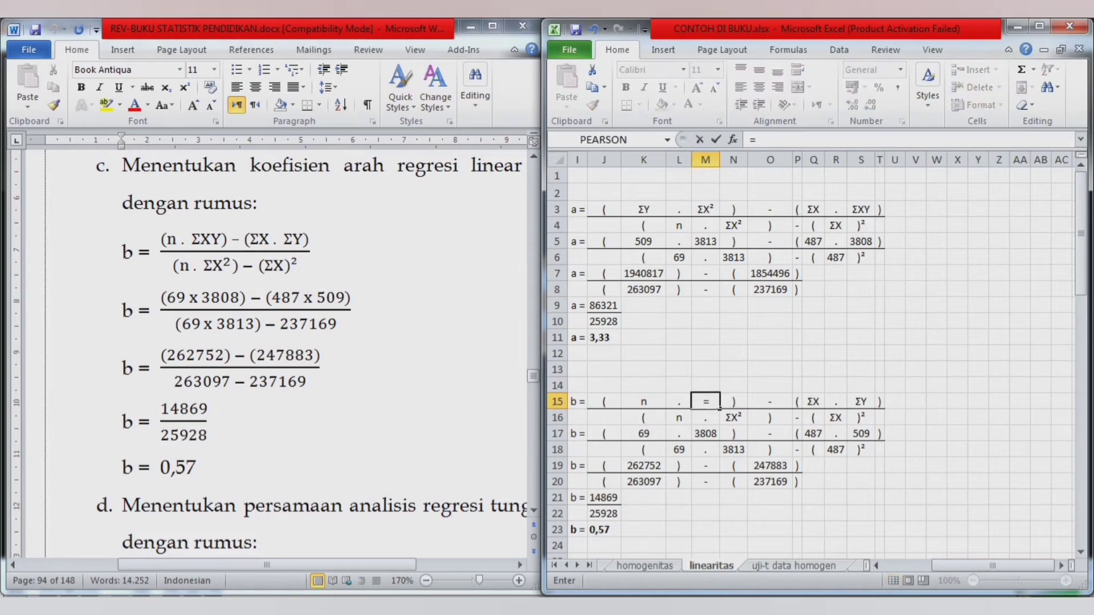
left_click(861, 242)
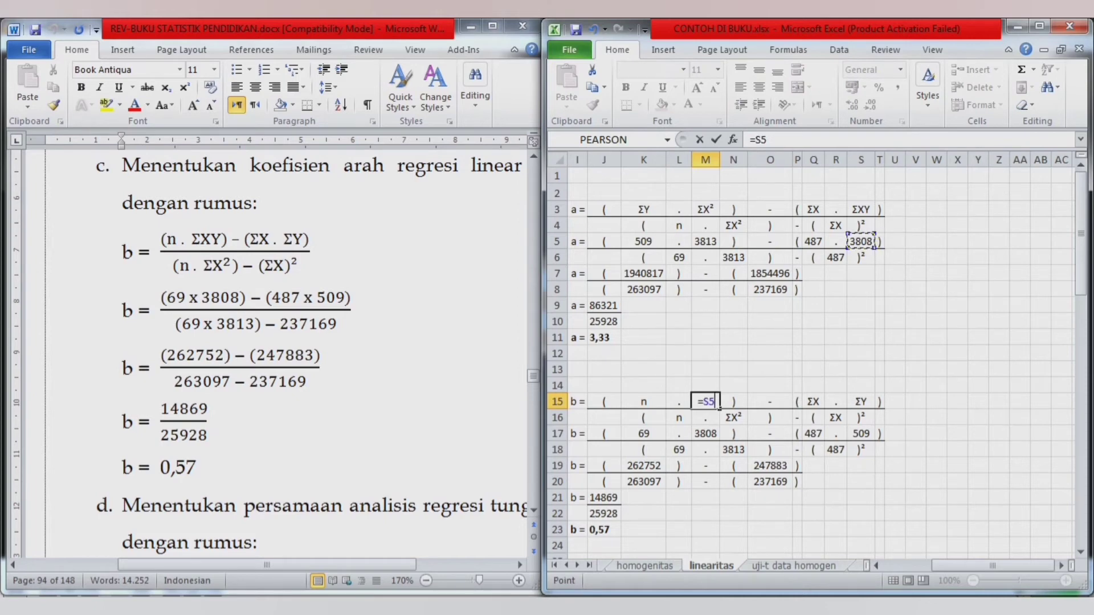
key("Return")
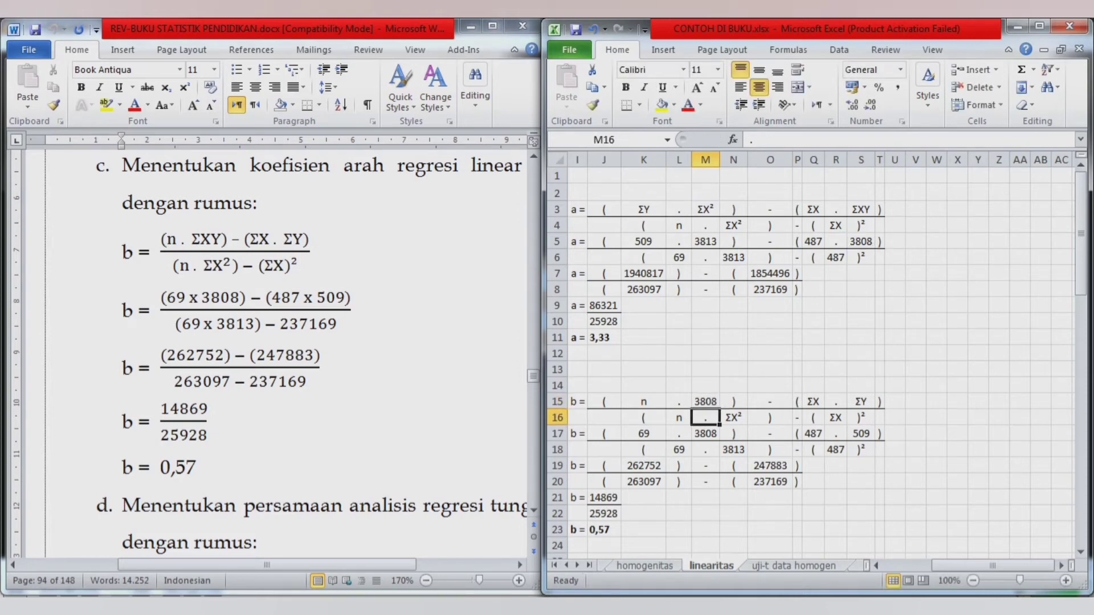
key("ctrl+z")
Step: Re-enter the ΣXY value in M17 as a reference to the same term in the a calculation, =S5
left_click(706, 450)
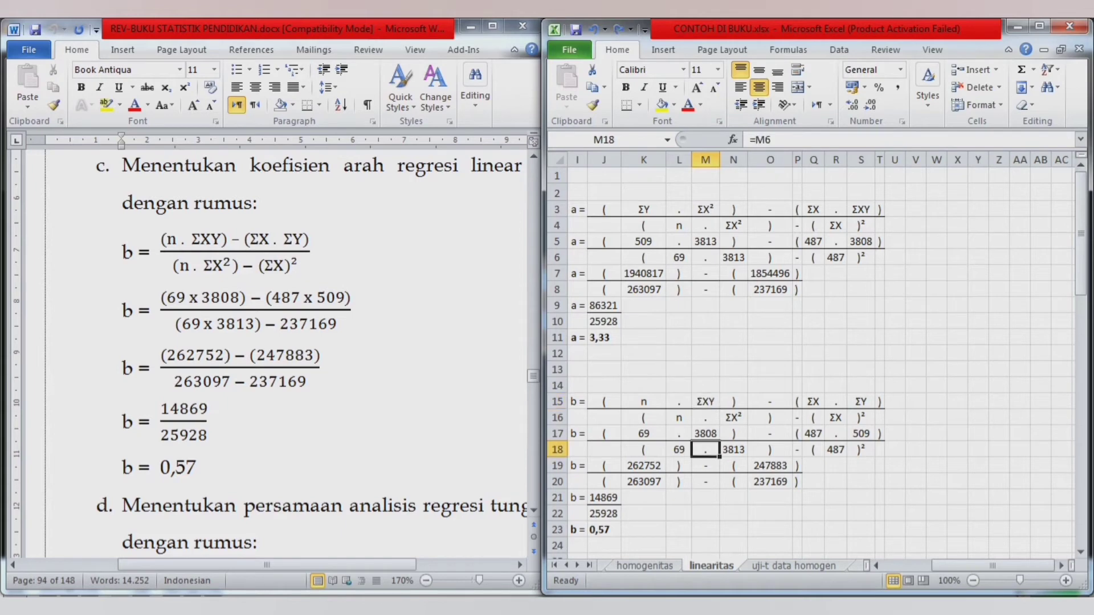
left_click(706, 434)
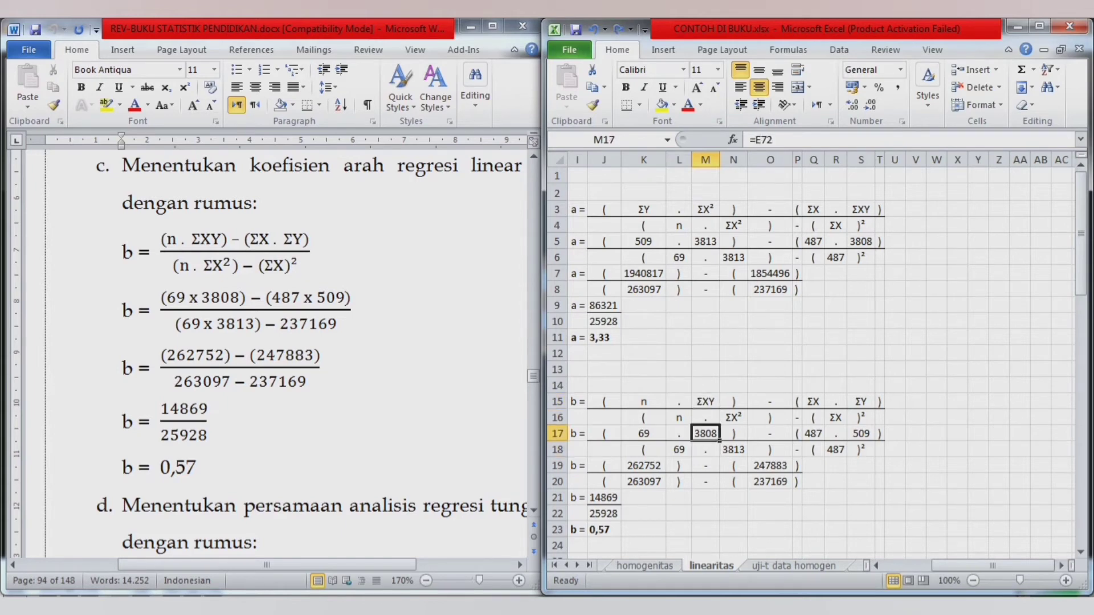
type("=")
left_click(861, 242)
key("Return")
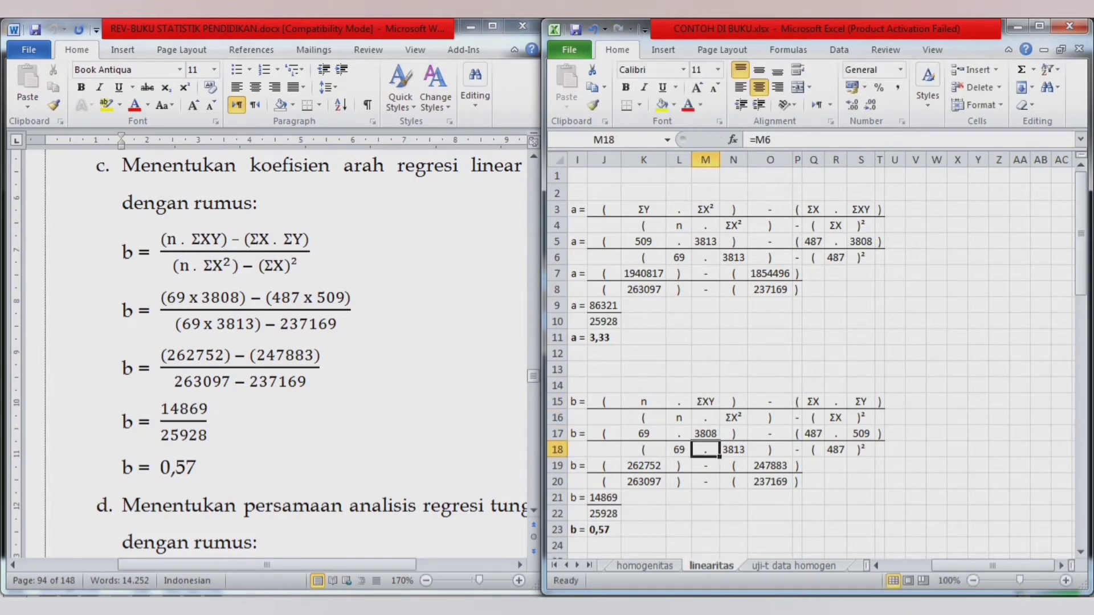
Step: Re-enter the ΣX value in Q17 as =Q5 and the ΣY value in S17 as =K5
left_click(814, 434)
type("=")
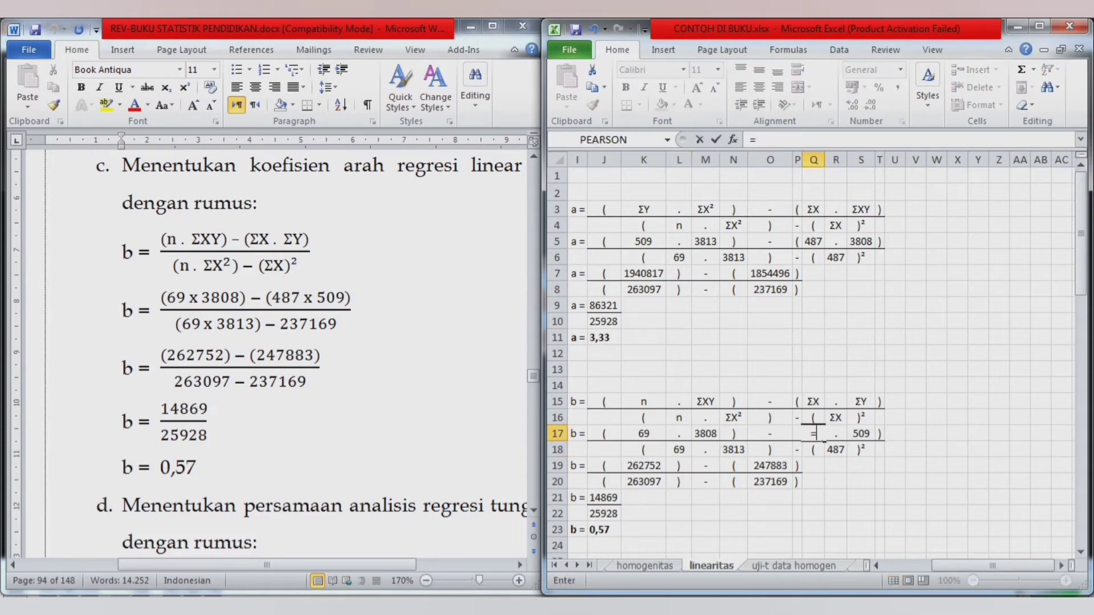
left_click(814, 241)
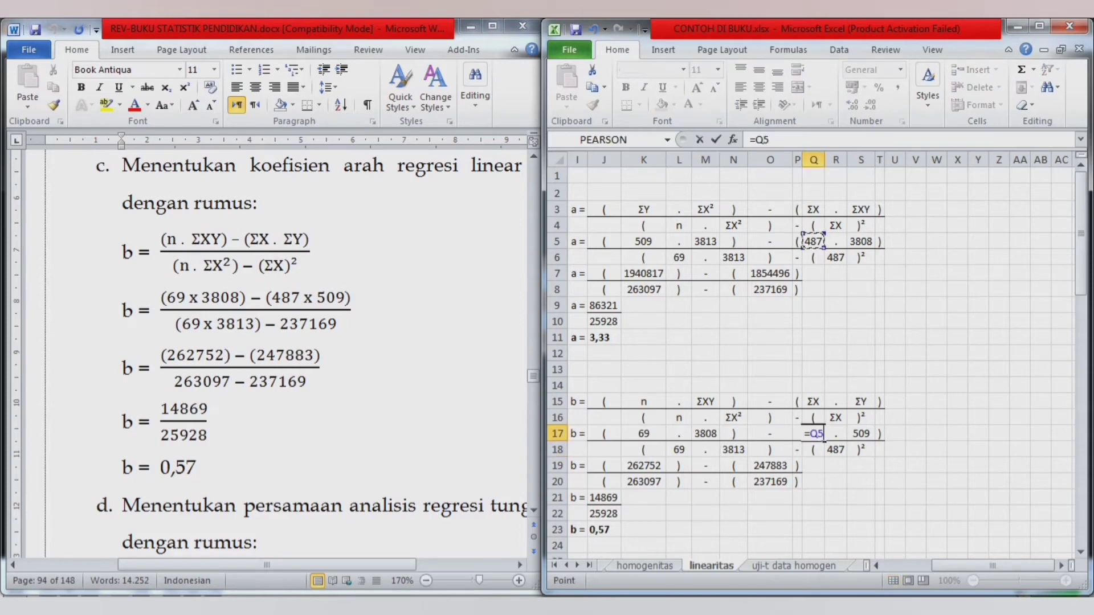
key("Return")
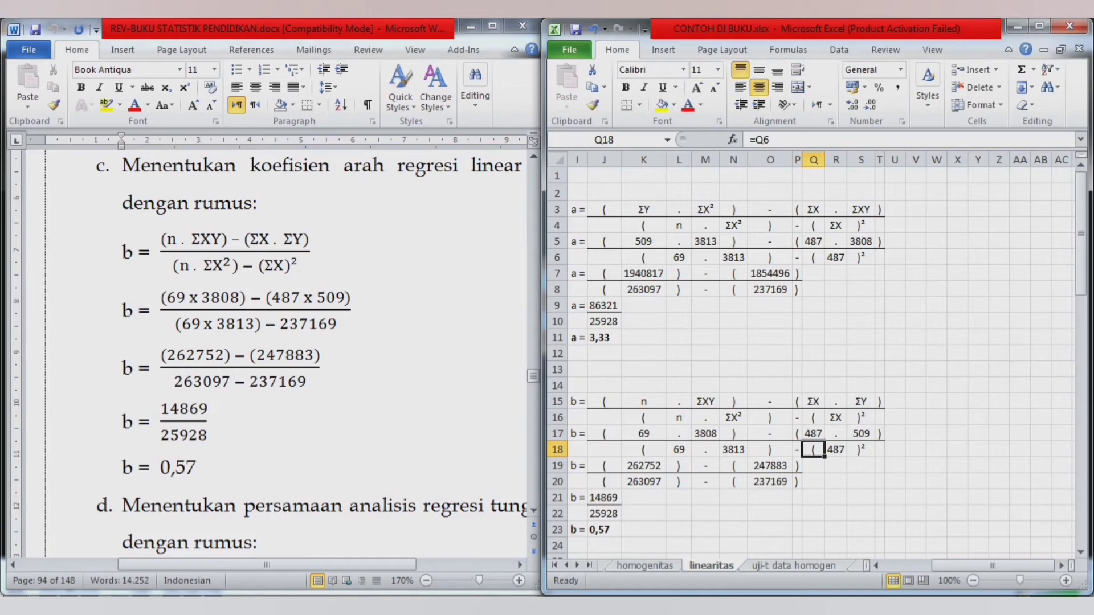
left_click(871, 436)
type("=")
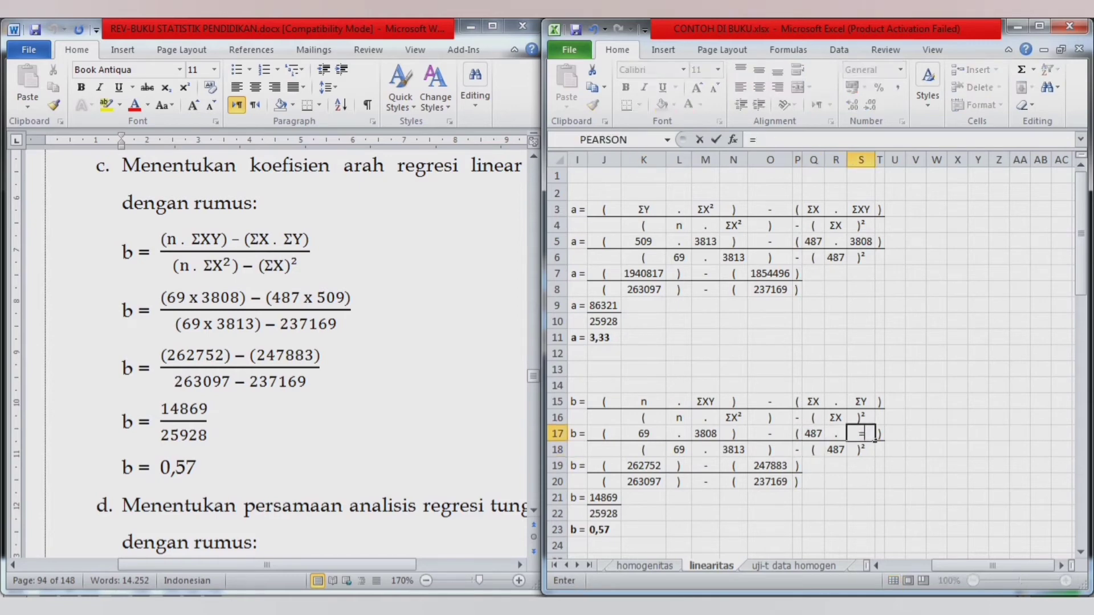
left_click(643, 241)
key("Return")
Step: Re-enter the ΣX² value in N18 of the b denominator as a reference to the a calculation, =M5
left_click(814, 450)
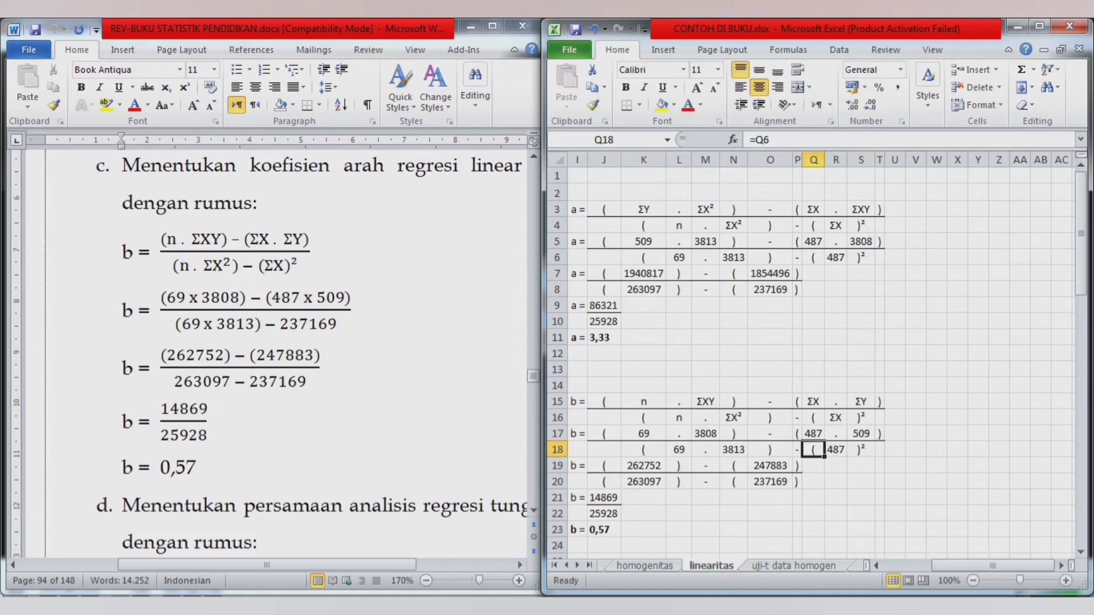
key("Left")
key("Left")
key("Left")
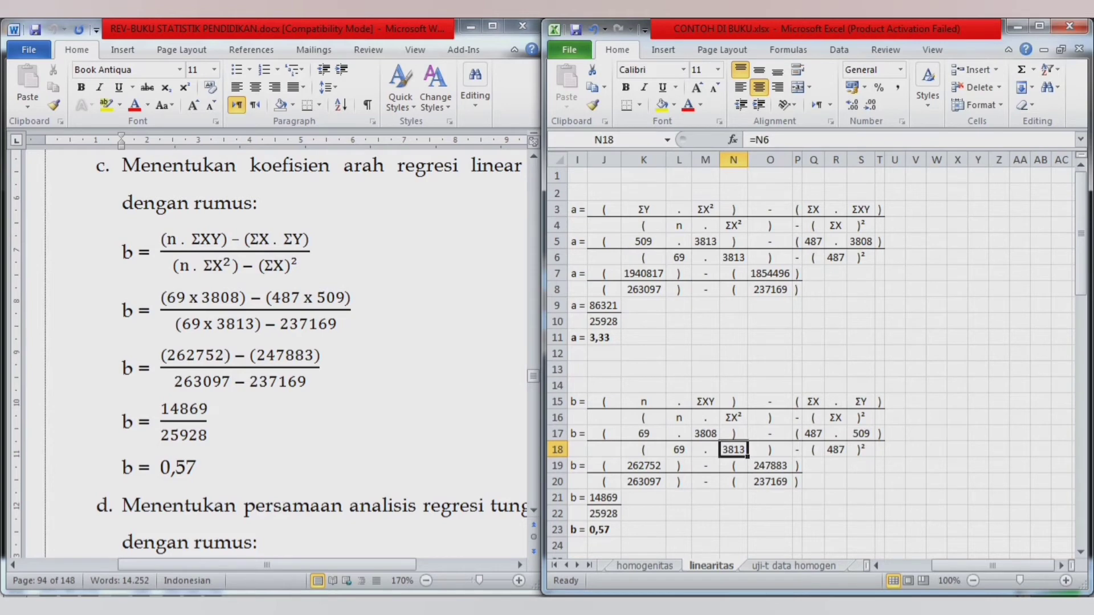
type("=")
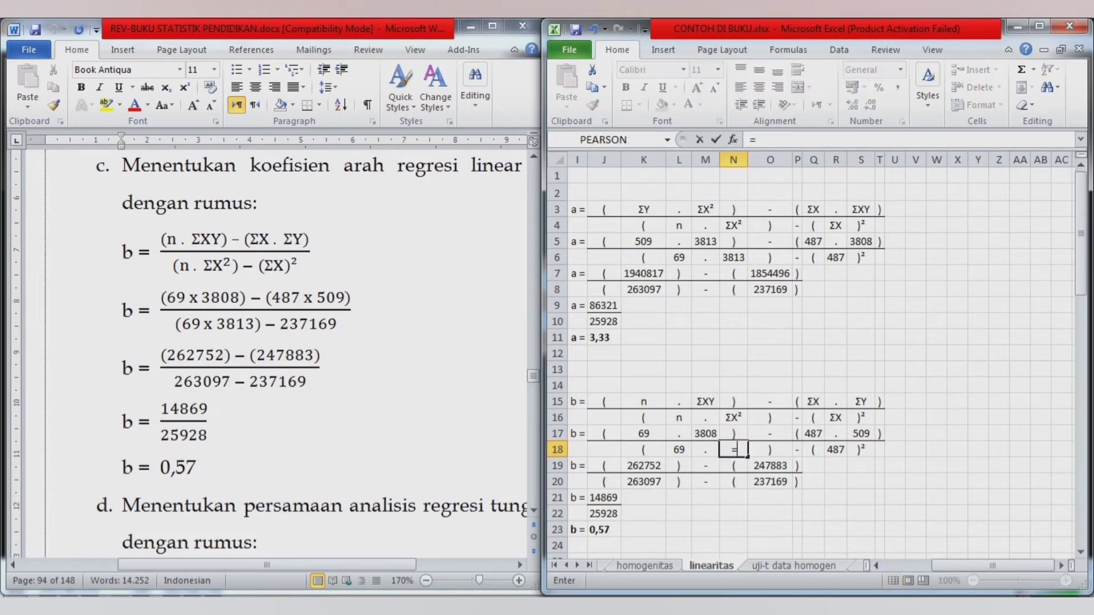
left_click(706, 242)
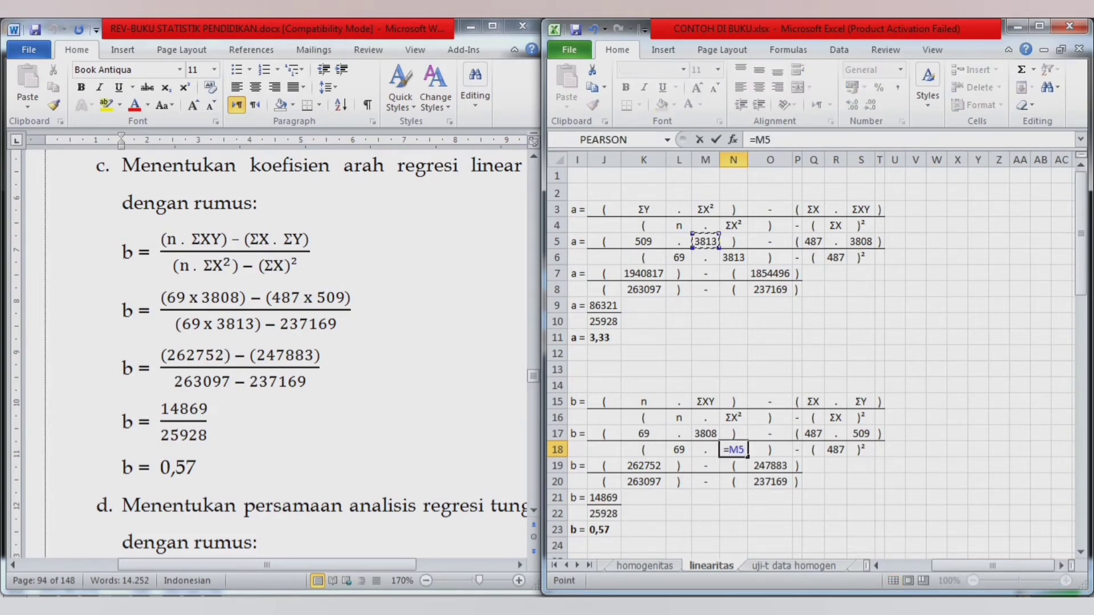
key("Return")
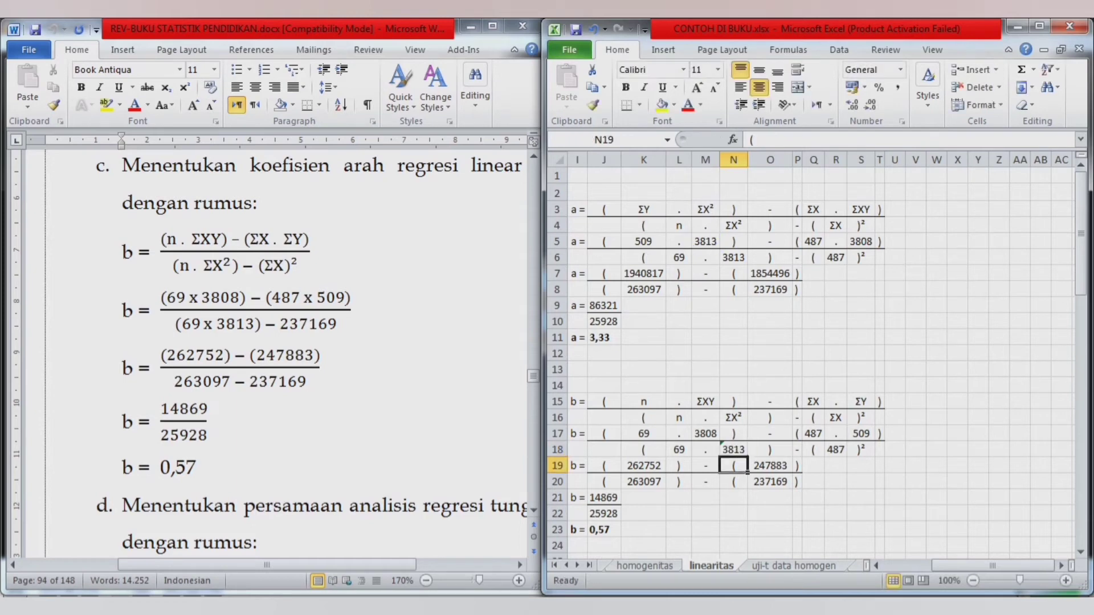
Step: Re-enter the ΣX value in R18 of the b denominator as a reference to the numerator term above, =Q17
key("Right")
key("Right")
key("Right")
key("Right")
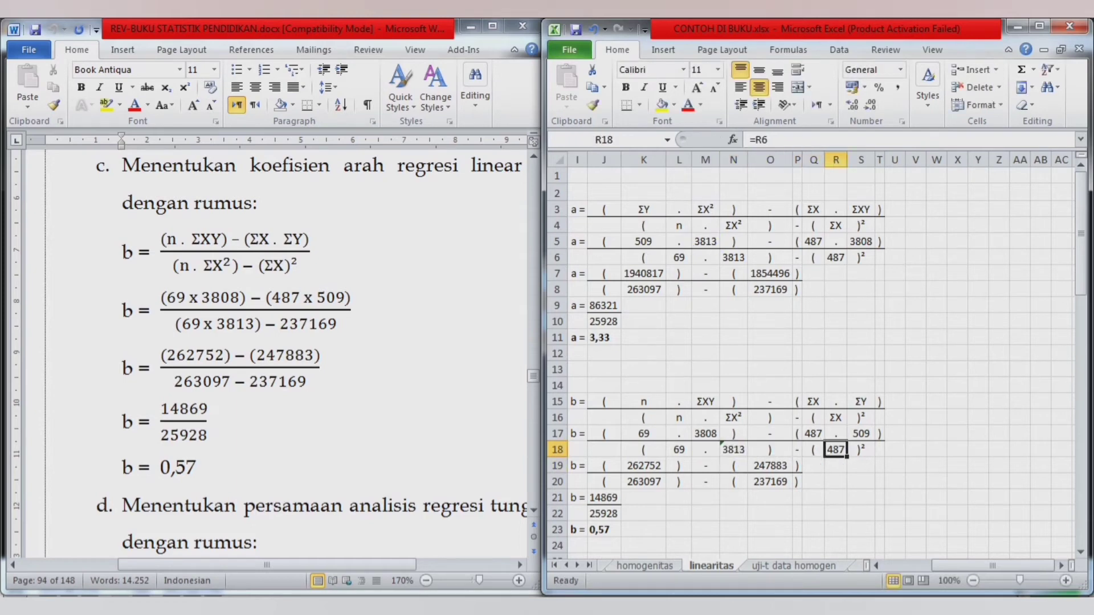
type("=")
key("Up")
key("Left")
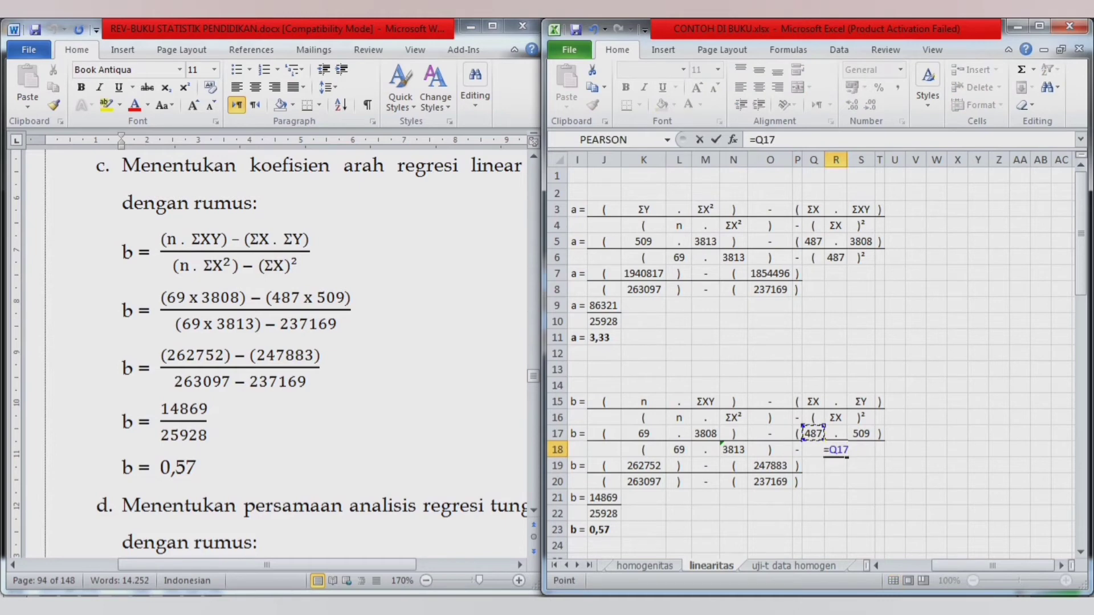
key("Return")
Step: Examine which cells the formula for the first numerator product of b in K19 multiplies
key("Left")
key("Left")
key("Left")
key("Left")
key("Left")
key("Left")
key("Left")
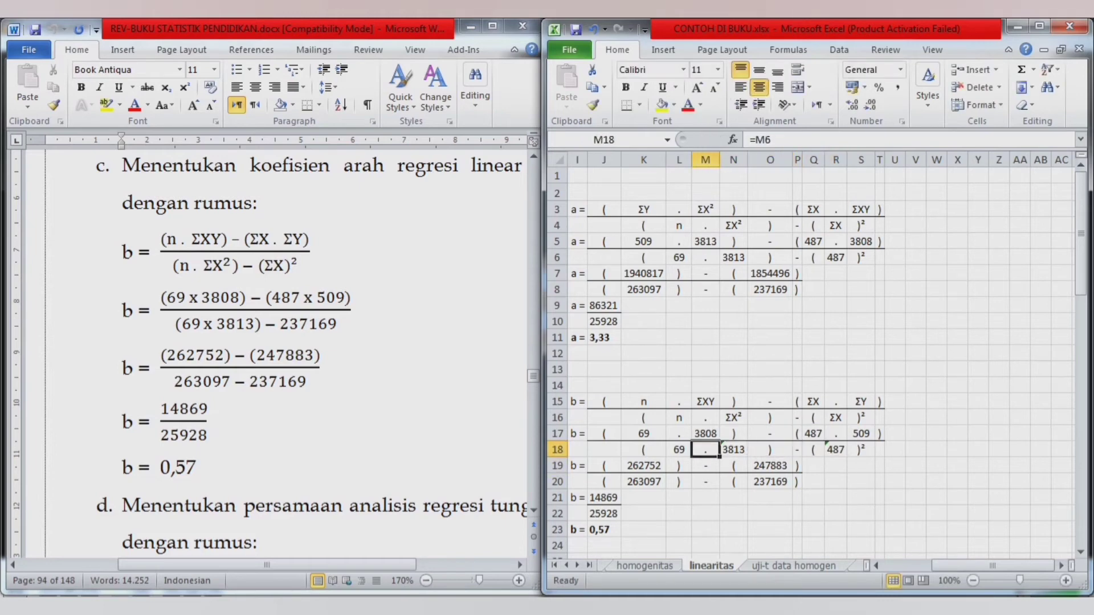
key("F2")
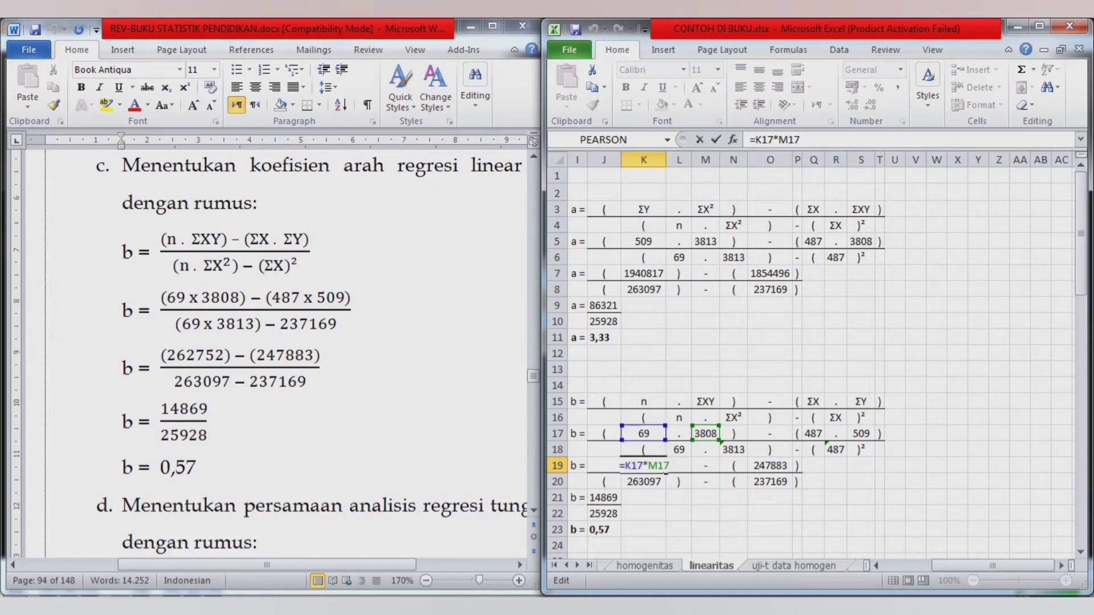
key("Return")
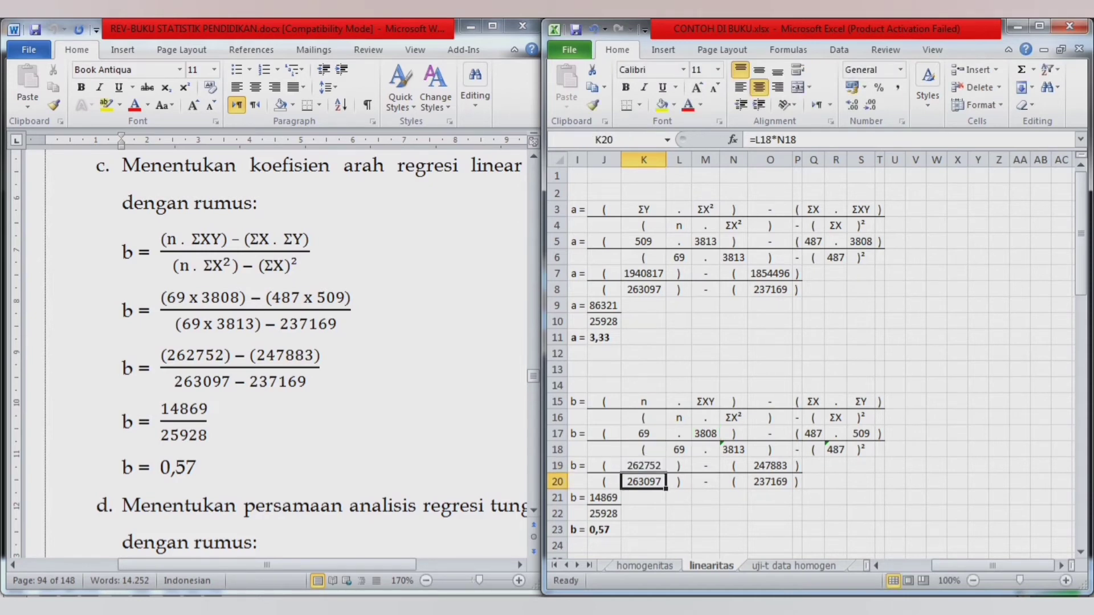
Step: Examine which cells the formula for the second numerator product of b in O19 multiplies
key("Up")
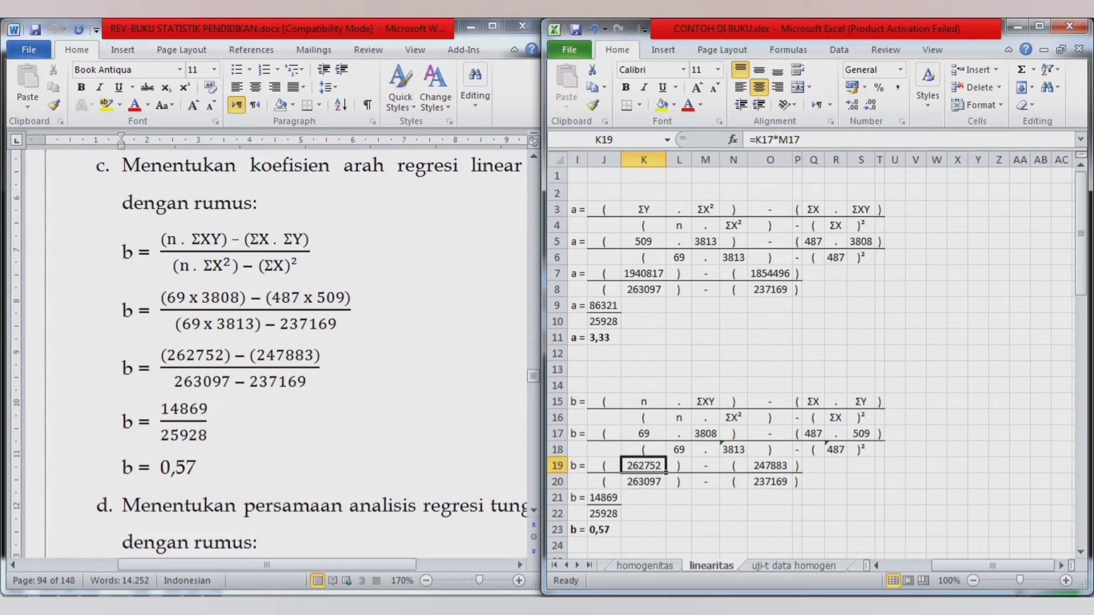
key("Right")
key("Right")
key("Right")
key("Right")
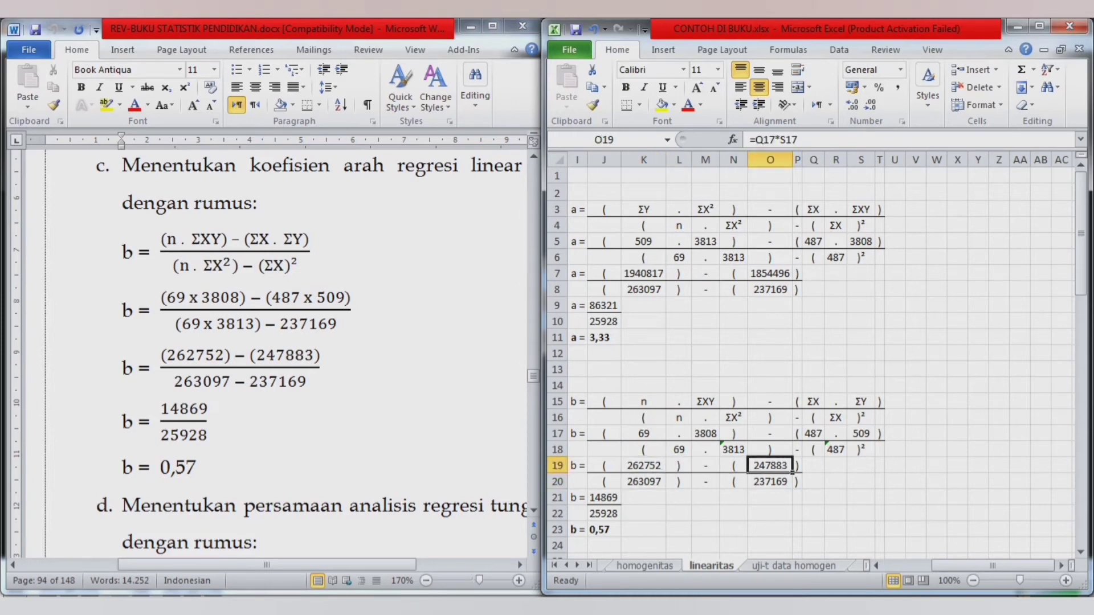
key("F2")
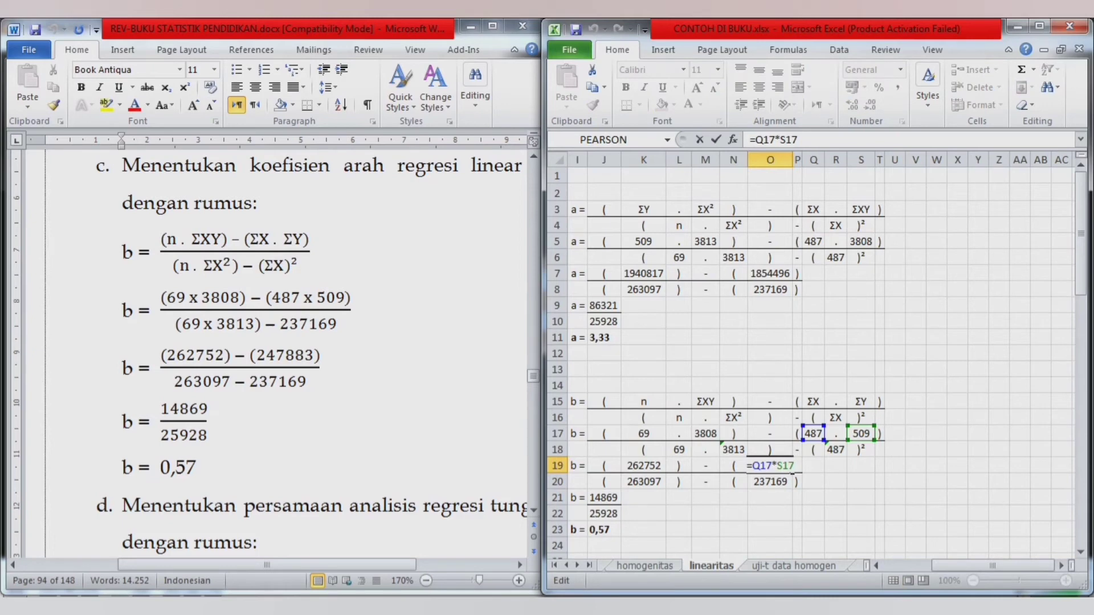
key("Return")
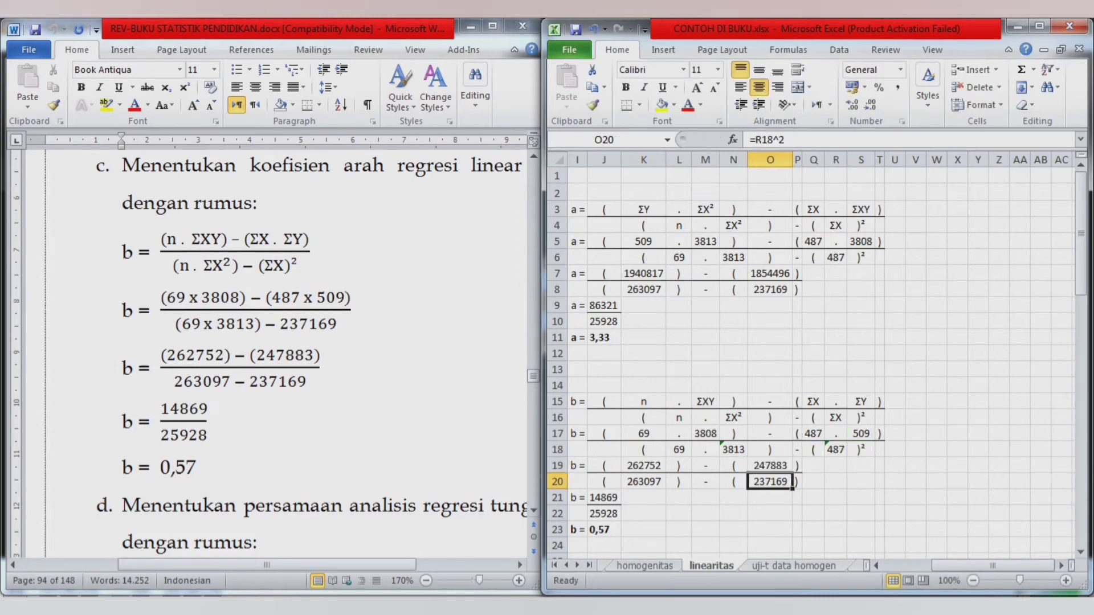
key("Up")
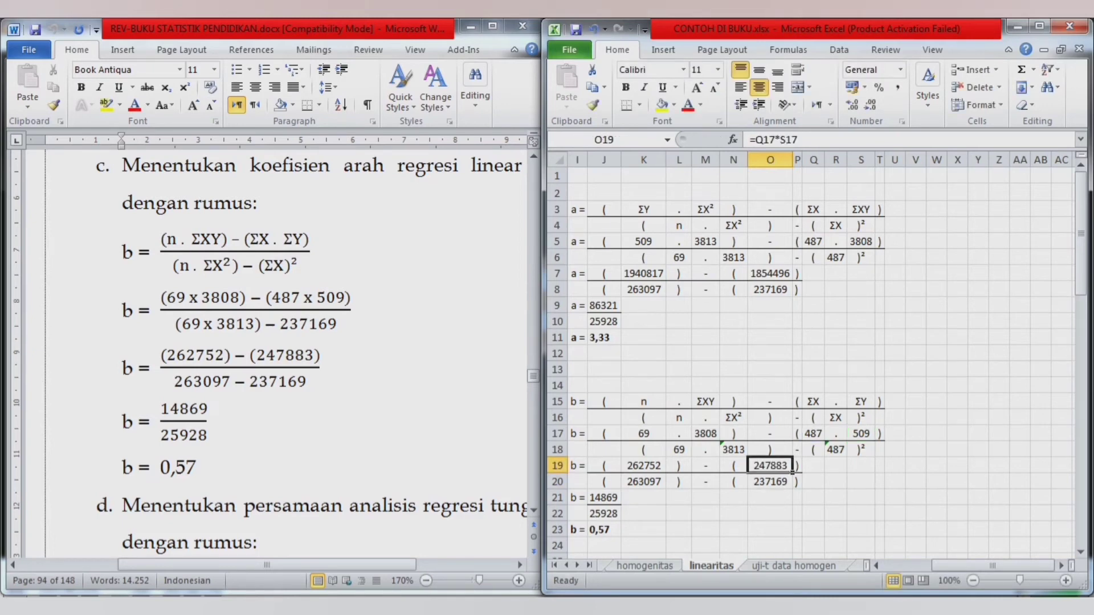
Step: Review the formula of the first denominator product of b in K20 and return to K19
key("Left")
key("Left")
key("Left")
key("Down")
key("Left")
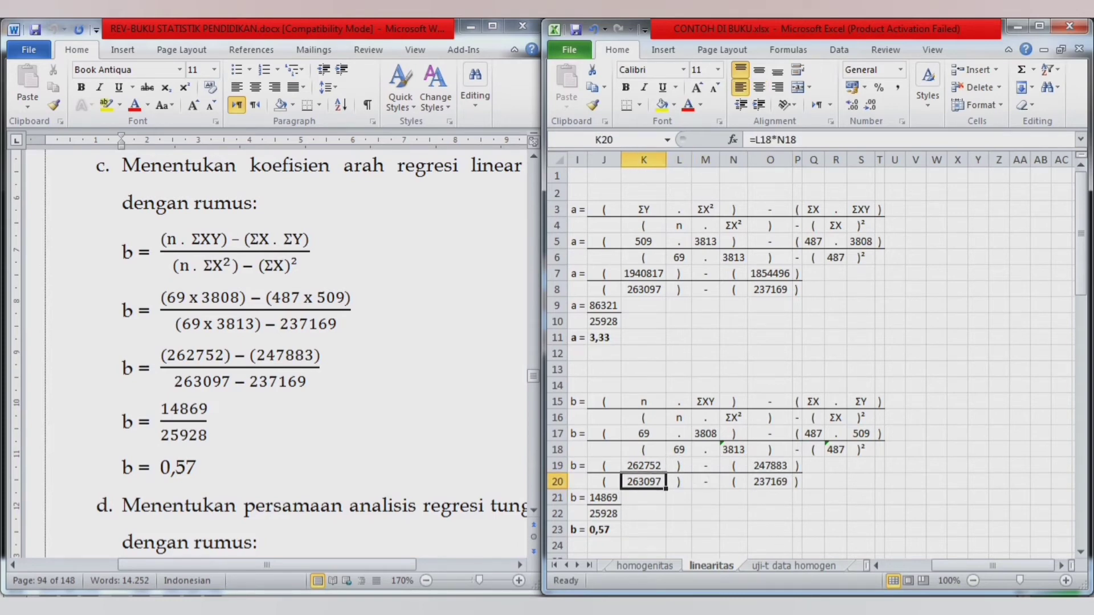
key("Up")
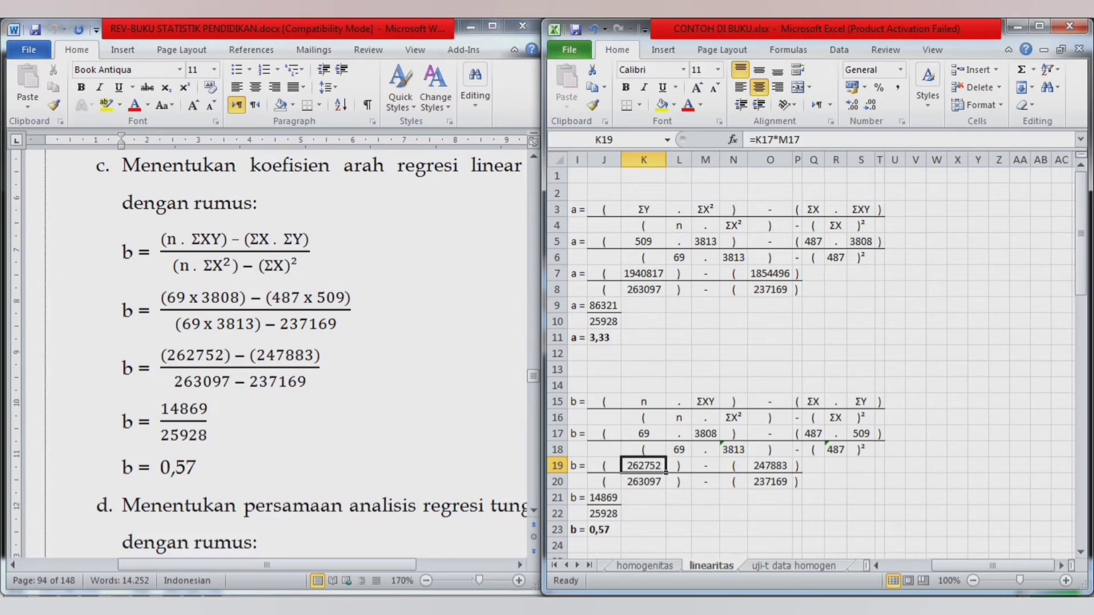
Step: Go to the end of the No. column to view the last data row and the totals row of the table
key("ctrl+Left")
key("ctrl+Left")
key("ctrl+Left")
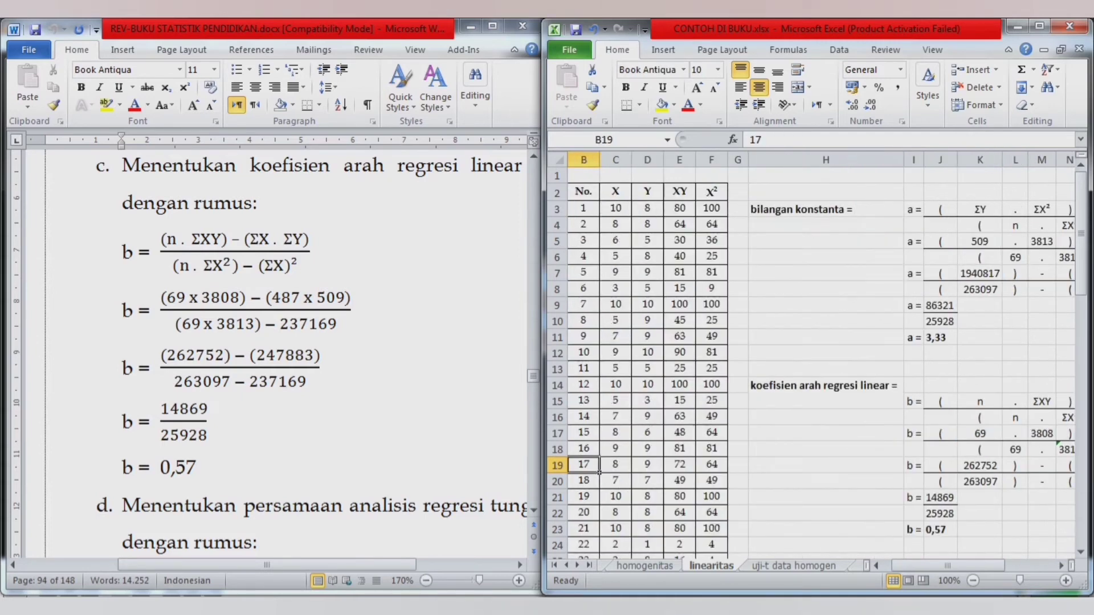
key("ctrl+Down")
key("Up")
Step: Return from the end of the data table to the start of the b calculation at I15
key("Right")
key("Right")
key("Right")
key("Right")
key("Right")
key("Right")
key("Right")
key("Right")
key("Right")
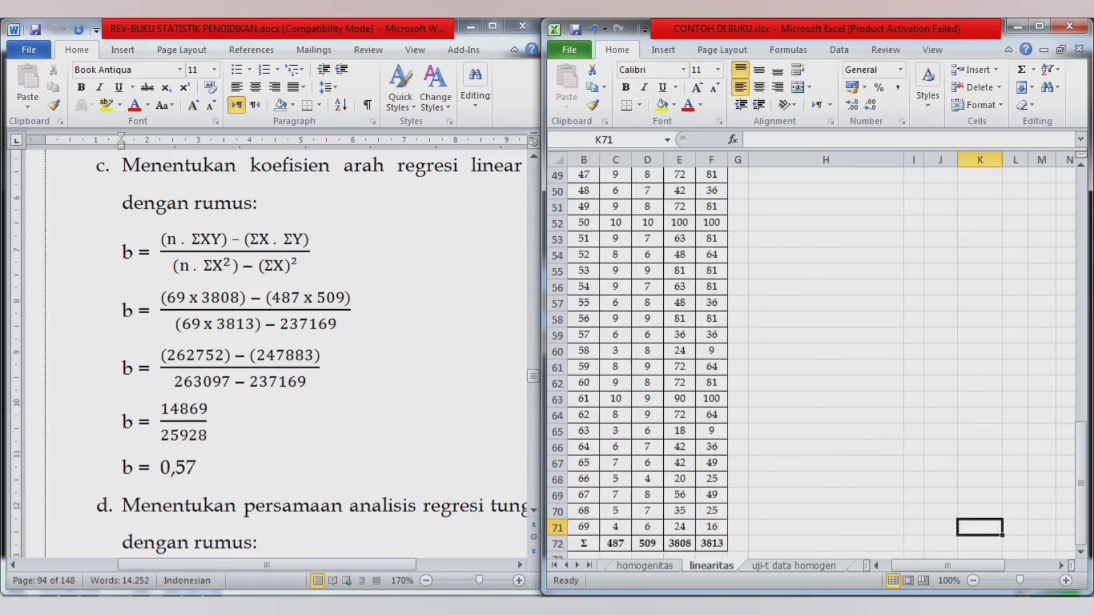
key("Right")
key("Right")
key("Right")
key("Right")
key("Right")
key("Right")
key("Right")
key("Right")
key("Right")
key("Right")
key("Right")
key("Left")
key("Left")
key("Left")
key("ctrl+Up")
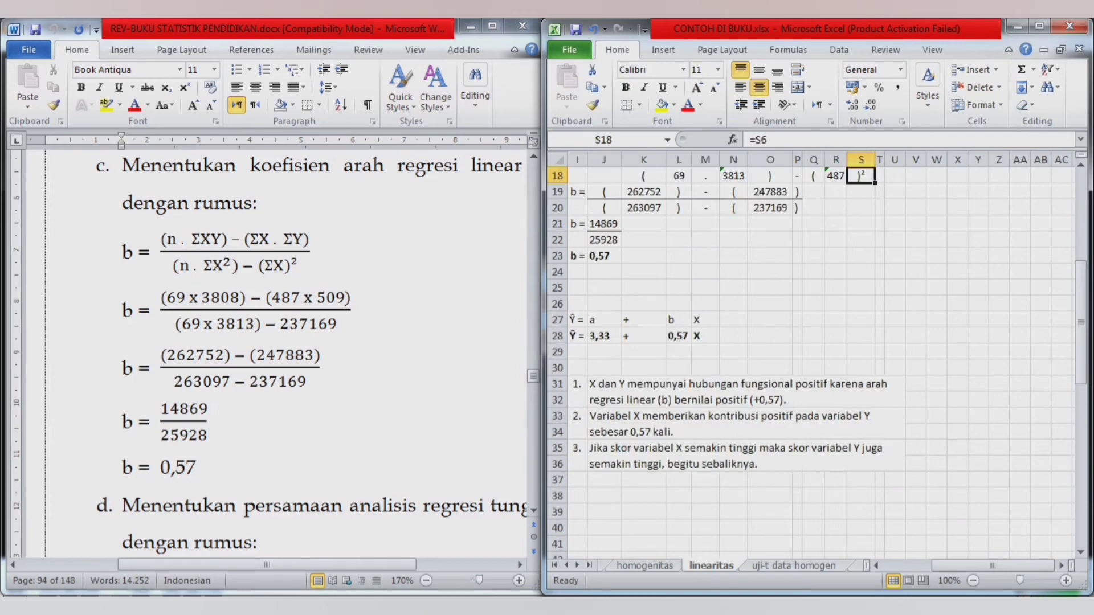
key("Left")
key("Left")
key("Up")
key("Up")
key("Up")
key("Up")
key("Left")
key("Left")
key("Left")
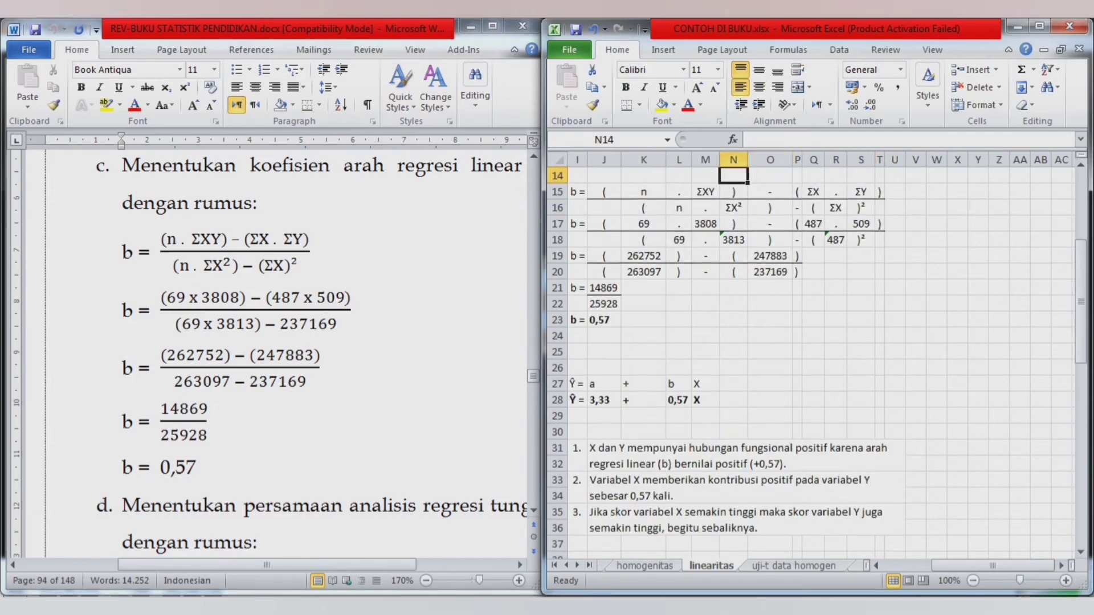
key("Left")
key("Left")
key("Left")
key("Left")
key("Left")
key("Down")
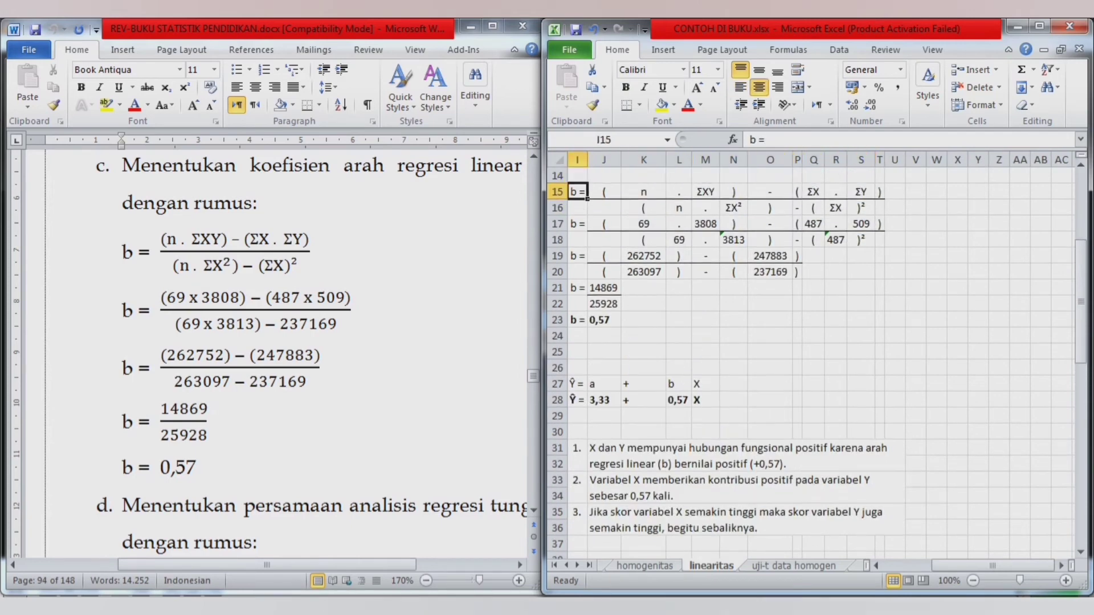
key("Down")
key("Up")
key("Up")
key("Down")
key("Down")
key("Up")
key("Down")
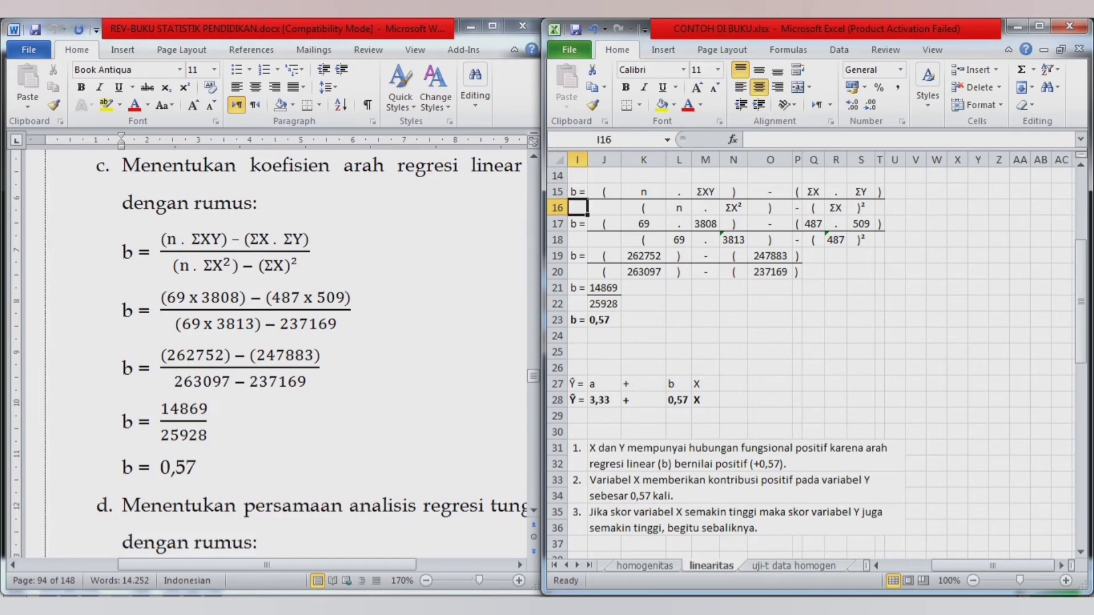
Step: Follow the b calculation down to its final result in J23 and review the formula there
key("Down")
key("Down")
key("Right")
key("Right")
key("Down")
key("Down")
key("Down")
key("Left")
key("Left")
key("Down")
key("Down")
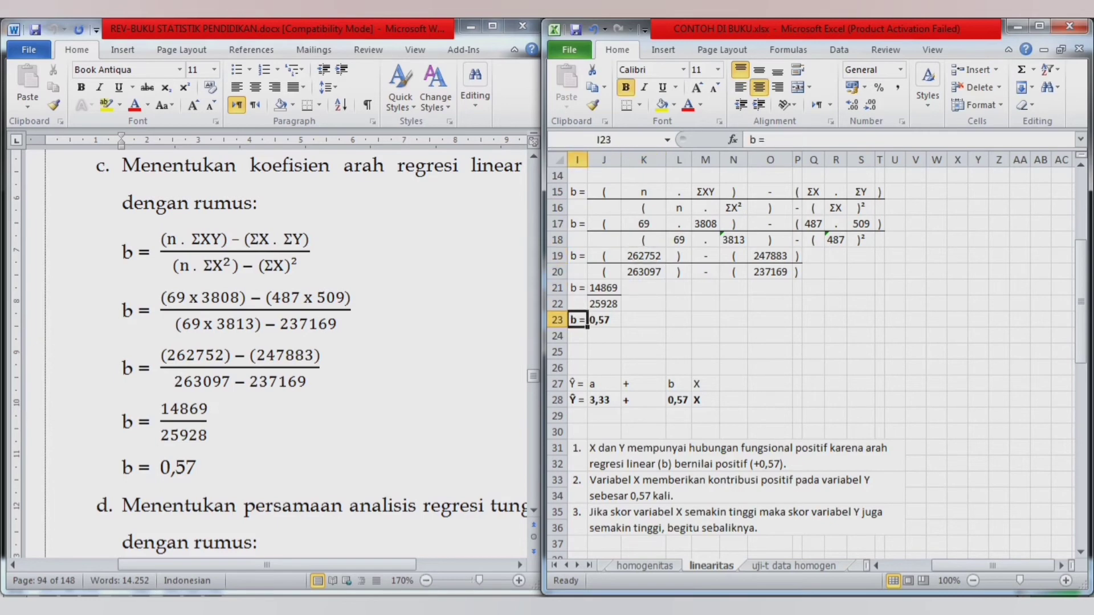
key("Left")
key("Right")
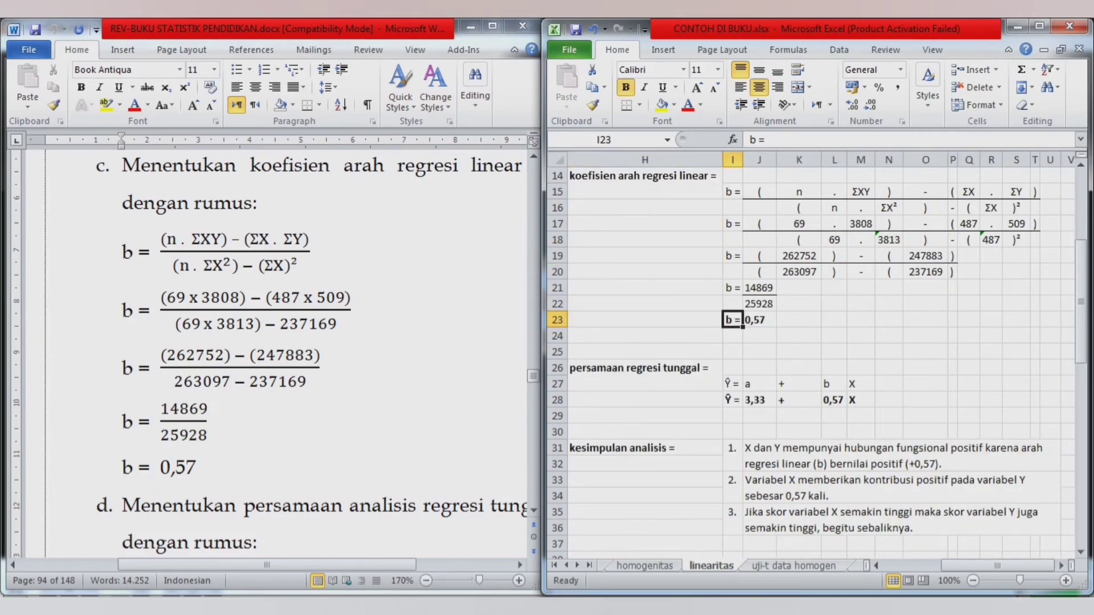
key("Right")
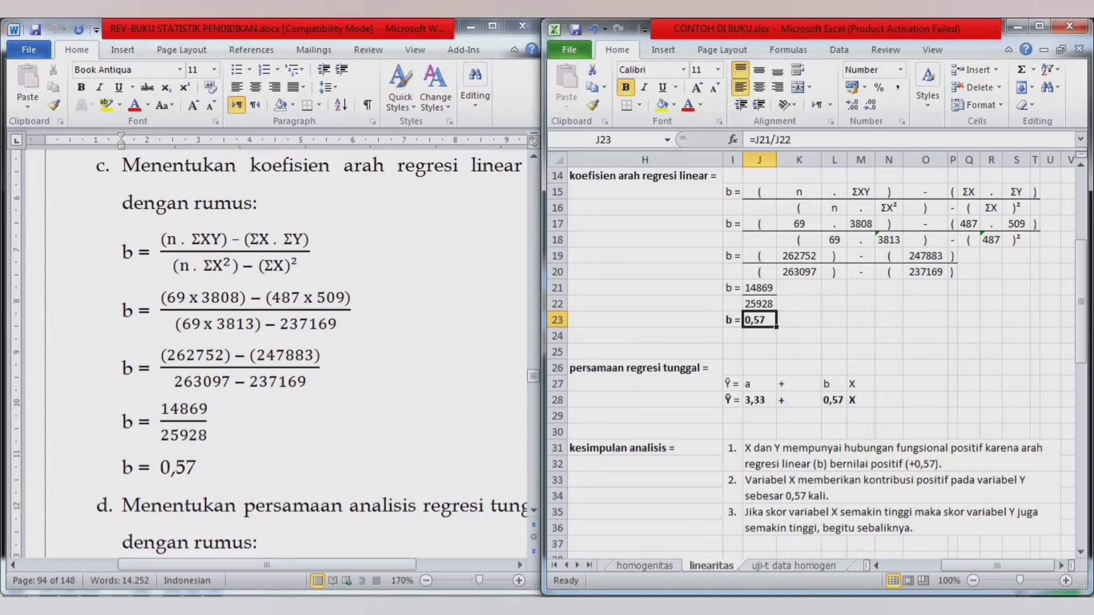
Step: Go to the persamaan regresi tunggal heading in H26 below the b calculation
key("Down")
key("Left")
key("Down")
key("Down")
key("Left")
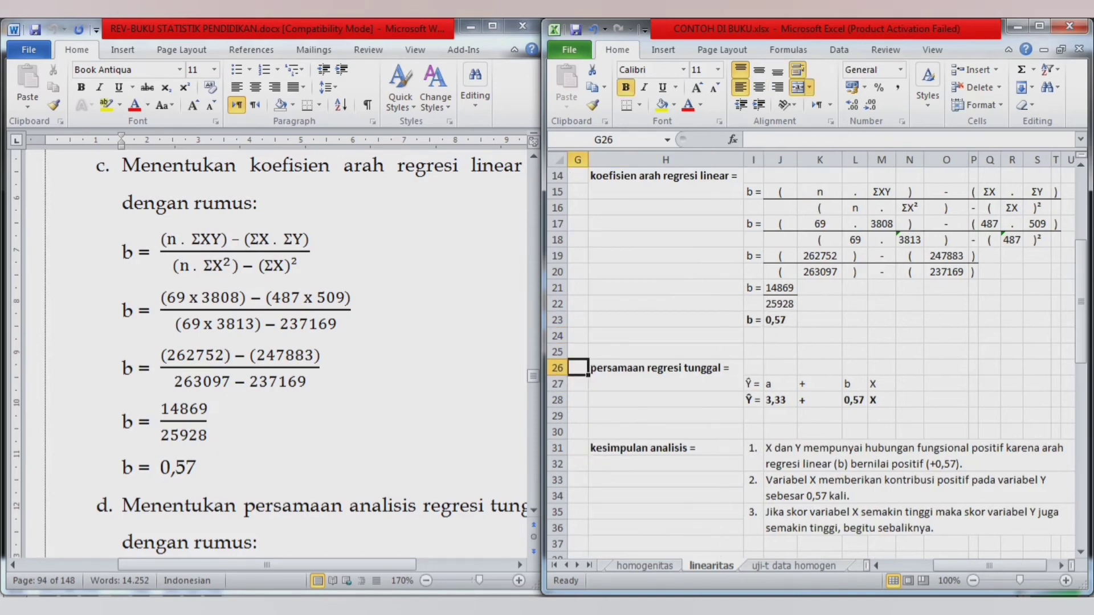
key("alt+Tab")
key("alt+Tab")
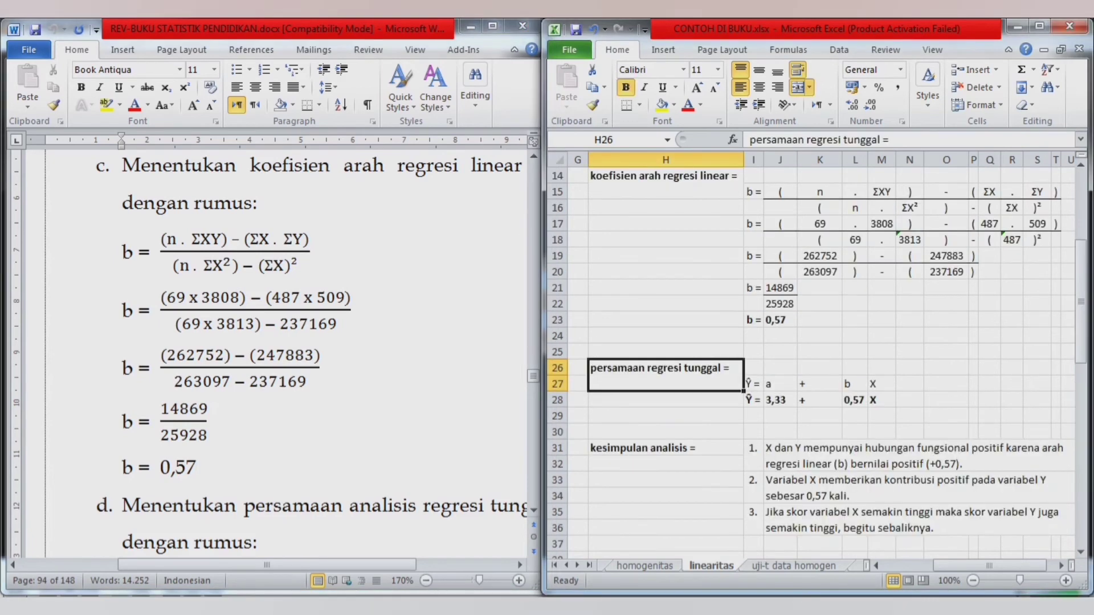
Step: Switch to the Word book and bring section d on determining the single regression equation into view
key("alt+Tab")
key("Down")
key("Down")
key("Down")
key("Down")
key("Down")
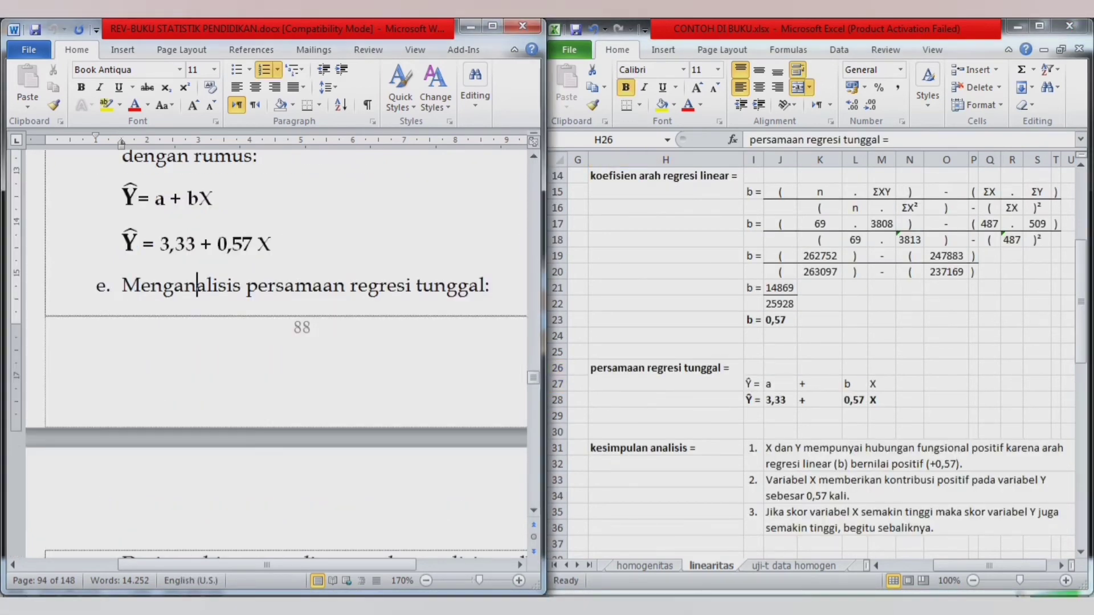
key("Up")
key("Up")
key("Up")
key("Up")
key("Right")
key("Down")
key("Right")
key("Right")
key("Right")
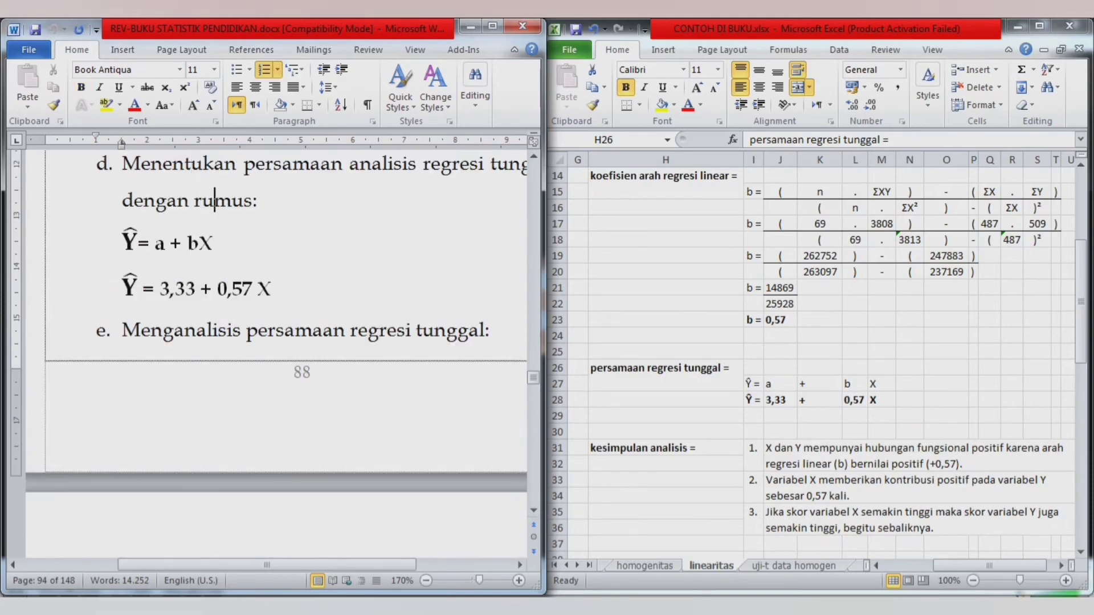
Step: Move through the heading of section d to the Ŷ term of the general equation Ŷ = a + bX
key("Right")
key("Right")
key("Right")
key("Right")
key("Right")
key("Right")
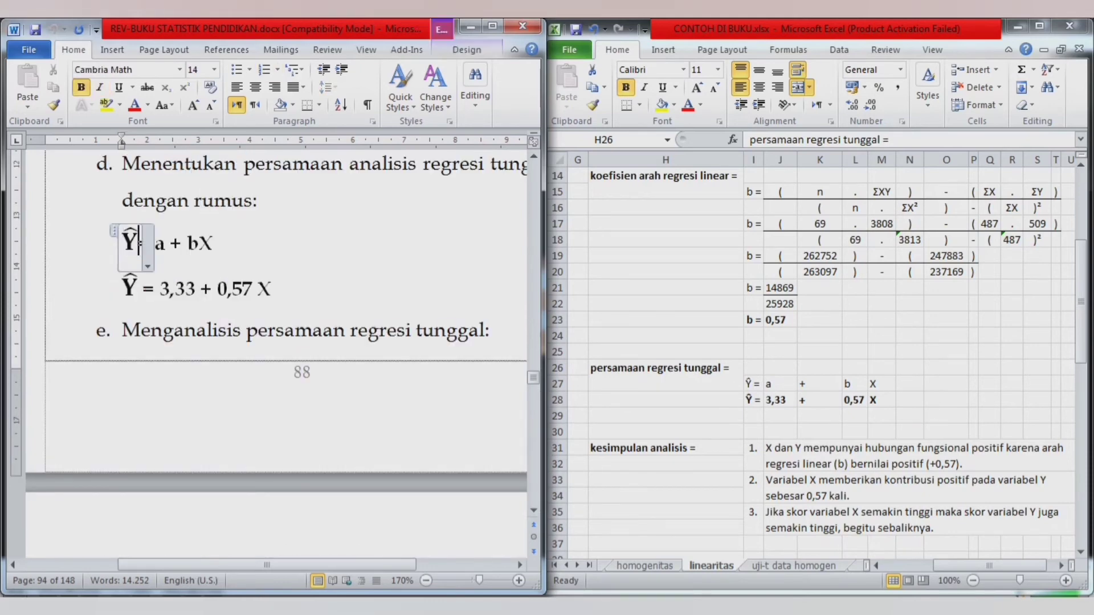
key("Right")
key("Right")
key("Down")
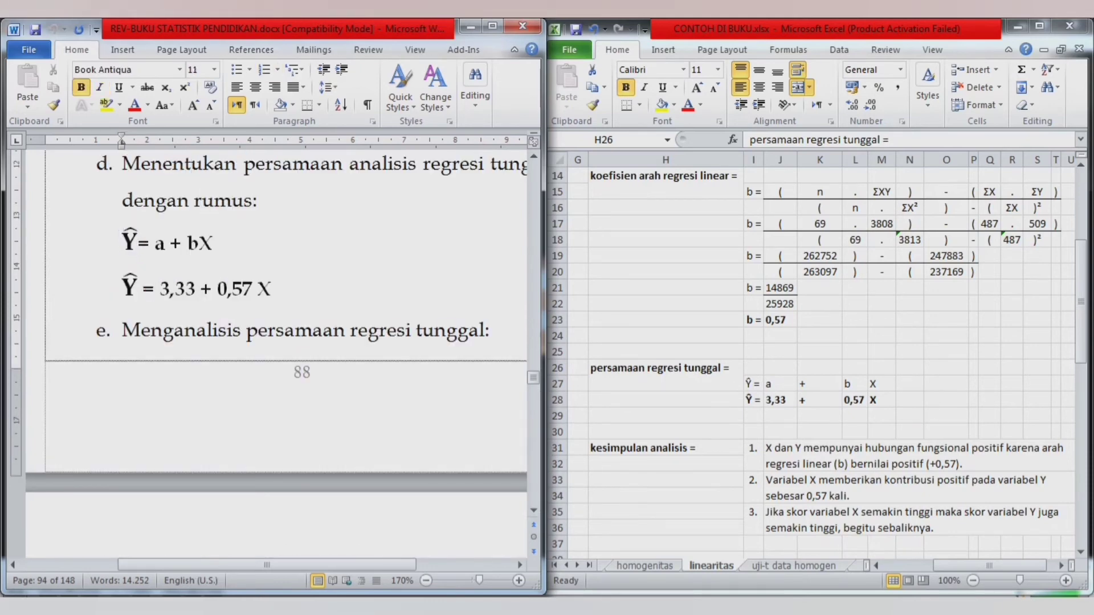
Step: Examine the a and bX terms of the general regression equation in the book, highlighting bX
key("Up")
left_click(156, 289)
key("Up")
key("Right")
key("Left")
key("Right")
key("Right")
key("Right")
key("Left")
key("Left")
key("Left")
key("Right")
key("Right")
key("Right")
key("Right")
key("shift+End")
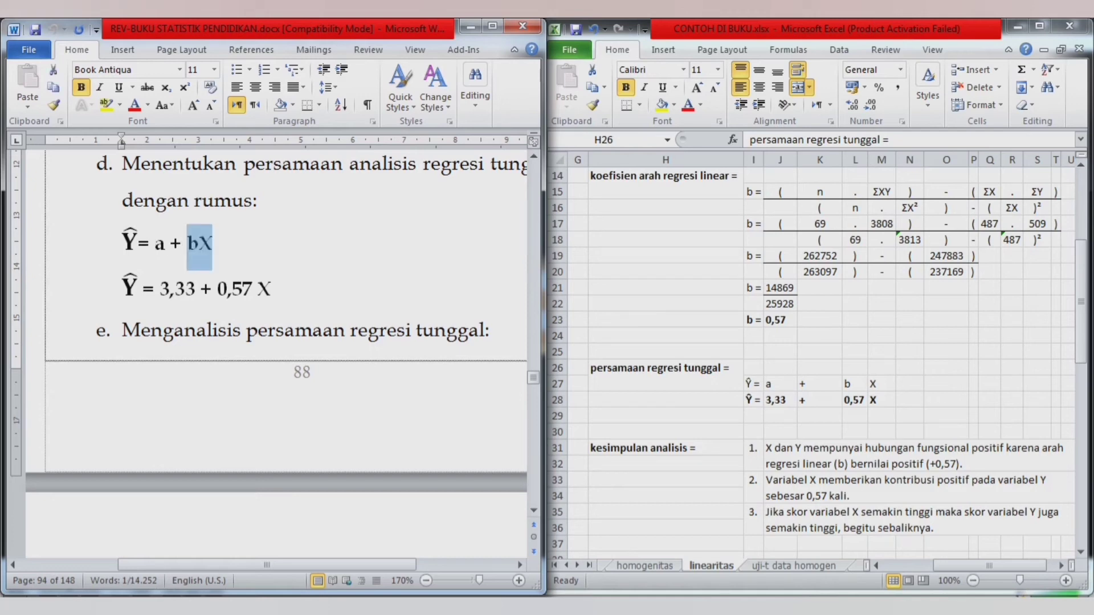
key("Left")
Step: Switch to the Excel sheet and enter =J11 in J28 as the constant a of the regression equation
key("alt+Tab")
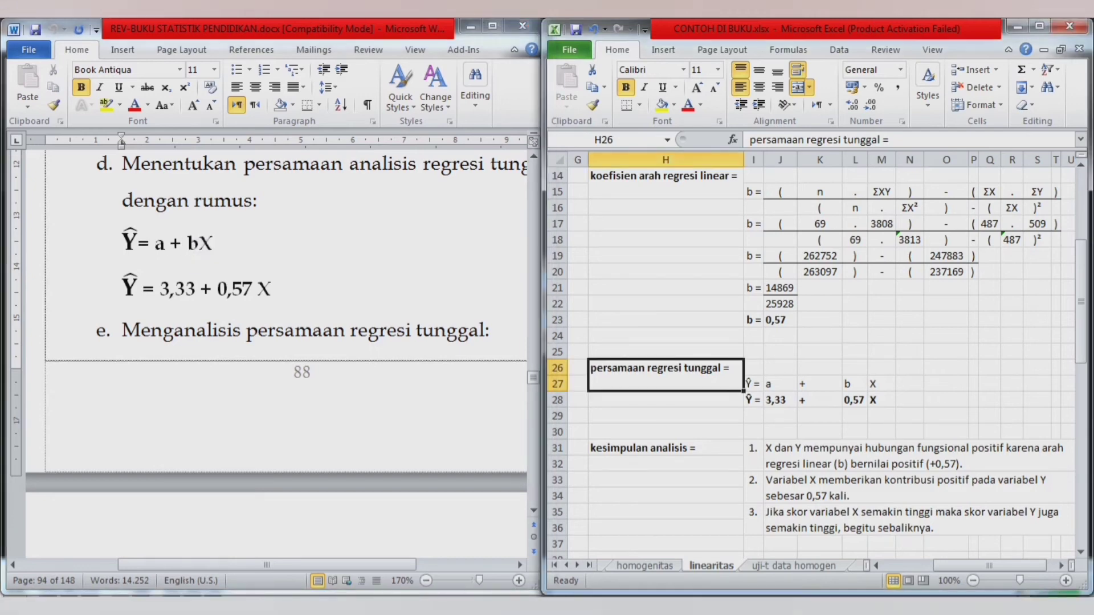
left_click(780, 400)
type("=")
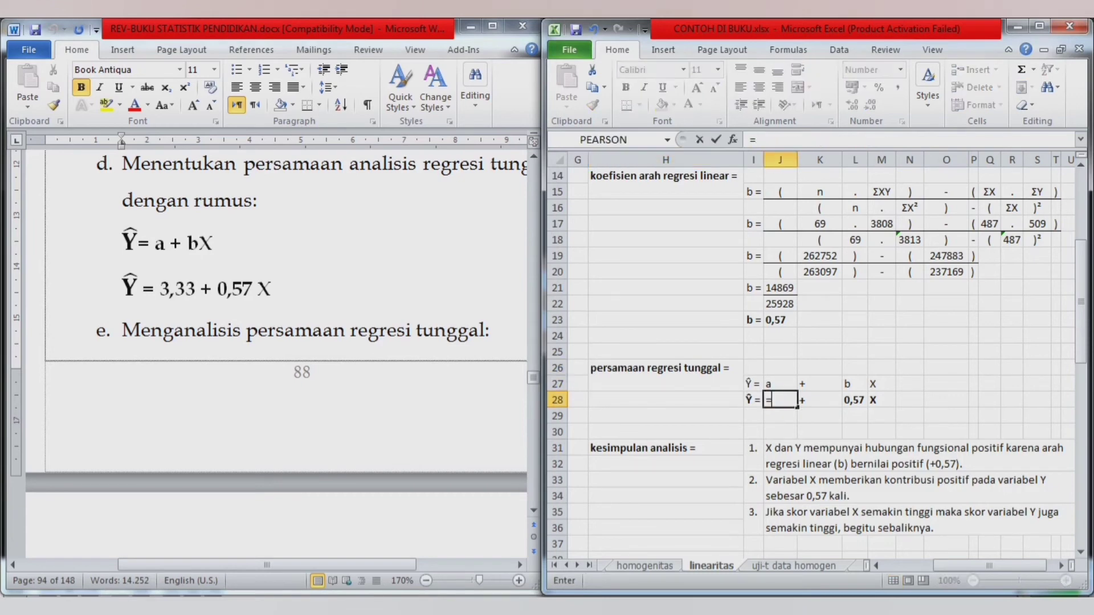
key("Up")
key("Up")
key("Up")
key("Up")
key("Up")
key("Up")
key("Up")
key("Up")
key("Up")
key("Up")
key("Up")
key("Up")
key("Up")
key("Up")
key("Up")
key("Up")
key("Up")
key("Up")
key("Up")
key("Up")
key("Up")
key("Down")
key("Down")
key("Down")
key("Down")
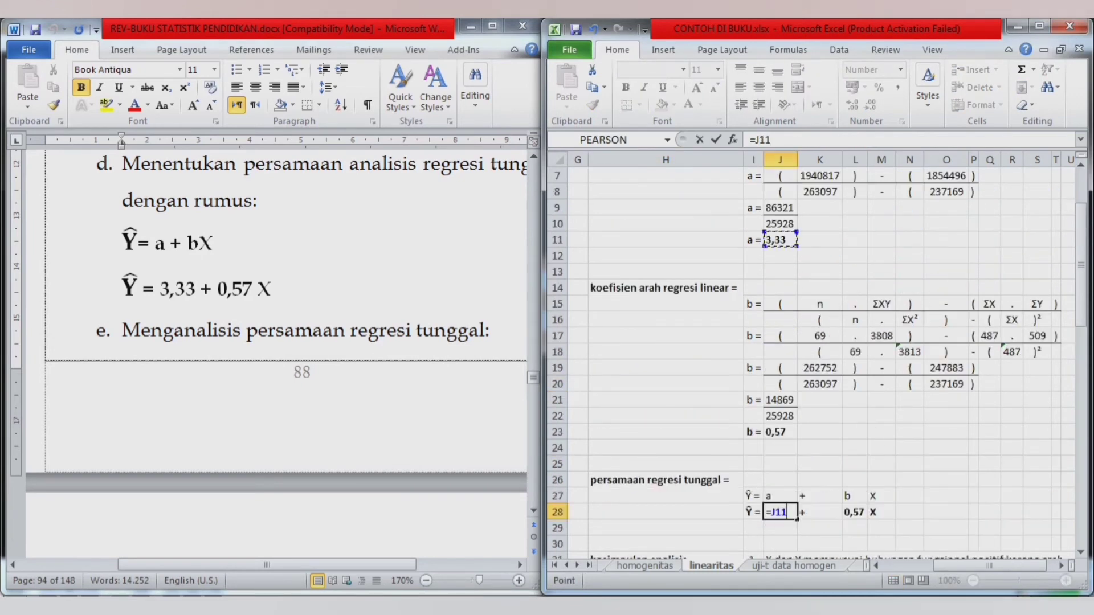
key("Return")
Step: Enter =J23 in L28 as the regression coefficient b of the equation
key("Up")
key("Right")
key("Right")
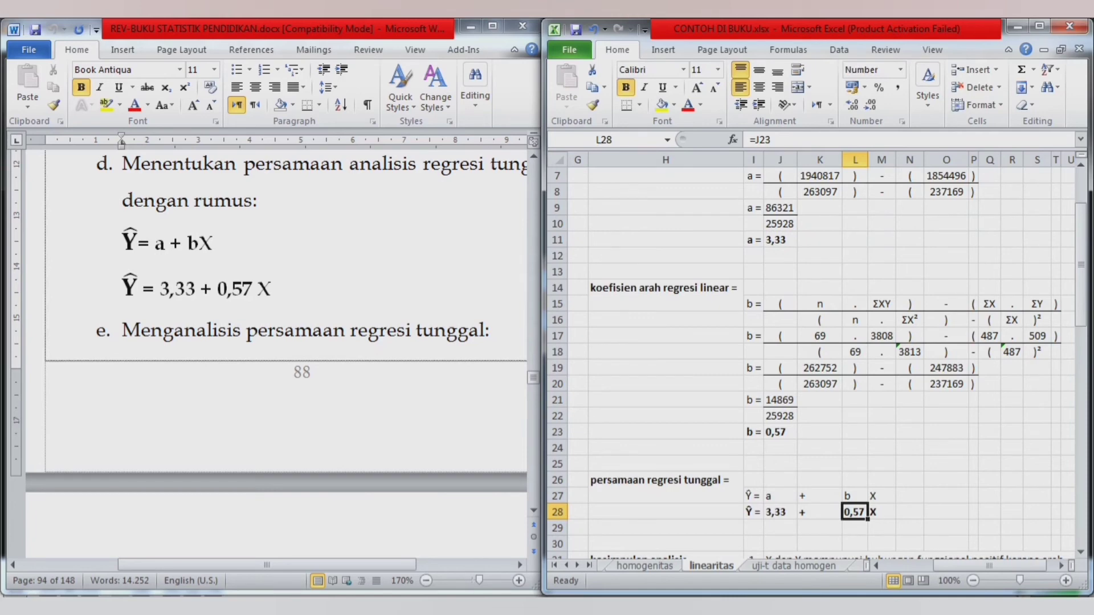
type("=")
key("Left")
key("Left")
key("Up")
key("Up")
key("Up")
key("Up")
key("Up")
key("Return")
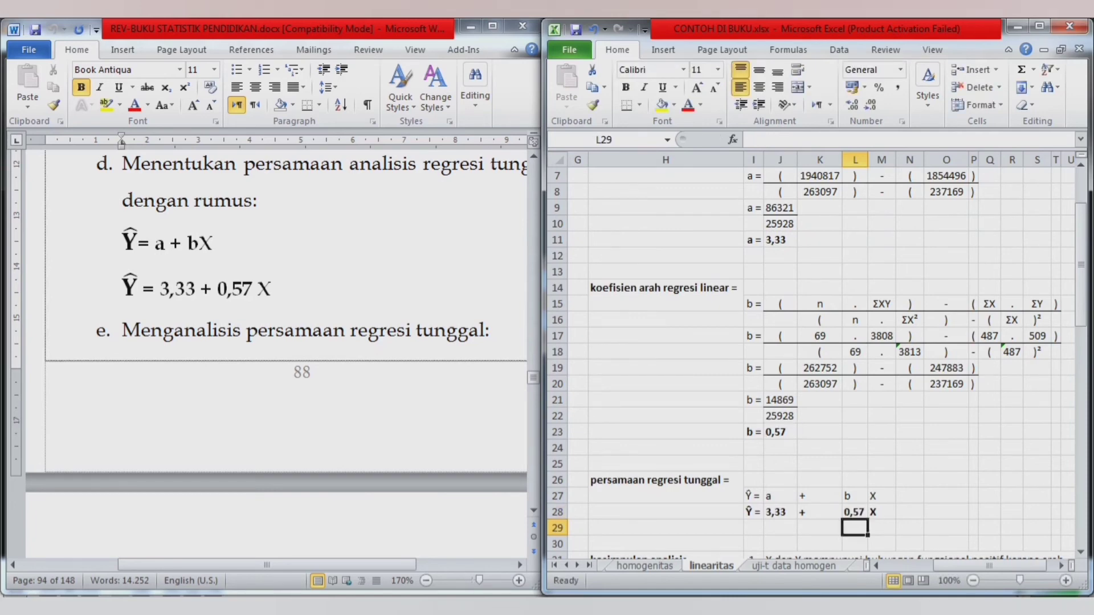
Step: Review the completed equation in row 28 from the Ŷ label to the constant's formula in J28
key("Up")
key("Left")
key("Left")
key("Left")
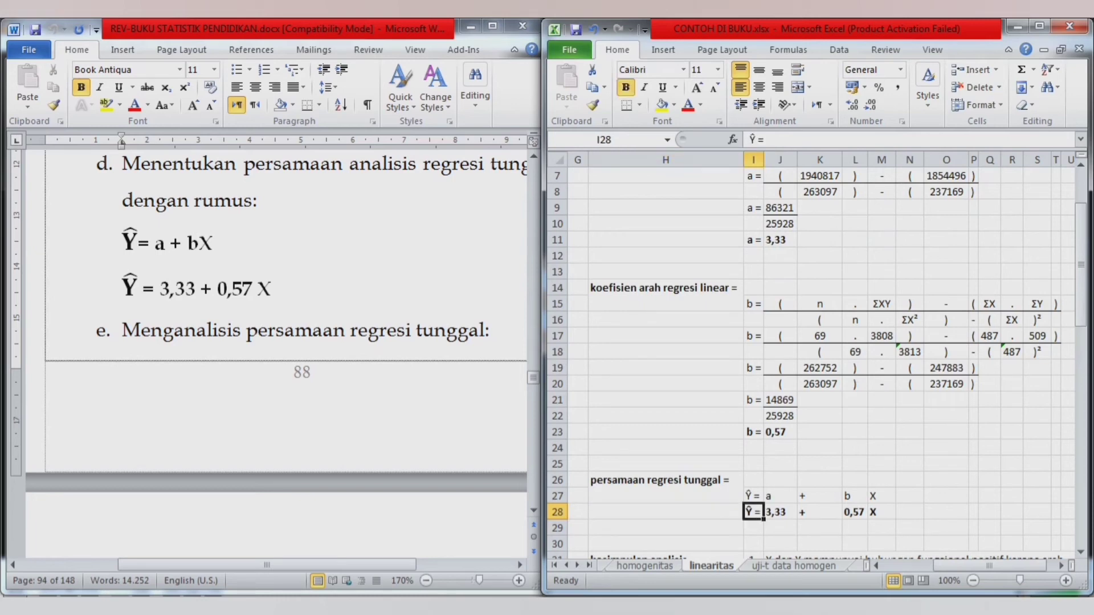
key("Right")
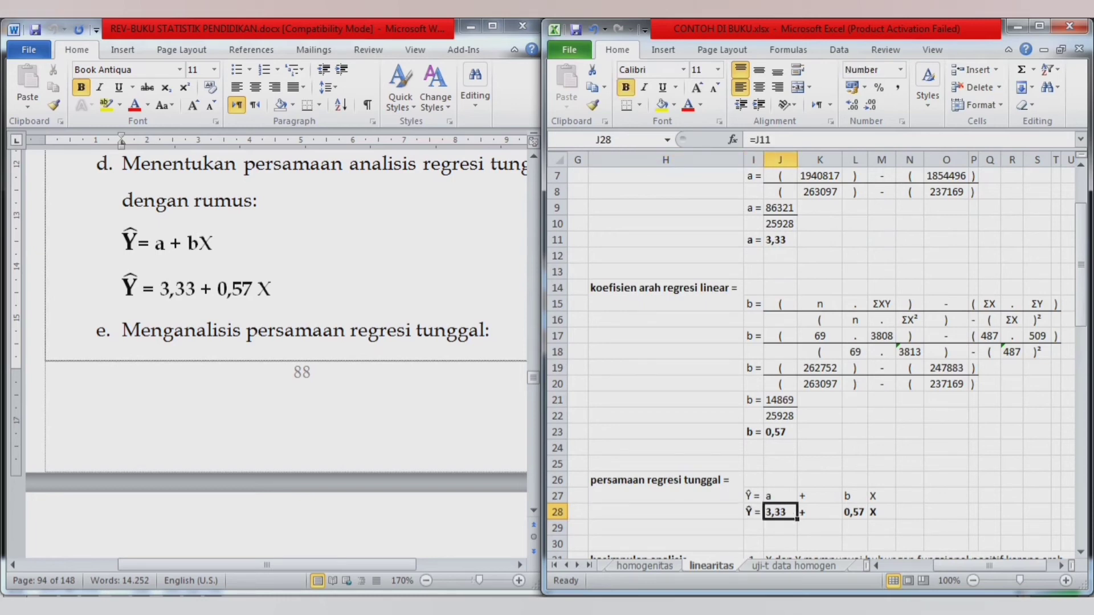
key("Down")
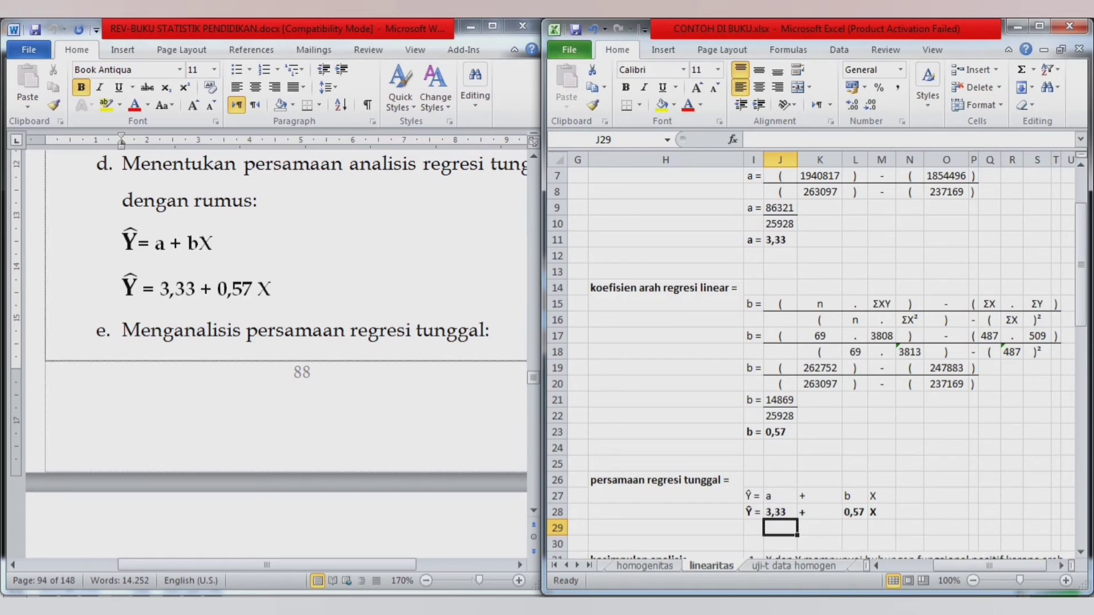
Step: Go to the kesimpulan analisis section and select the number of its first conclusion in I31
key("Down")
key("Down")
key("Down")
key("Down")
key("Up")
key("Up")
left_click(645, 511)
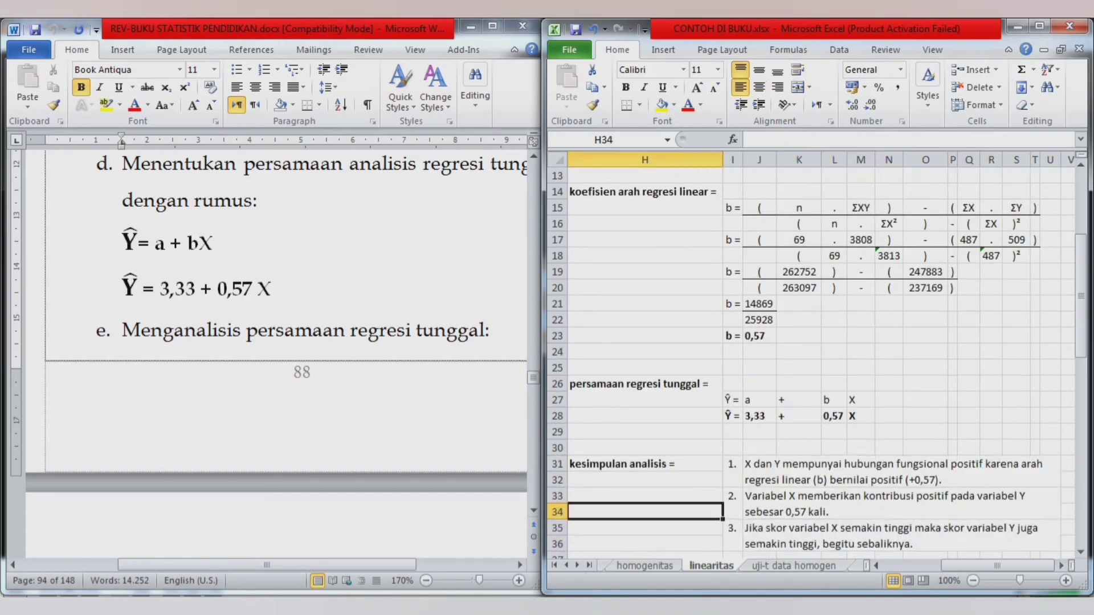
key("Up")
key("Up")
key("Up")
key("Right")
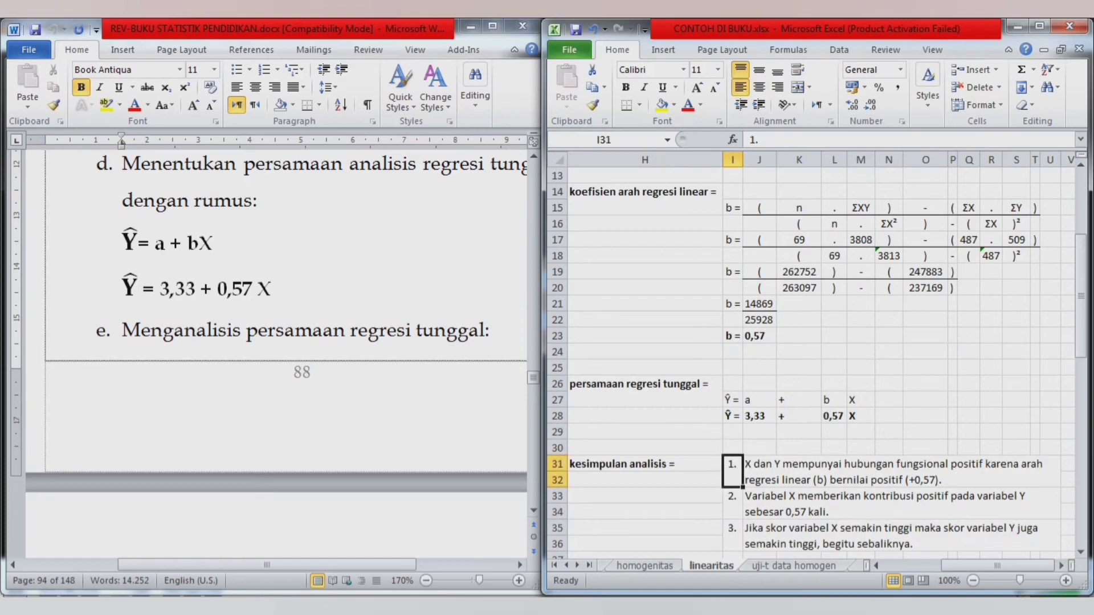
Step: Look over the numbered conclusions and select the first conclusion's text in J31 for reading
key("Down")
key("Down")
key("Down")
key("Up")
key("Up")
key("Up")
key("Up")
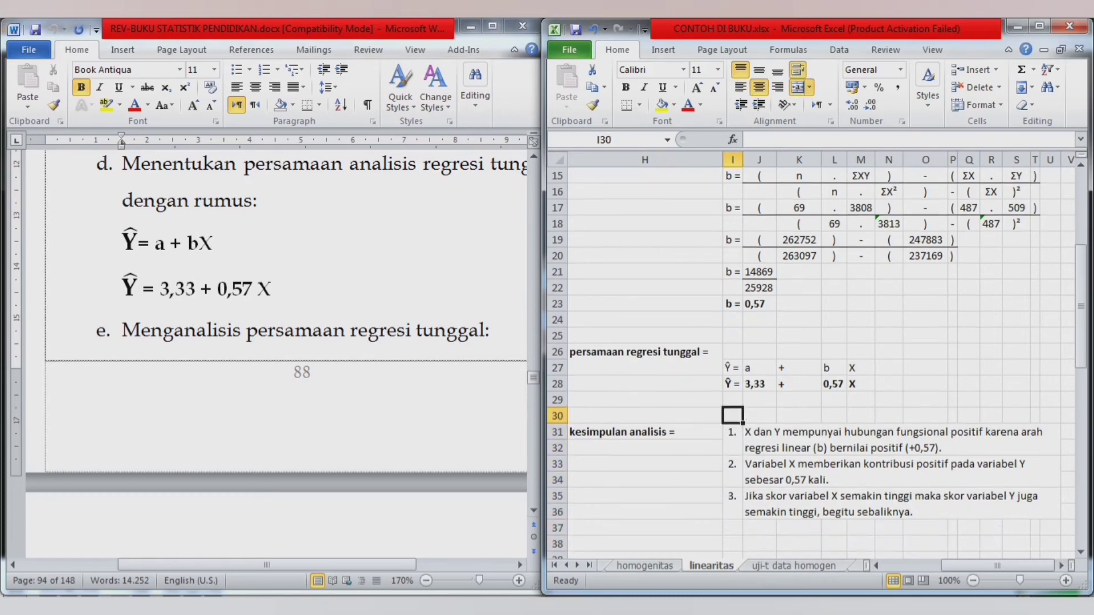
key("Down")
key("Right")
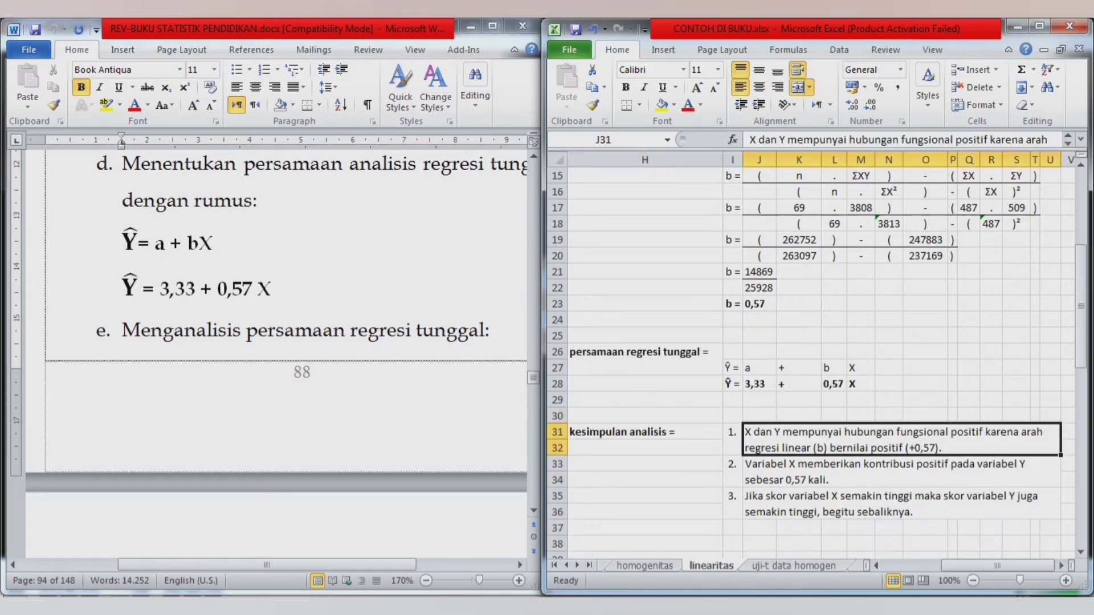